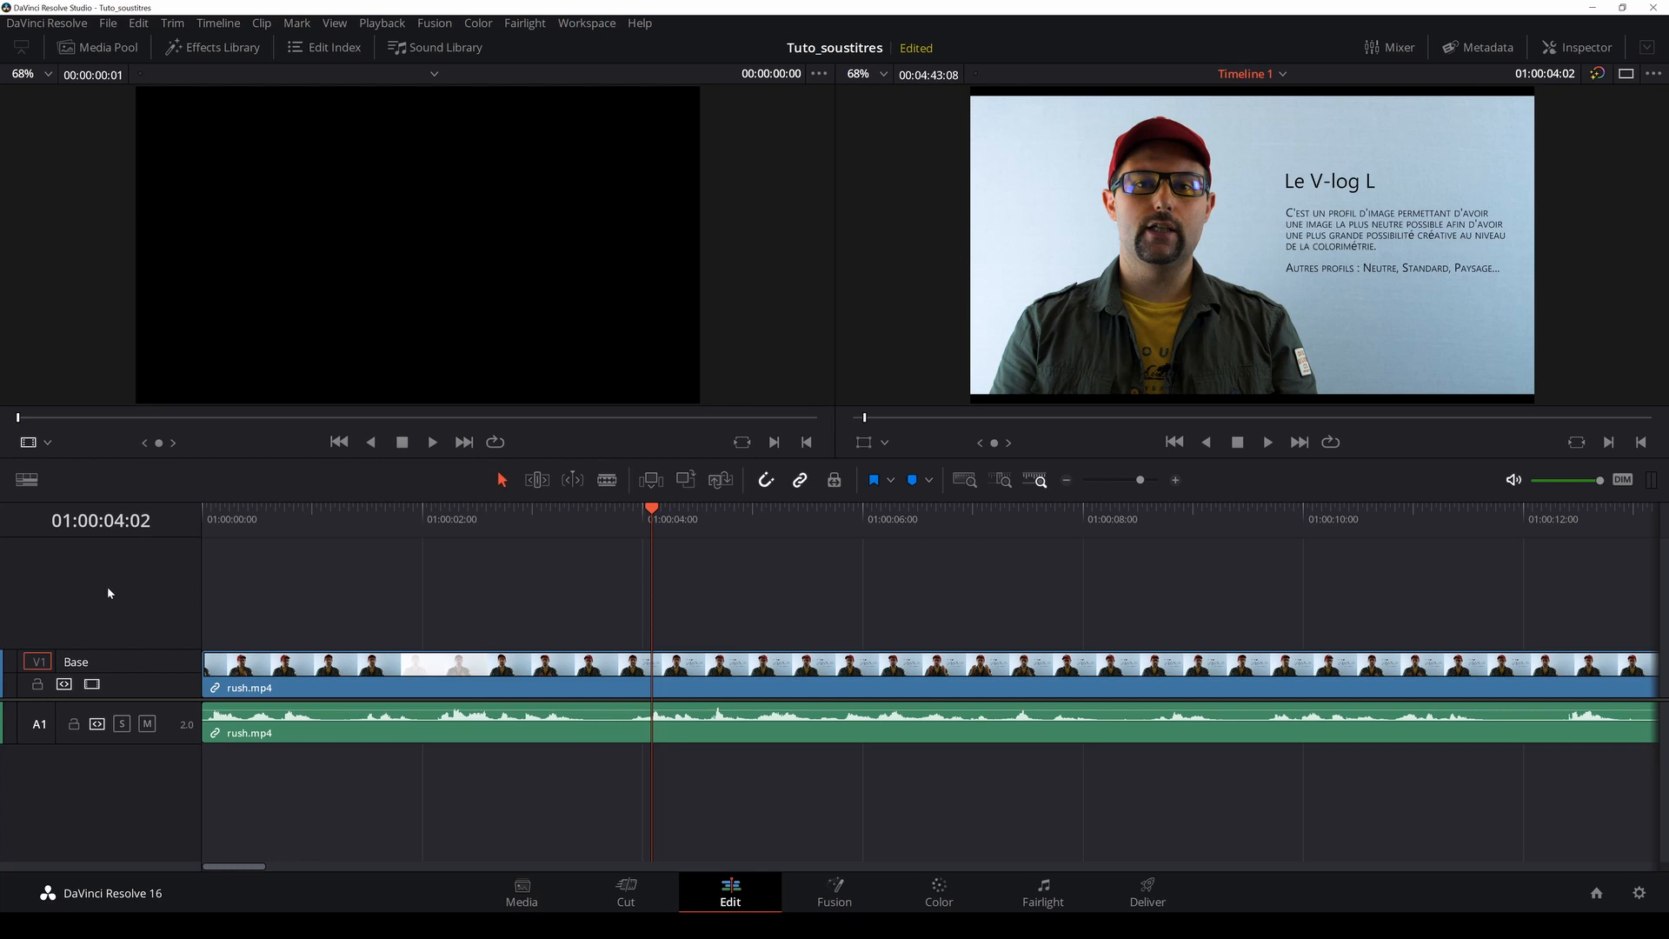
# Step: Add a subtitle track above the Base video track in the timeline
pyautogui.rightClick(83, 607)
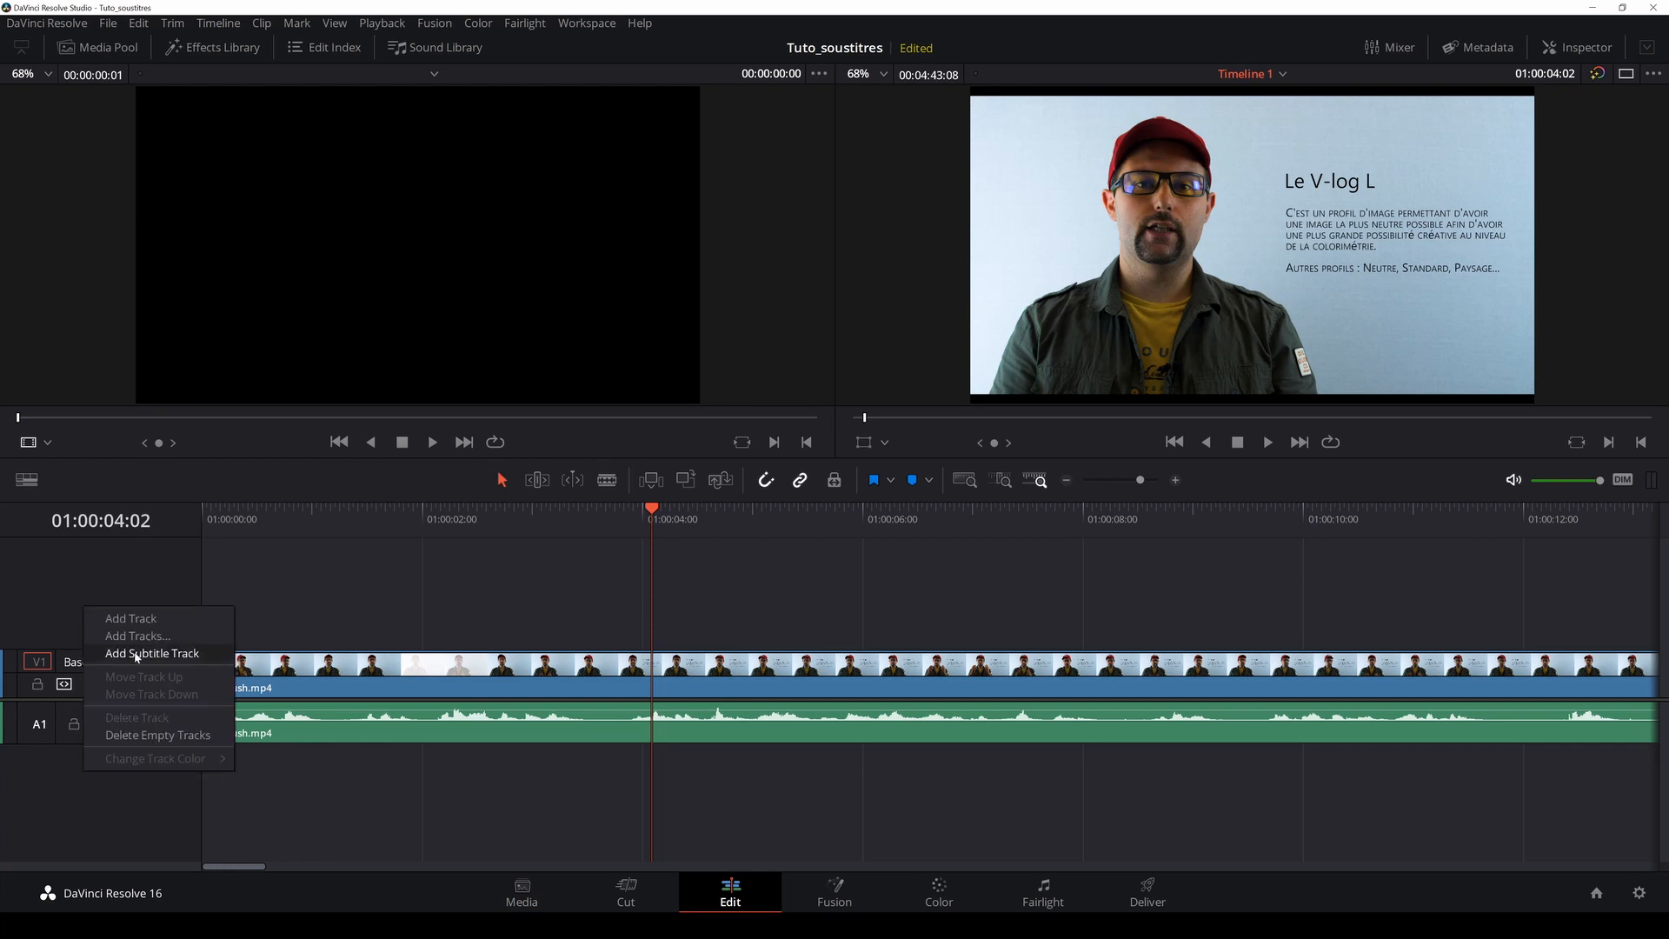
pyautogui.click(138, 654)
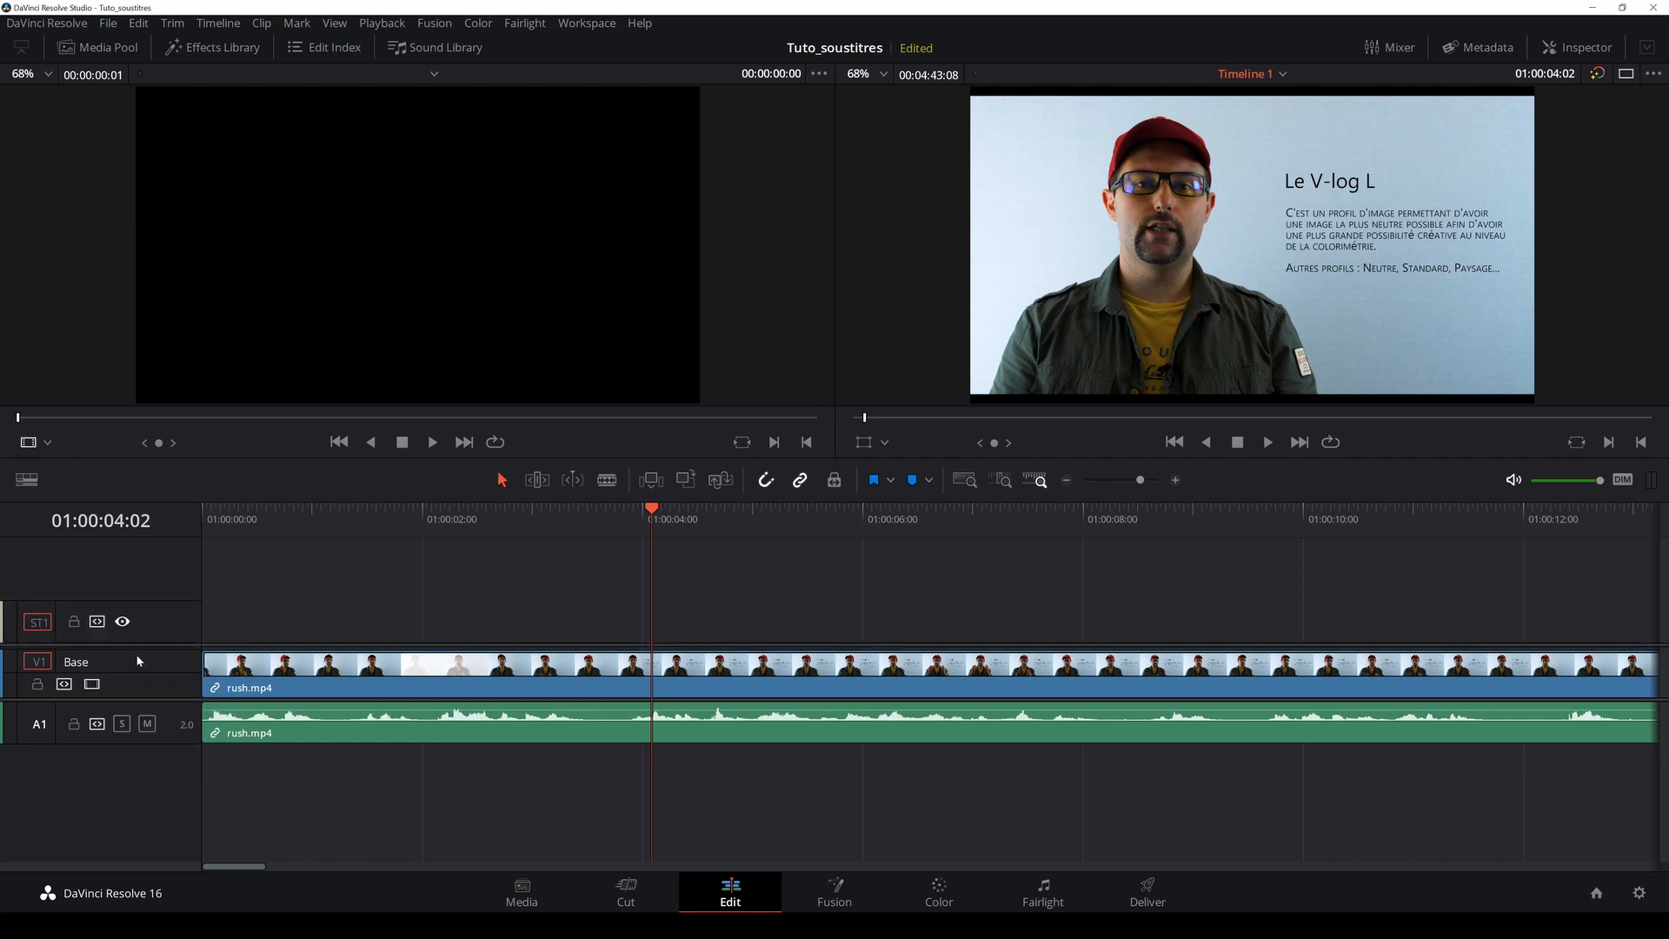
# Step: Place a Subtitle title at the start of the subtitle track and shorten it to end at 01:00:01:04
pyautogui.click(217, 48)
pyautogui.click(60, 189)
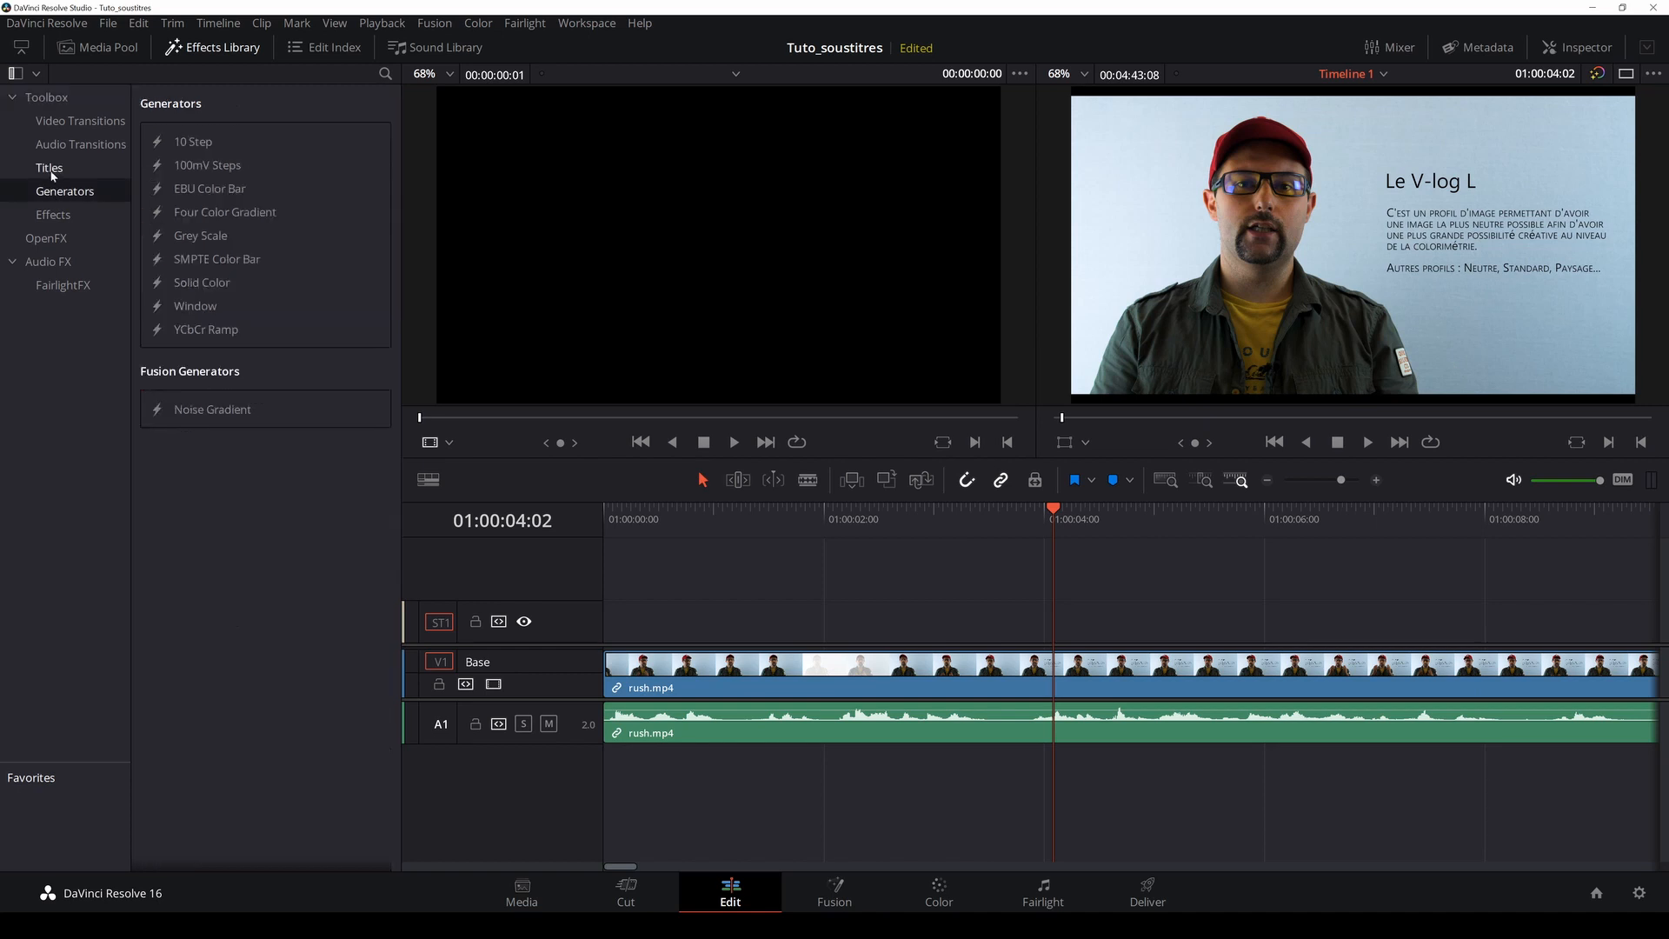
pyautogui.click(49, 168)
pyautogui.scroll(-8, 261, 812)
pyautogui.moveTo(193, 847); pyautogui.dragTo(629, 600)
pyautogui.click(640, 520)
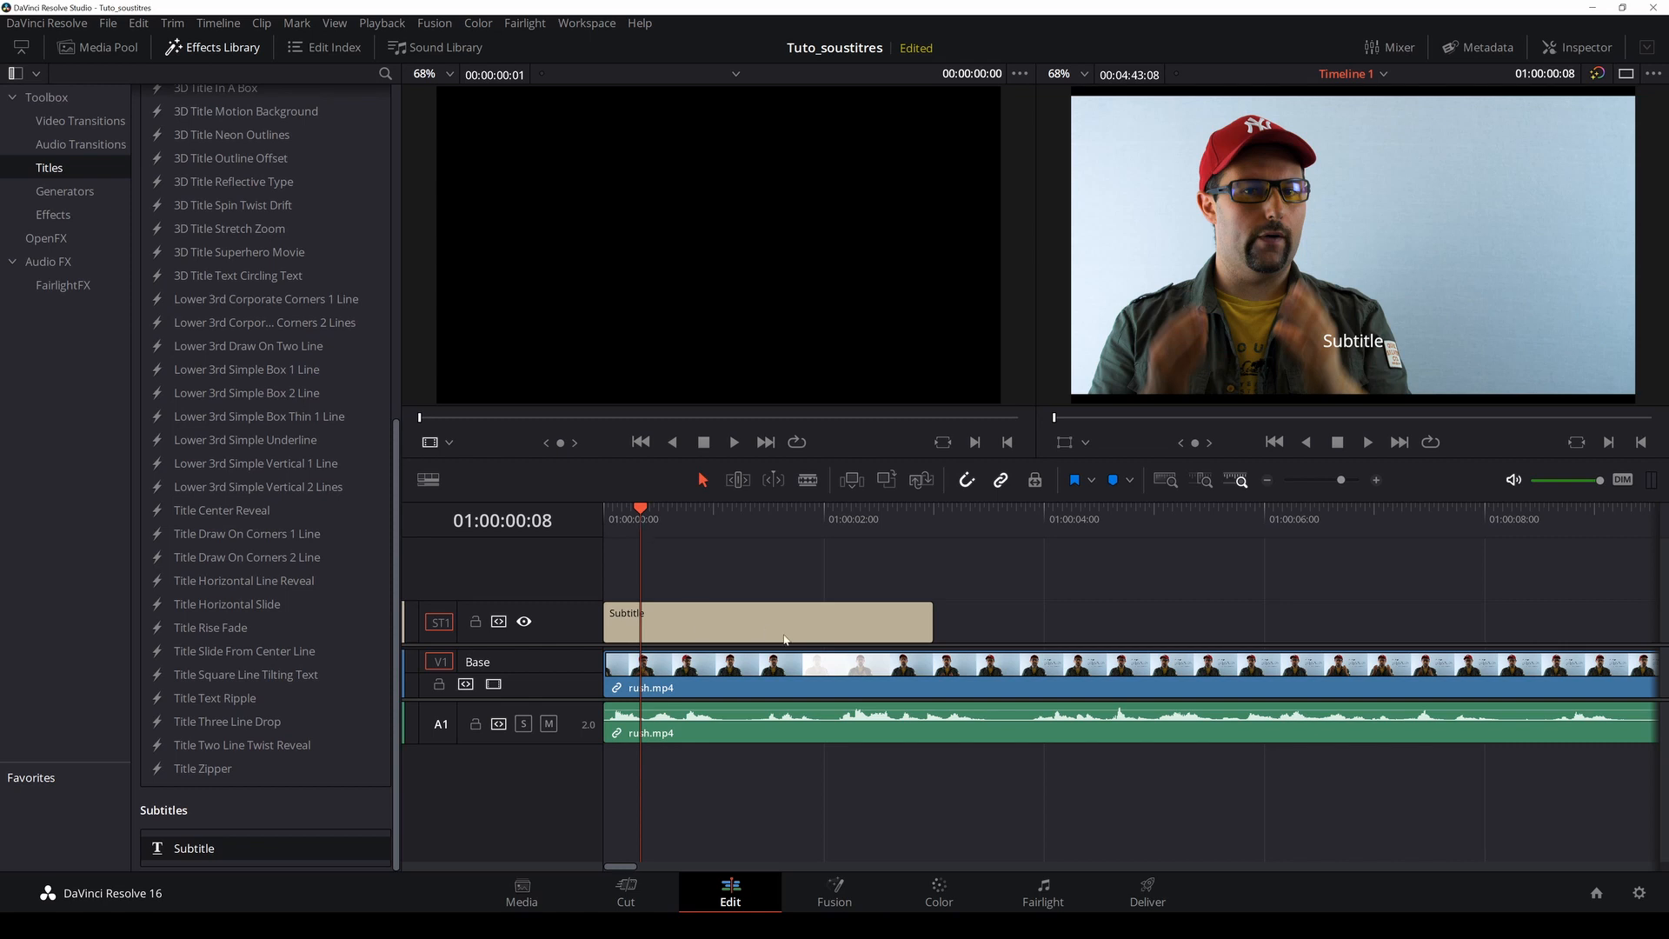
pyautogui.click(923, 619)
pyautogui.moveTo(923, 617)
pyautogui.mouseDown()
pyautogui.moveTo(691, 617)
pyautogui.moveTo(730, 617)
pyautogui.mouseUp()
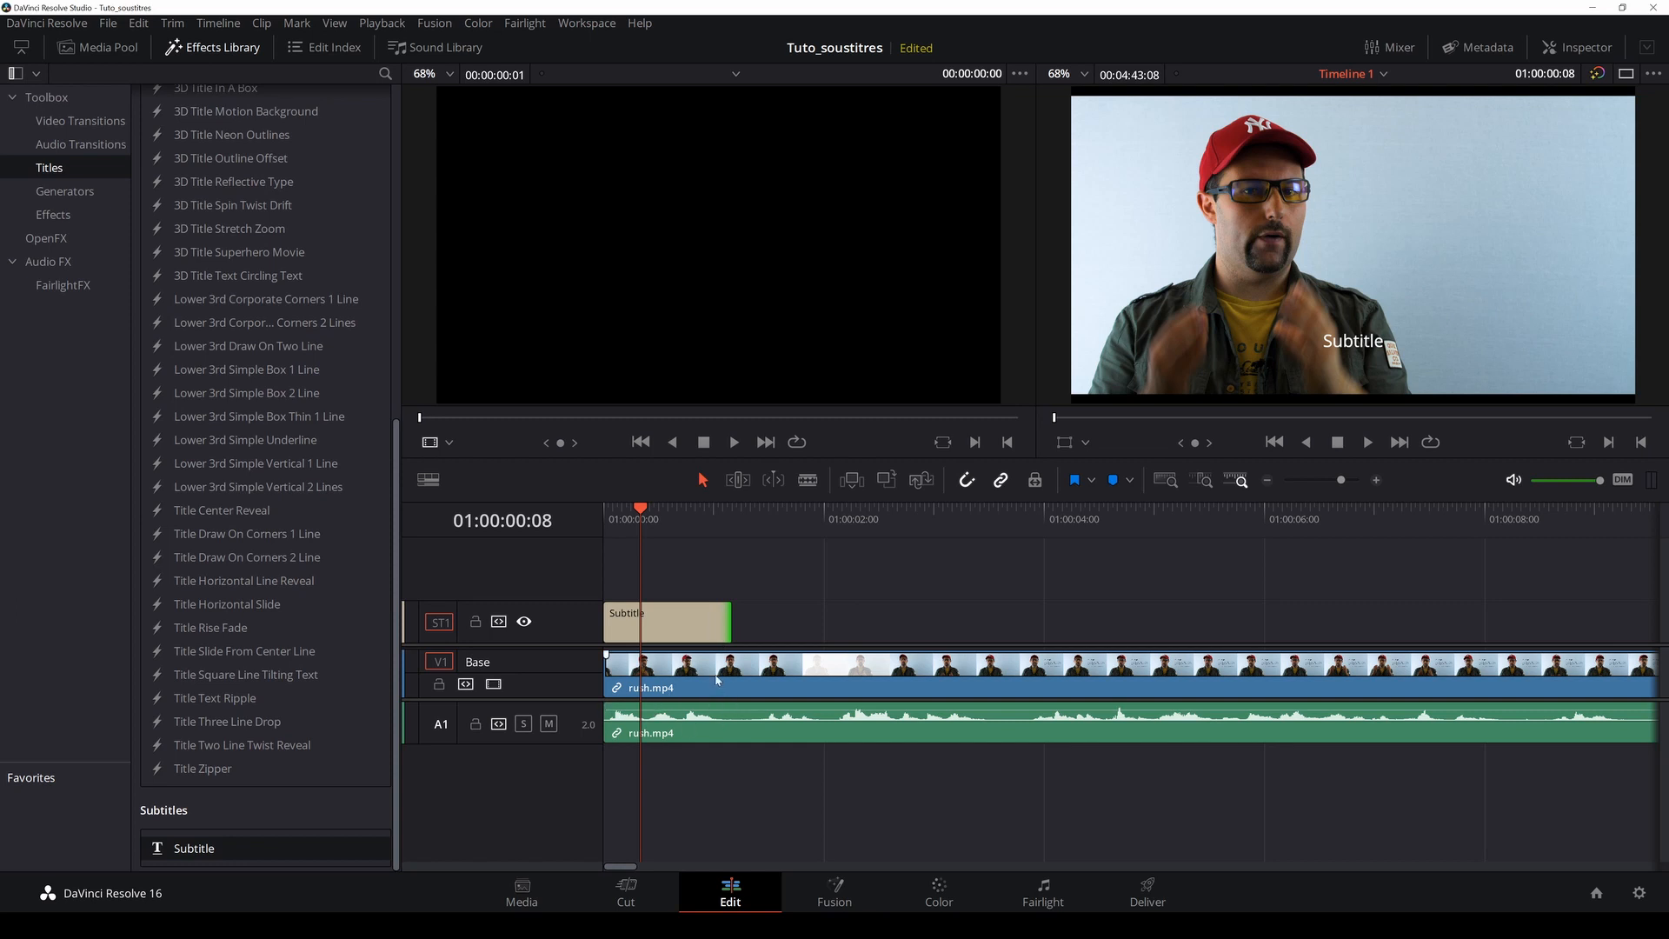
# Step: Insert a second subtitle starting at 01:00:01:11 and shorten it to end at 01:00:01:23
pyautogui.click(690, 633)
pyautogui.moveTo(745, 528); pyautogui.dragTo(763, 525)
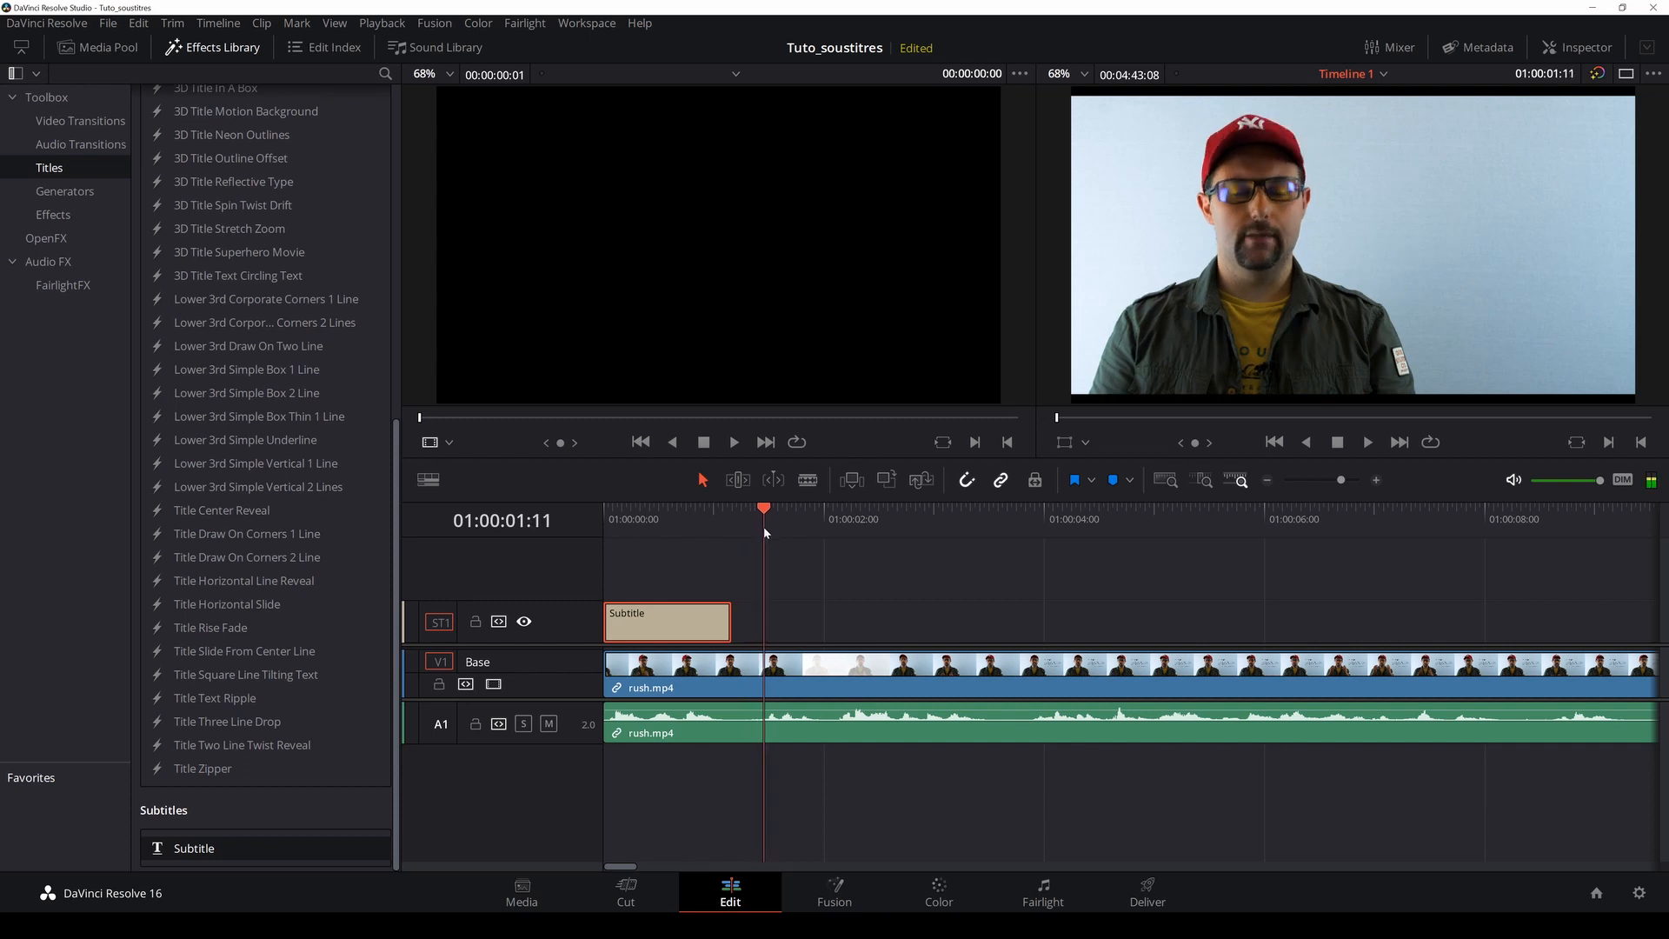
pyautogui.press('F10')
pyautogui.moveTo(894, 621); pyautogui.dragTo(815, 627)
# Step: Insert a third subtitle starting at 01:00:02:03 and adjust its end to 01:00:03:11
pyautogui.click(842, 525)
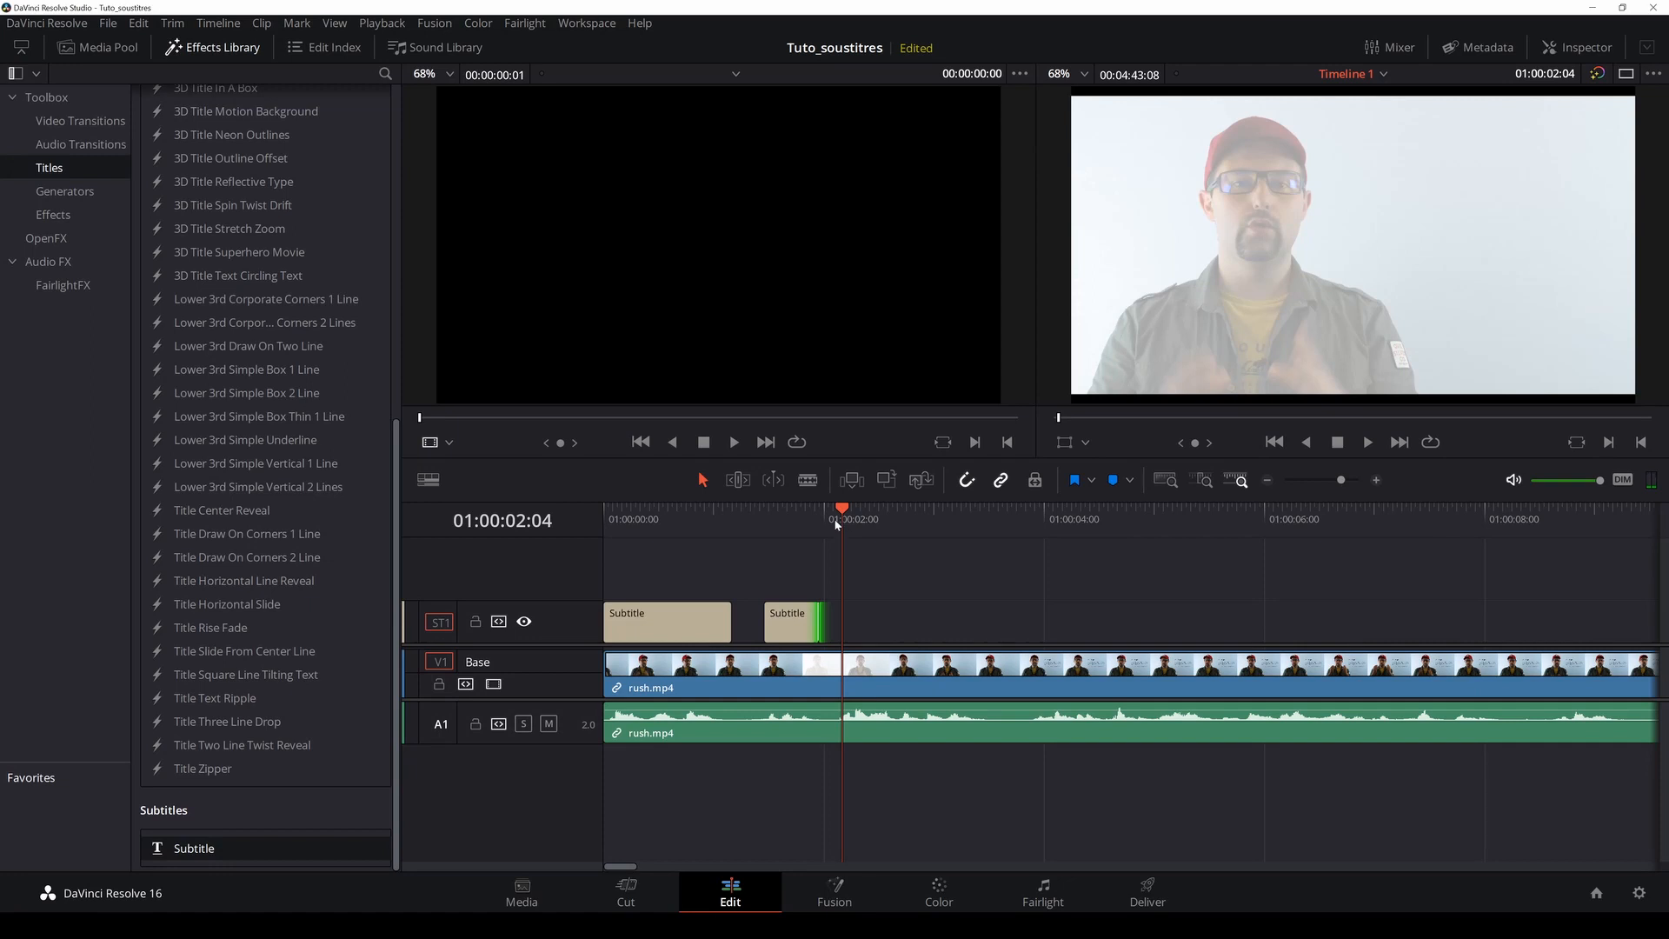
pyautogui.press('F10')
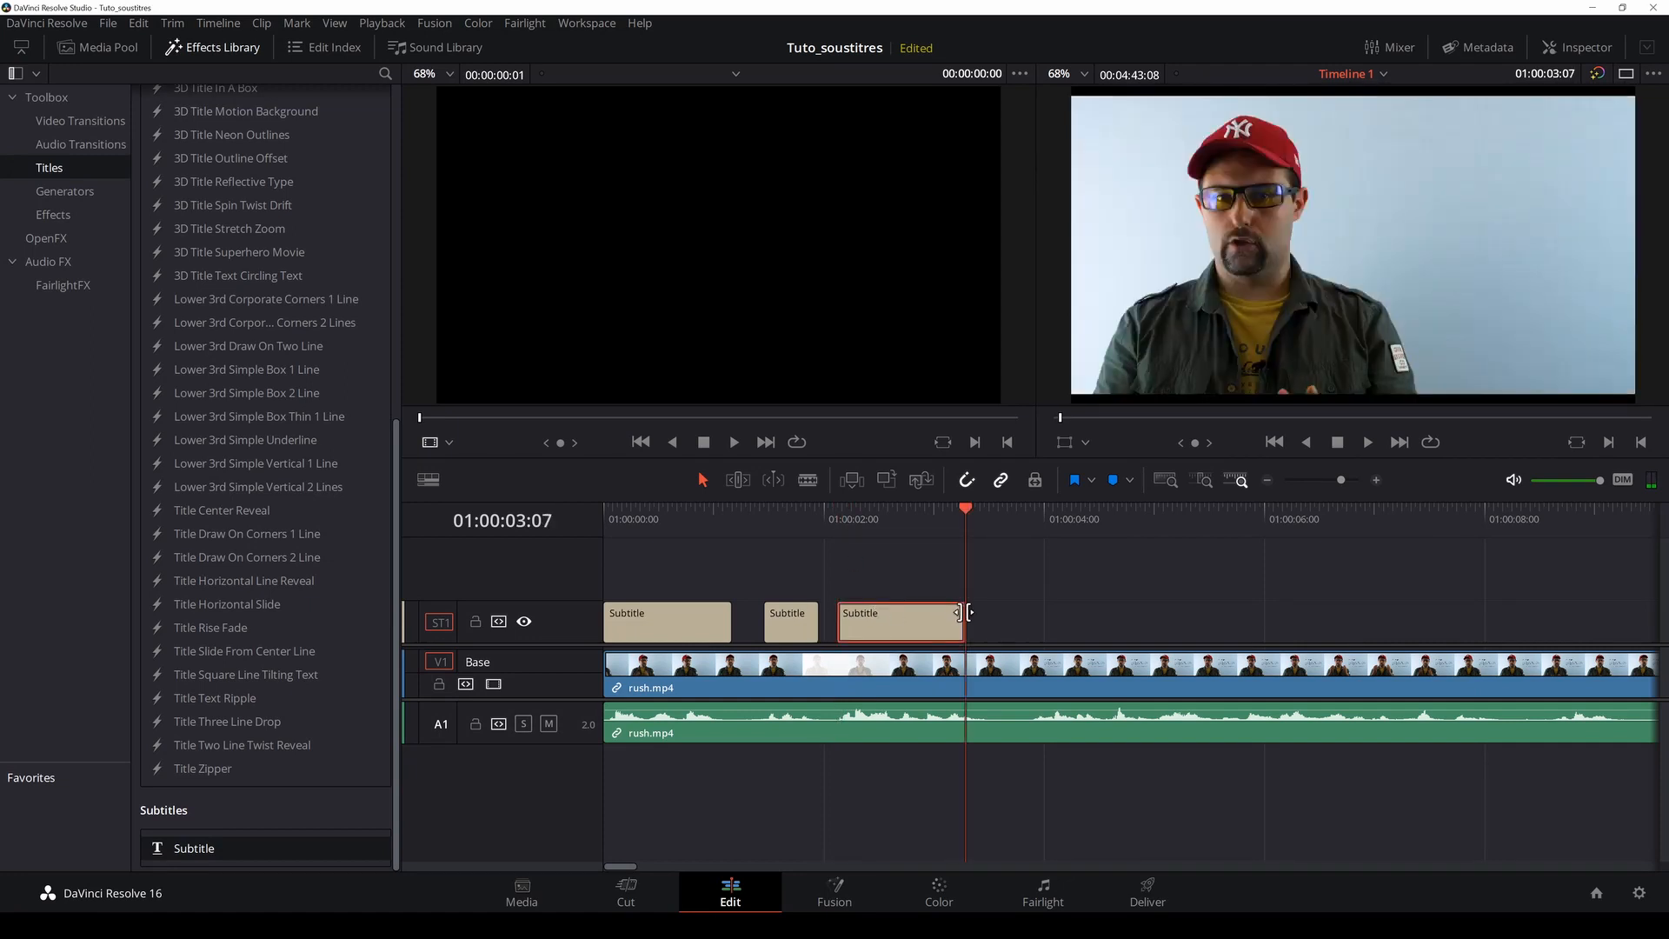
pyautogui.moveTo(962, 613); pyautogui.dragTo(984, 613)
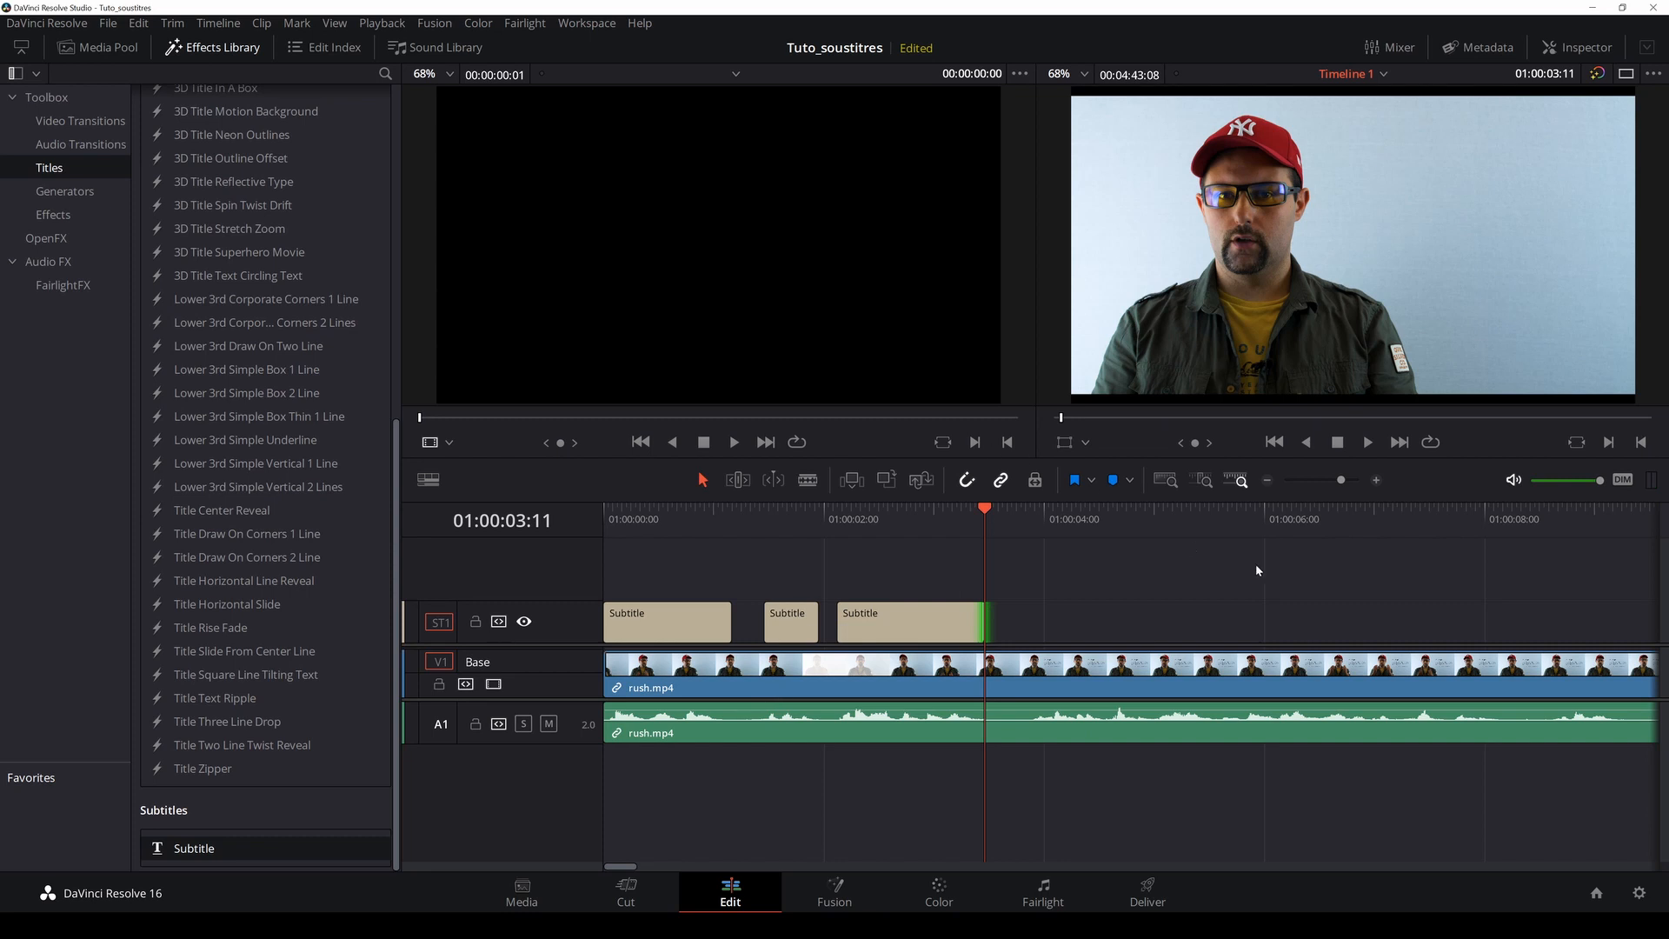
# Step: Step frame by frame from the end of the first subtitle to the third and back to check the subtitle timing against the footage
pyautogui.click(722, 522)
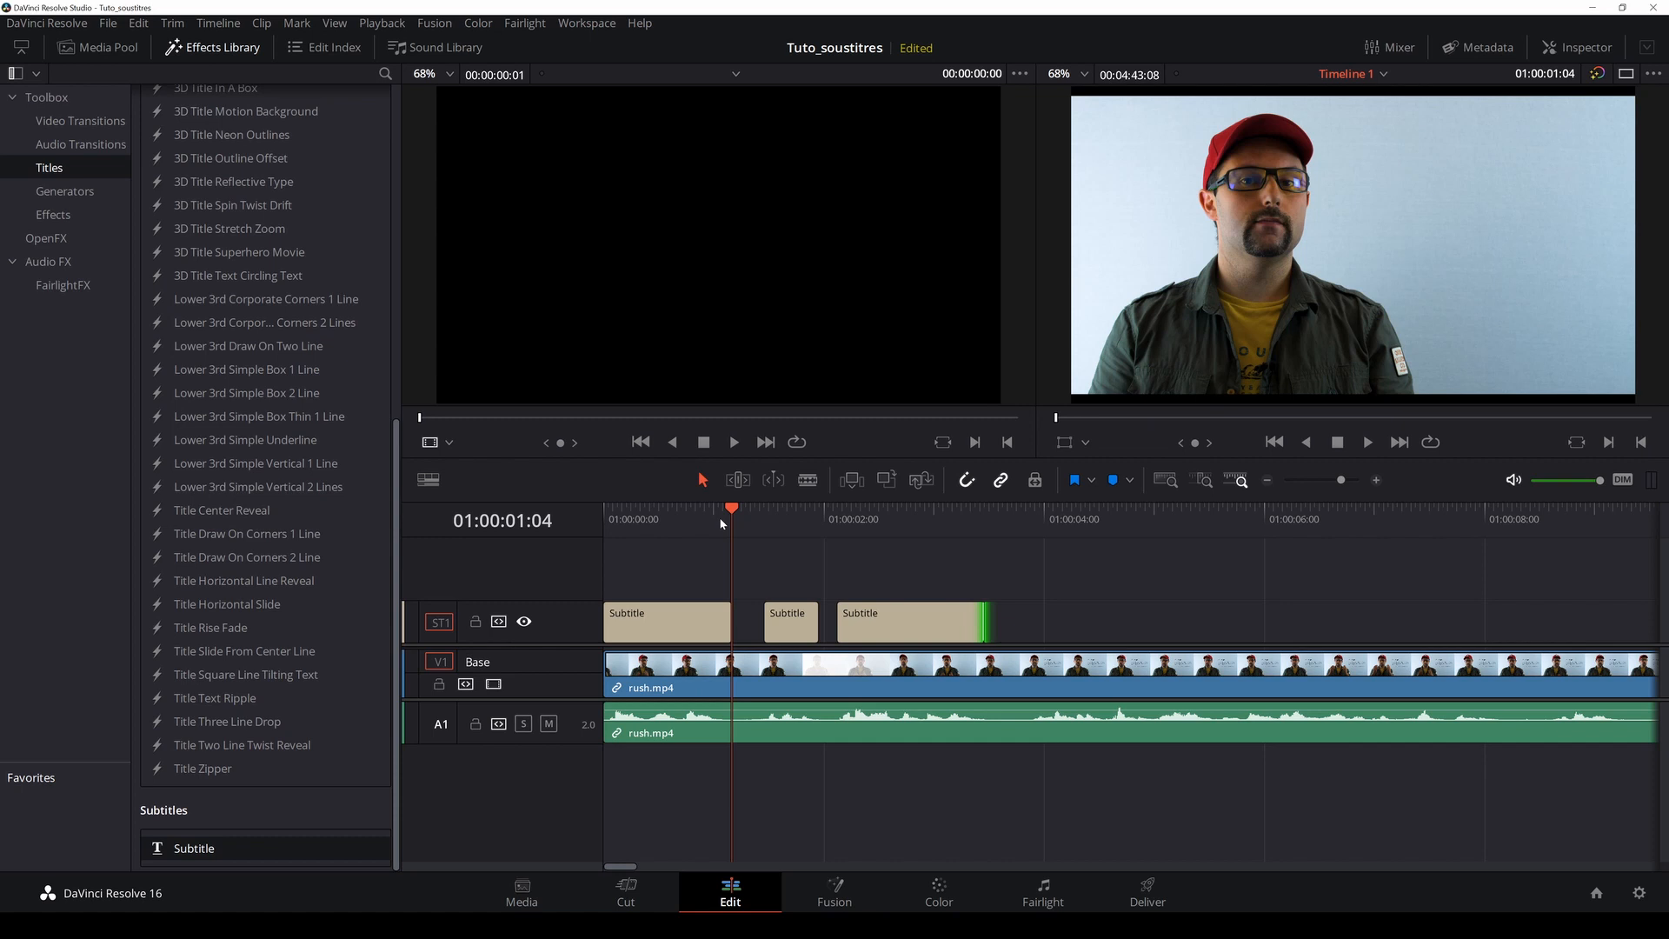
pyautogui.press('Right')
pyautogui.press('Right')
pyautogui.press('Right')
pyautogui.press('Right')
pyautogui.press('Right')
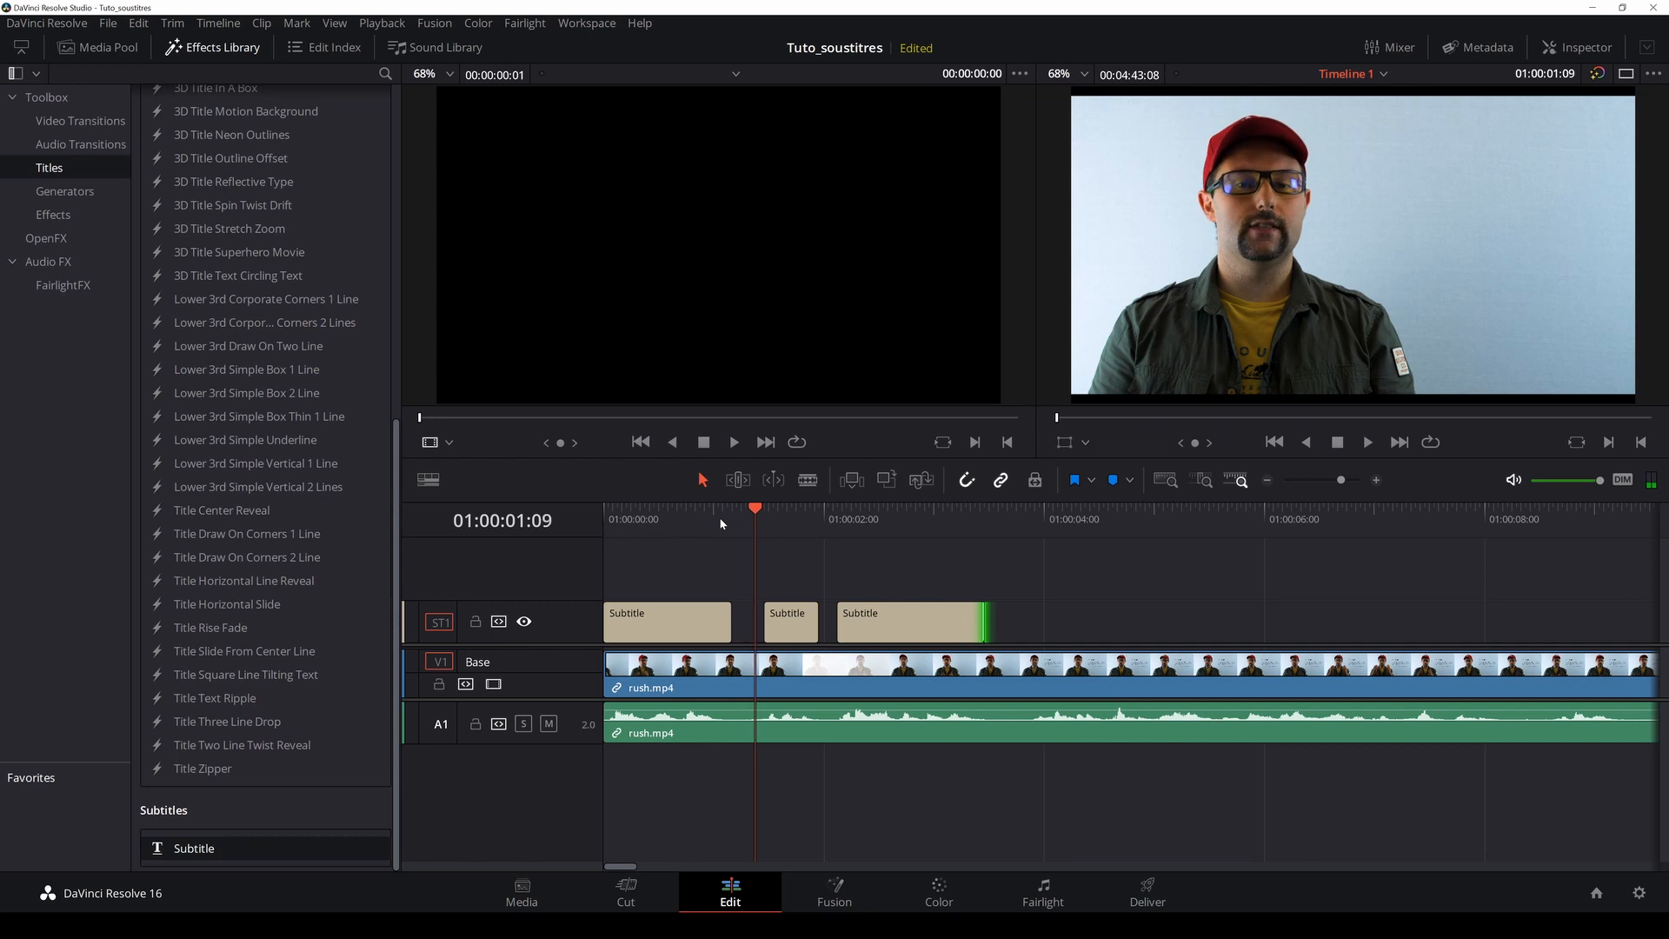
pyautogui.press('Right')
pyautogui.press('Right')
pyautogui.press('Right')
pyautogui.press('Right')
pyautogui.press('Right')
pyautogui.press('Right')
pyautogui.press('Right')
pyautogui.press('Right')
pyautogui.press('Right')
pyautogui.press('Right')
pyautogui.press('Right')
pyautogui.press('Right')
pyautogui.press('Right')
pyautogui.press('Right')
pyautogui.press('Right')
pyautogui.press('Right')
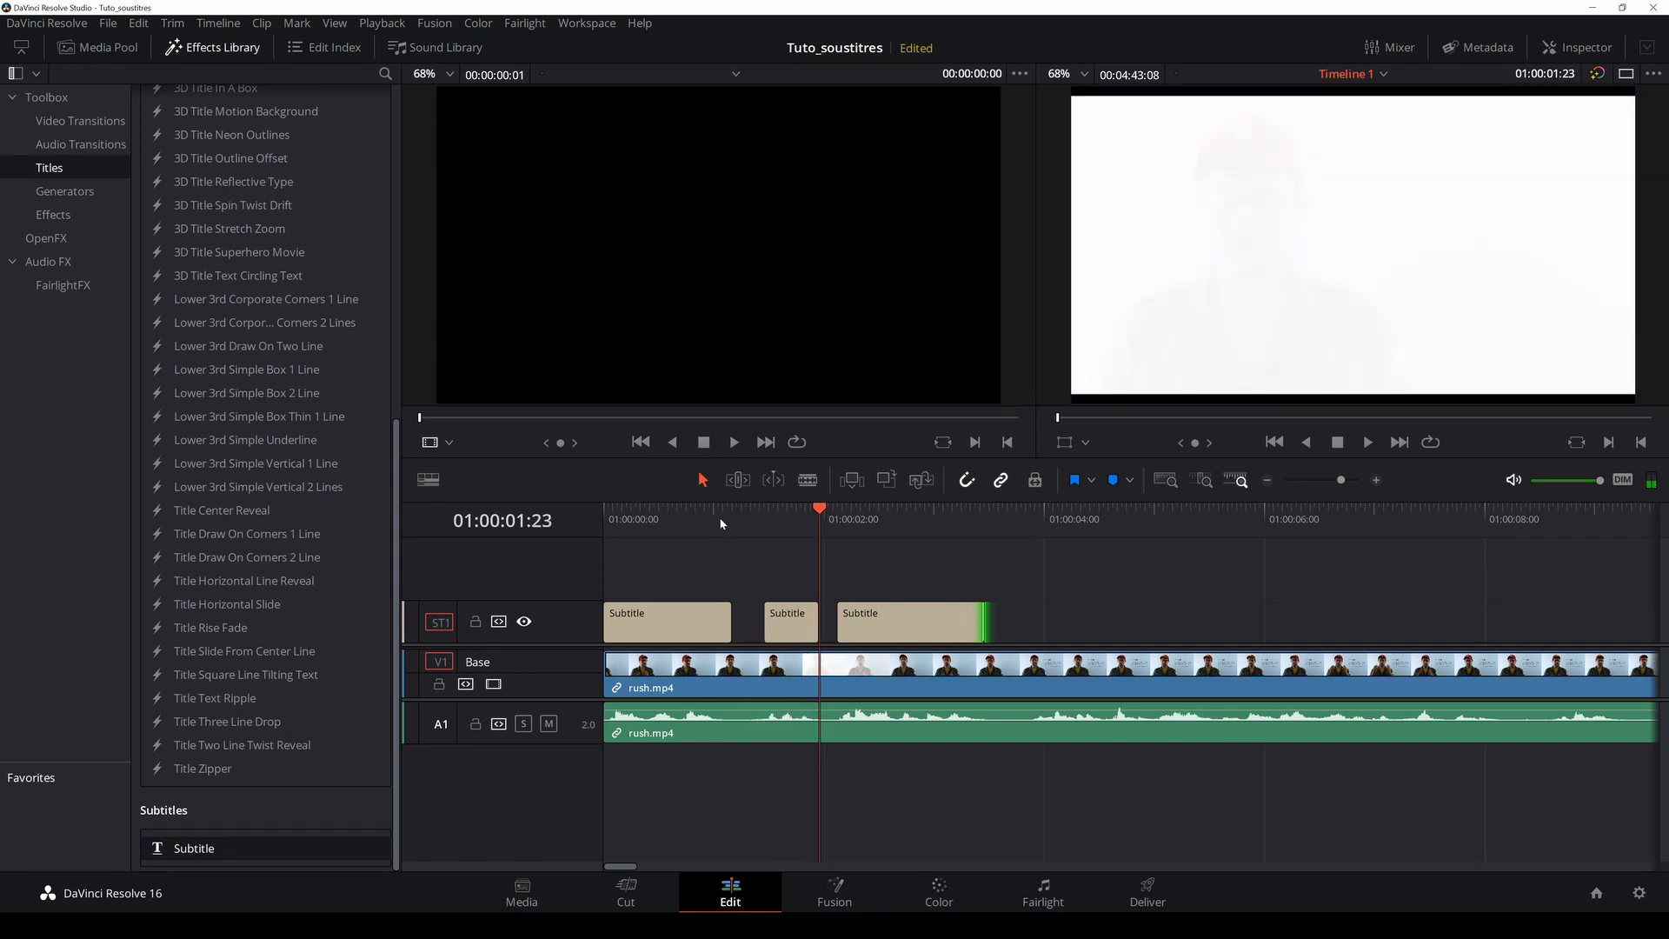
pyautogui.press('Right')
pyautogui.press('Right')
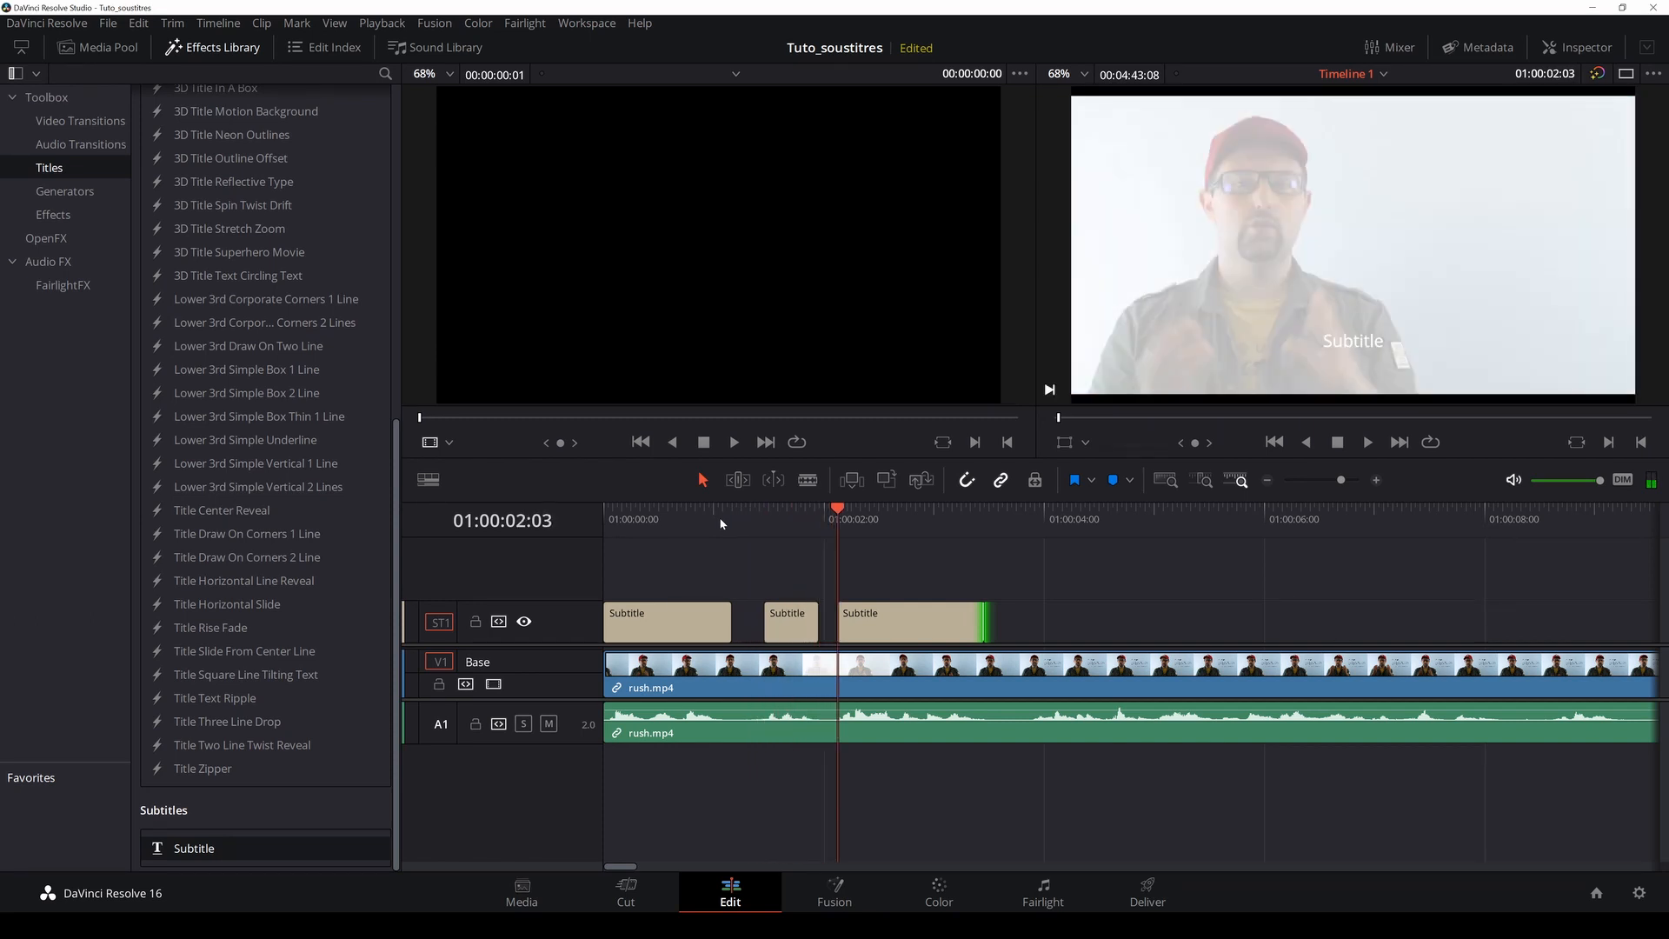
pyautogui.press('Right')
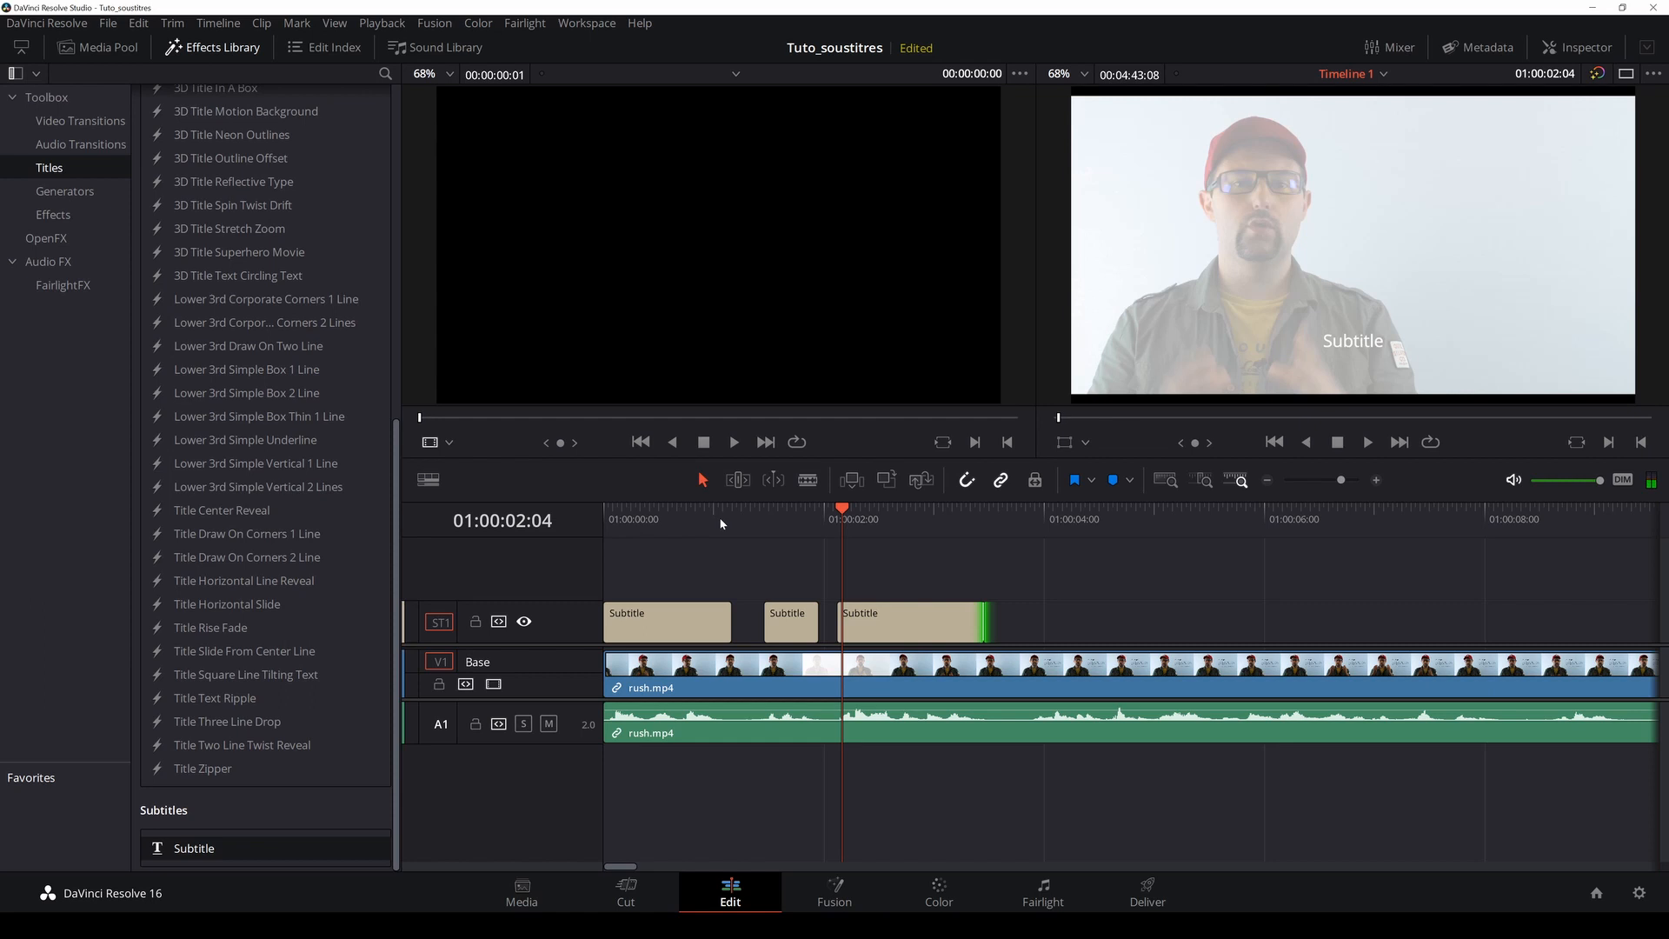
pyautogui.press('Left')
pyautogui.press('Left')
pyautogui.press('Left')
pyautogui.press('Left')
pyautogui.press('Left')
pyautogui.press('Left')
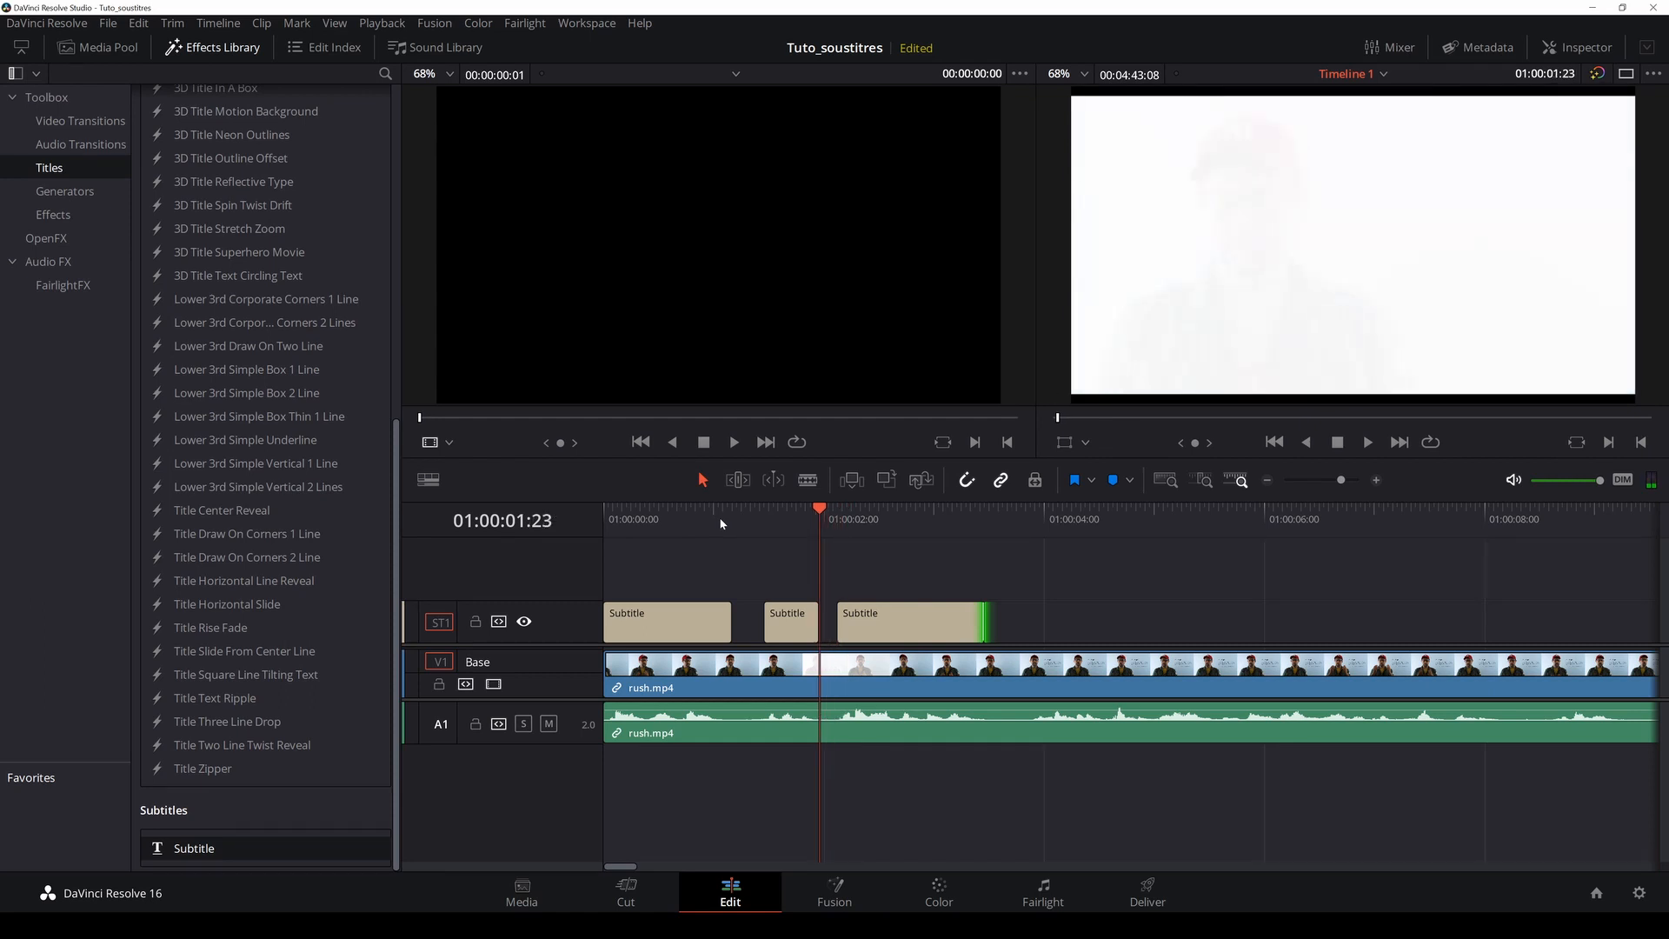
pyautogui.press('Left')
pyautogui.press('Left')
pyautogui.press('Left')
pyautogui.press('Left')
pyautogui.press('Left')
pyautogui.press('Left')
pyautogui.press('Left')
pyautogui.press('Left')
pyautogui.press('Left')
pyautogui.press('Left')
pyautogui.press('Left')
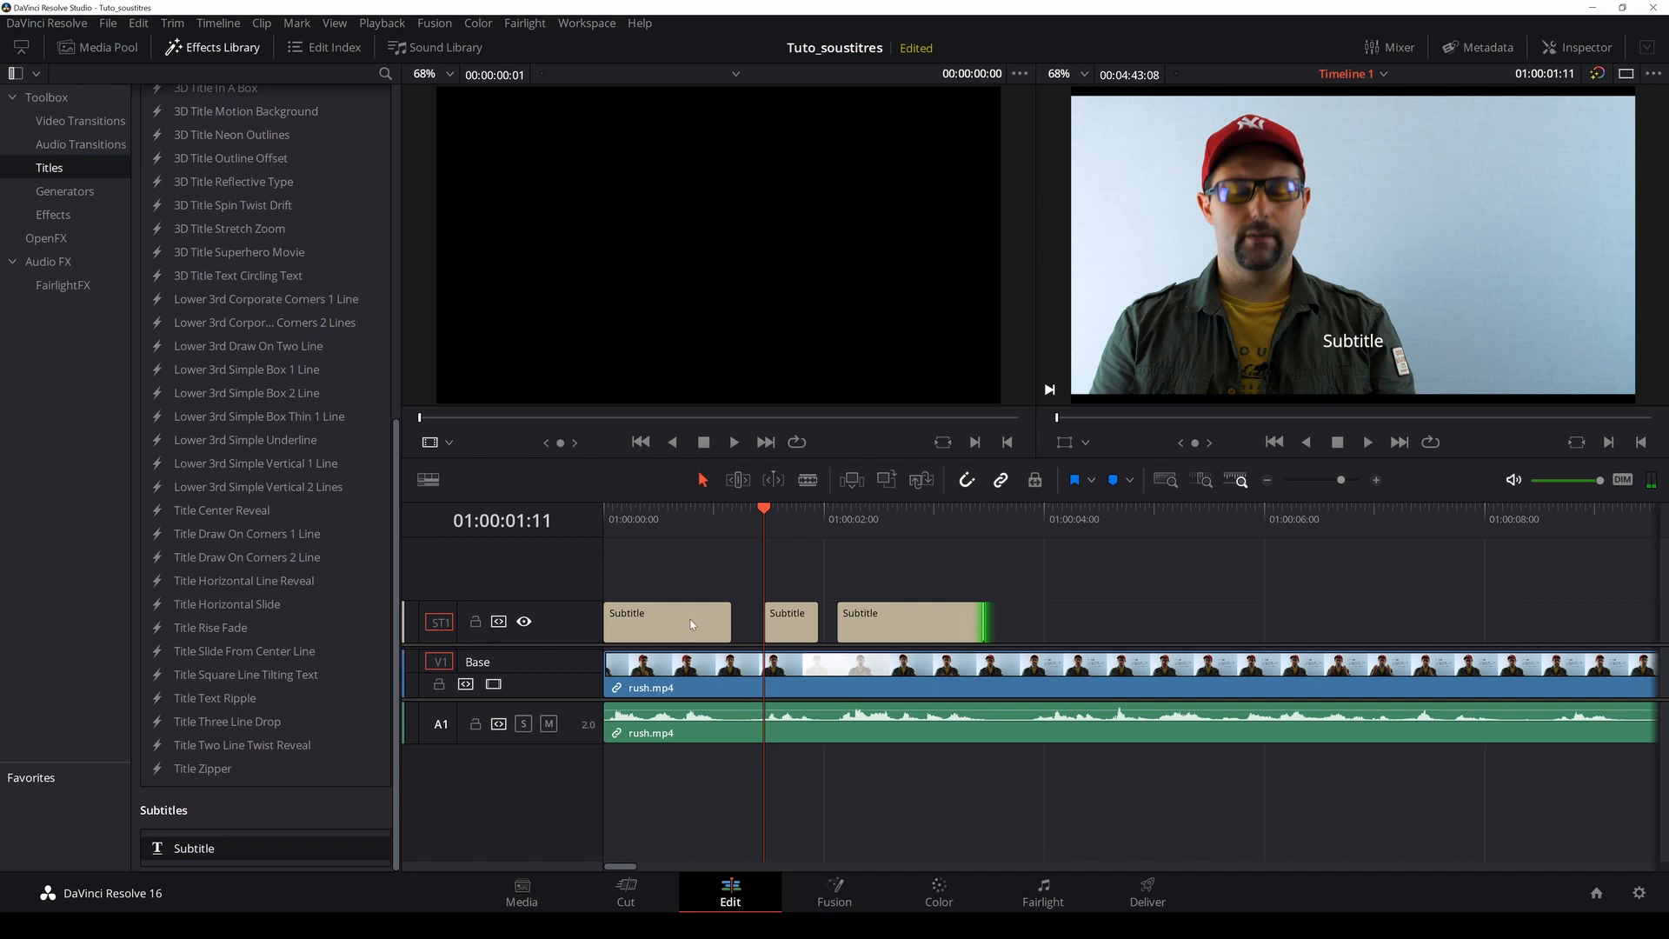
# Step: Show the caption properties of the first subtitle
pyautogui.click(1577, 49)
pyautogui.click(633, 625)
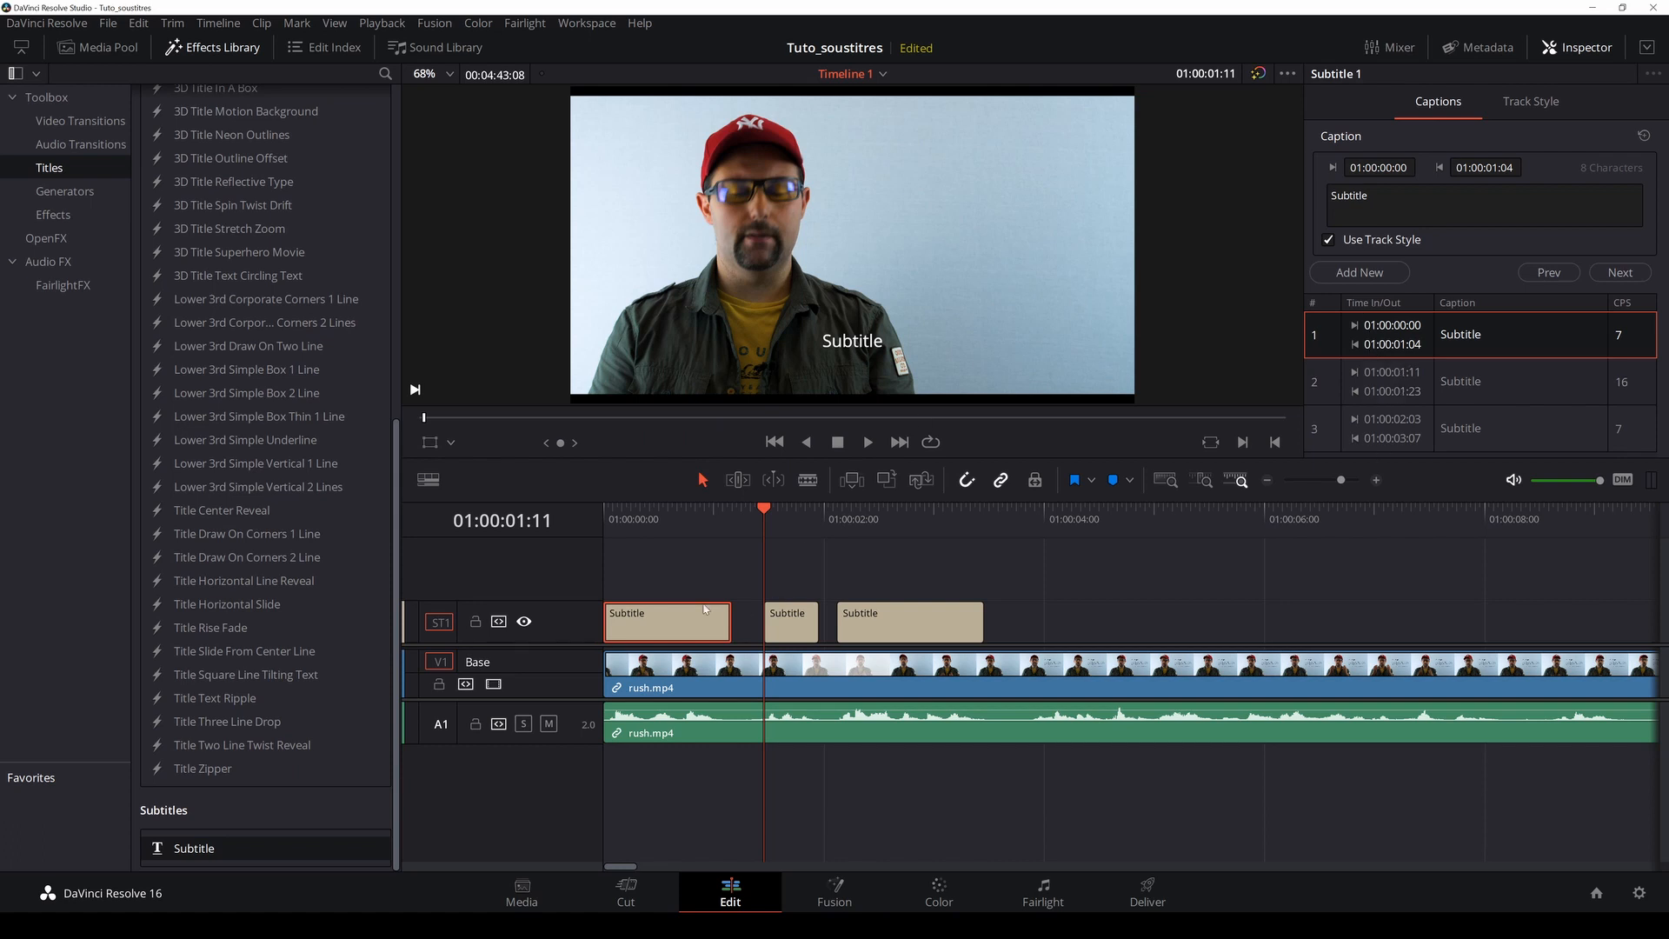
# Step: Try moving the first subtitle to start at 01:00:00:07 and trimming it to run from 01:00:00:10 to 01:00:01:03, undoing each change
pyautogui.moveTo(681, 625); pyautogui.dragTo(706, 627)
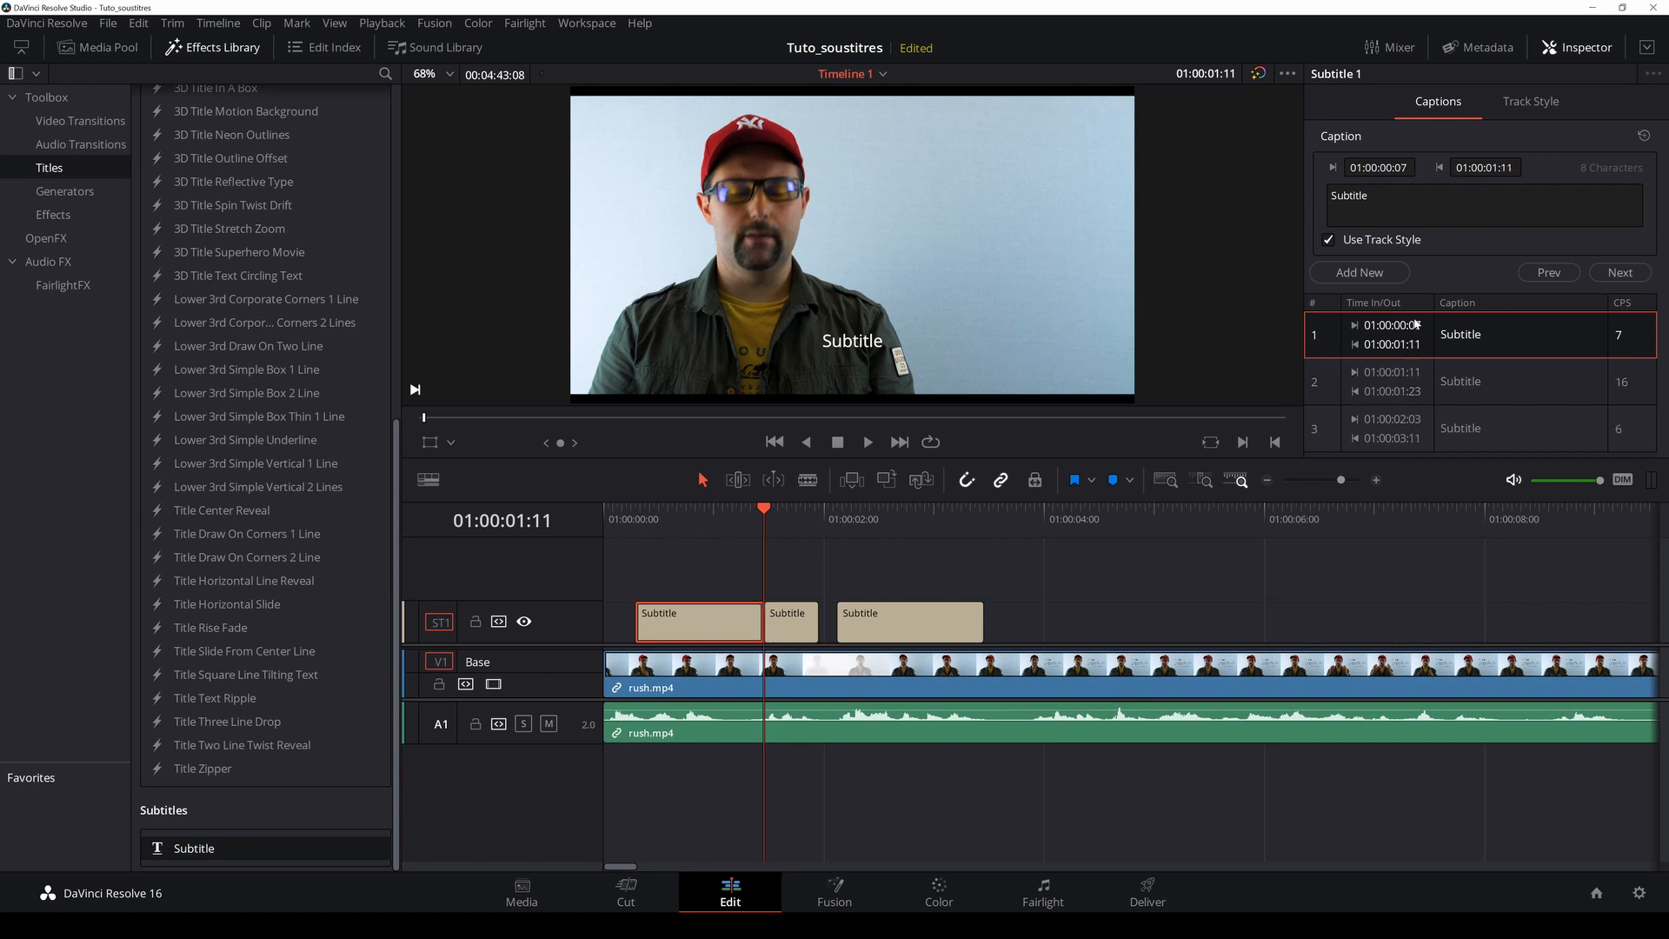
pyautogui.hotkey('ctrl', 'z')
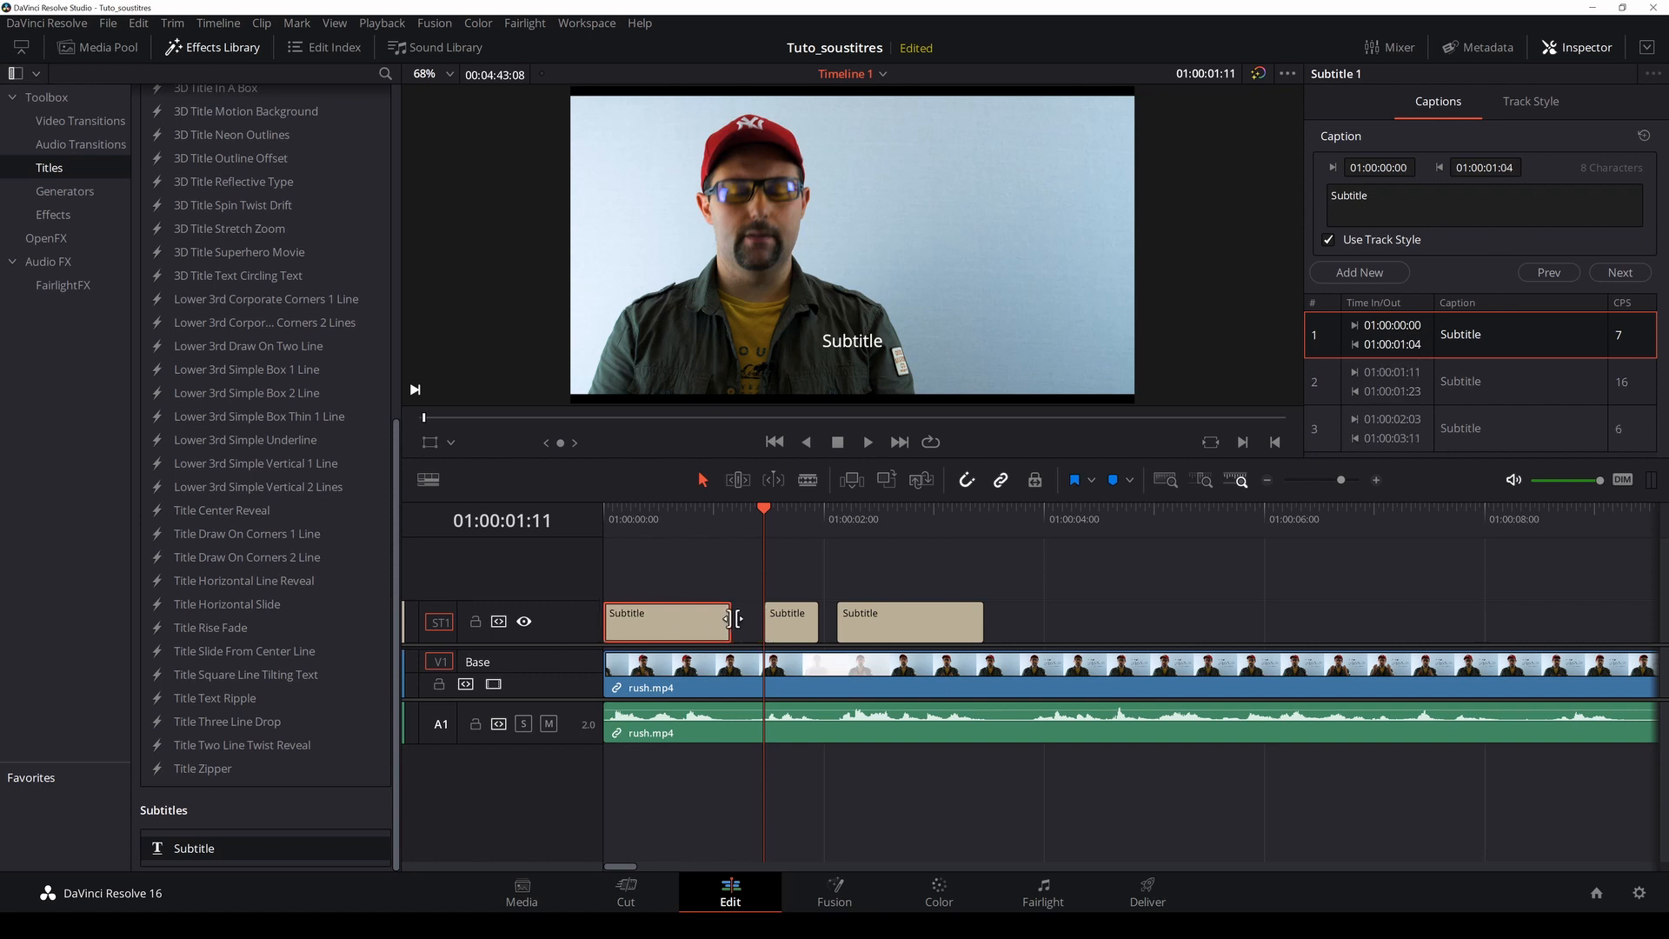
pyautogui.moveTo(729, 624); pyautogui.dragTo(695, 533)
pyautogui.click(690, 515)
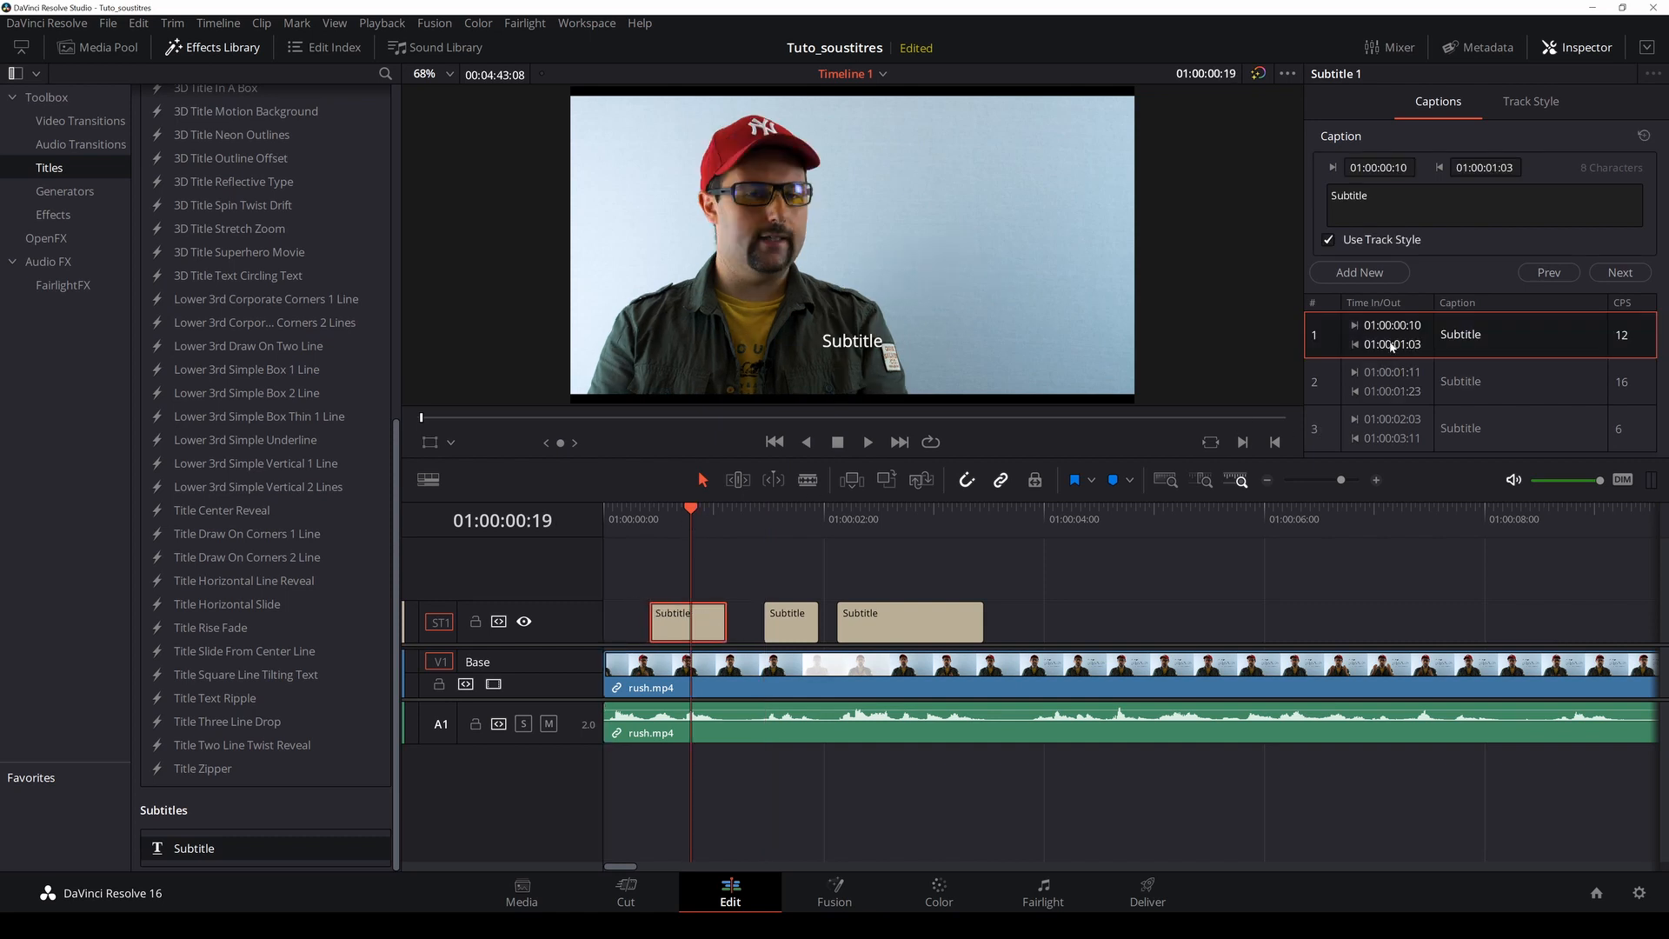
pyautogui.hotkey('ctrl', 'z')
pyautogui.hotkey('ctrl', 'z')
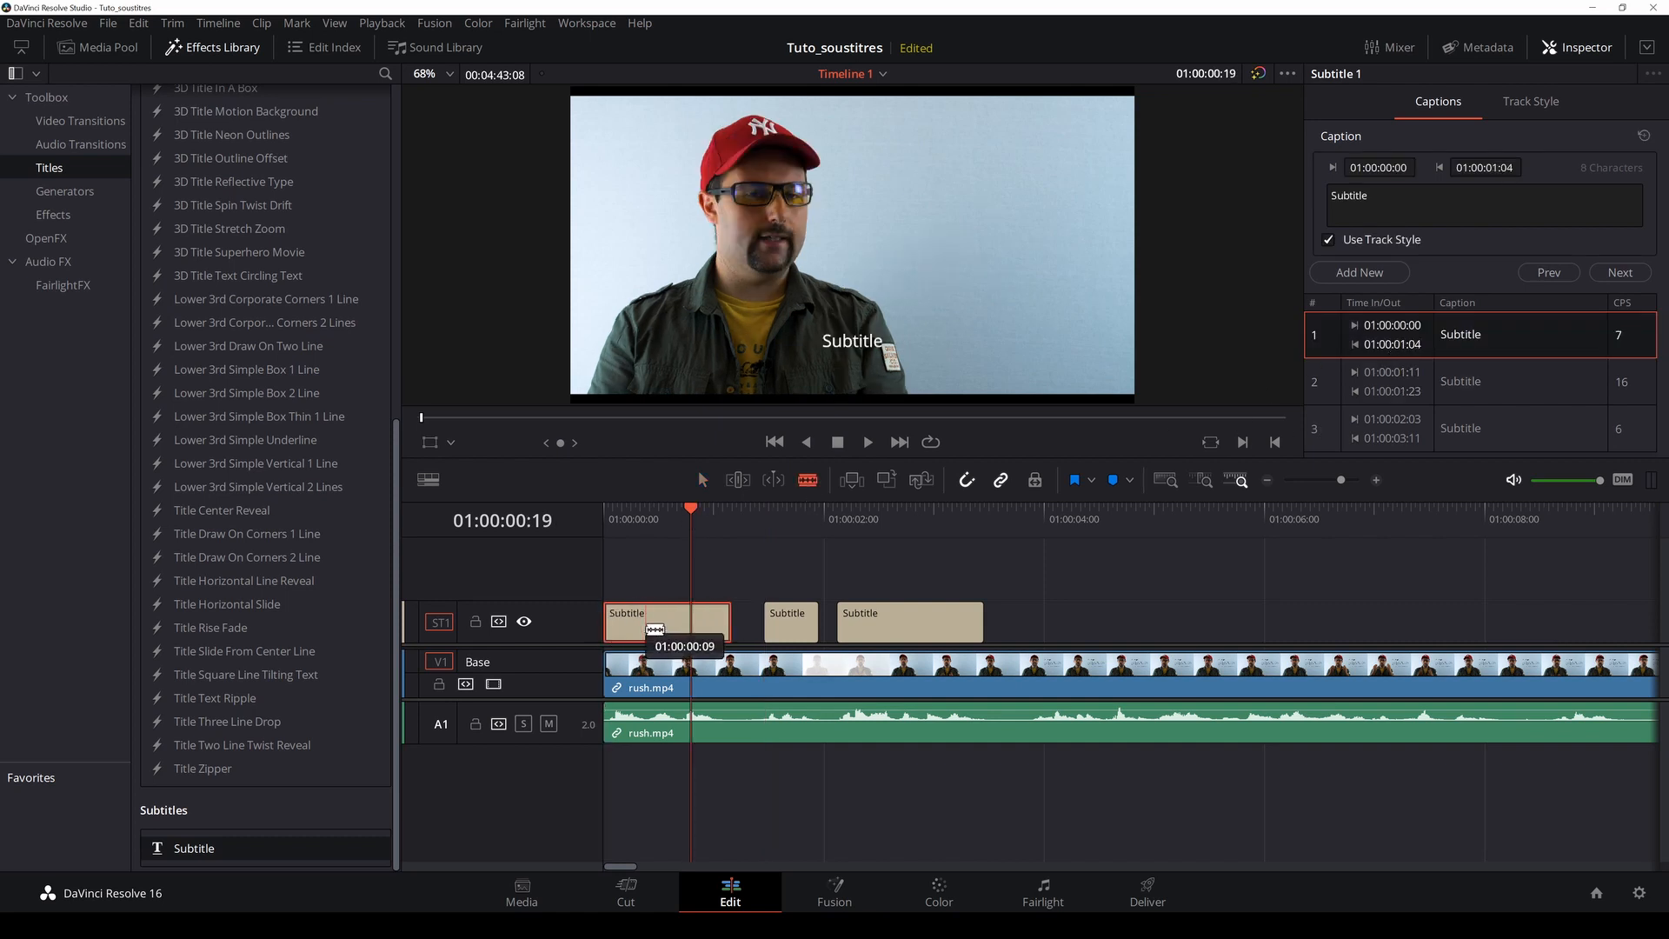
# Step: Try splitting the first subtitle at 01:00:00:14 and undo the cut
pyautogui.click(667, 622)
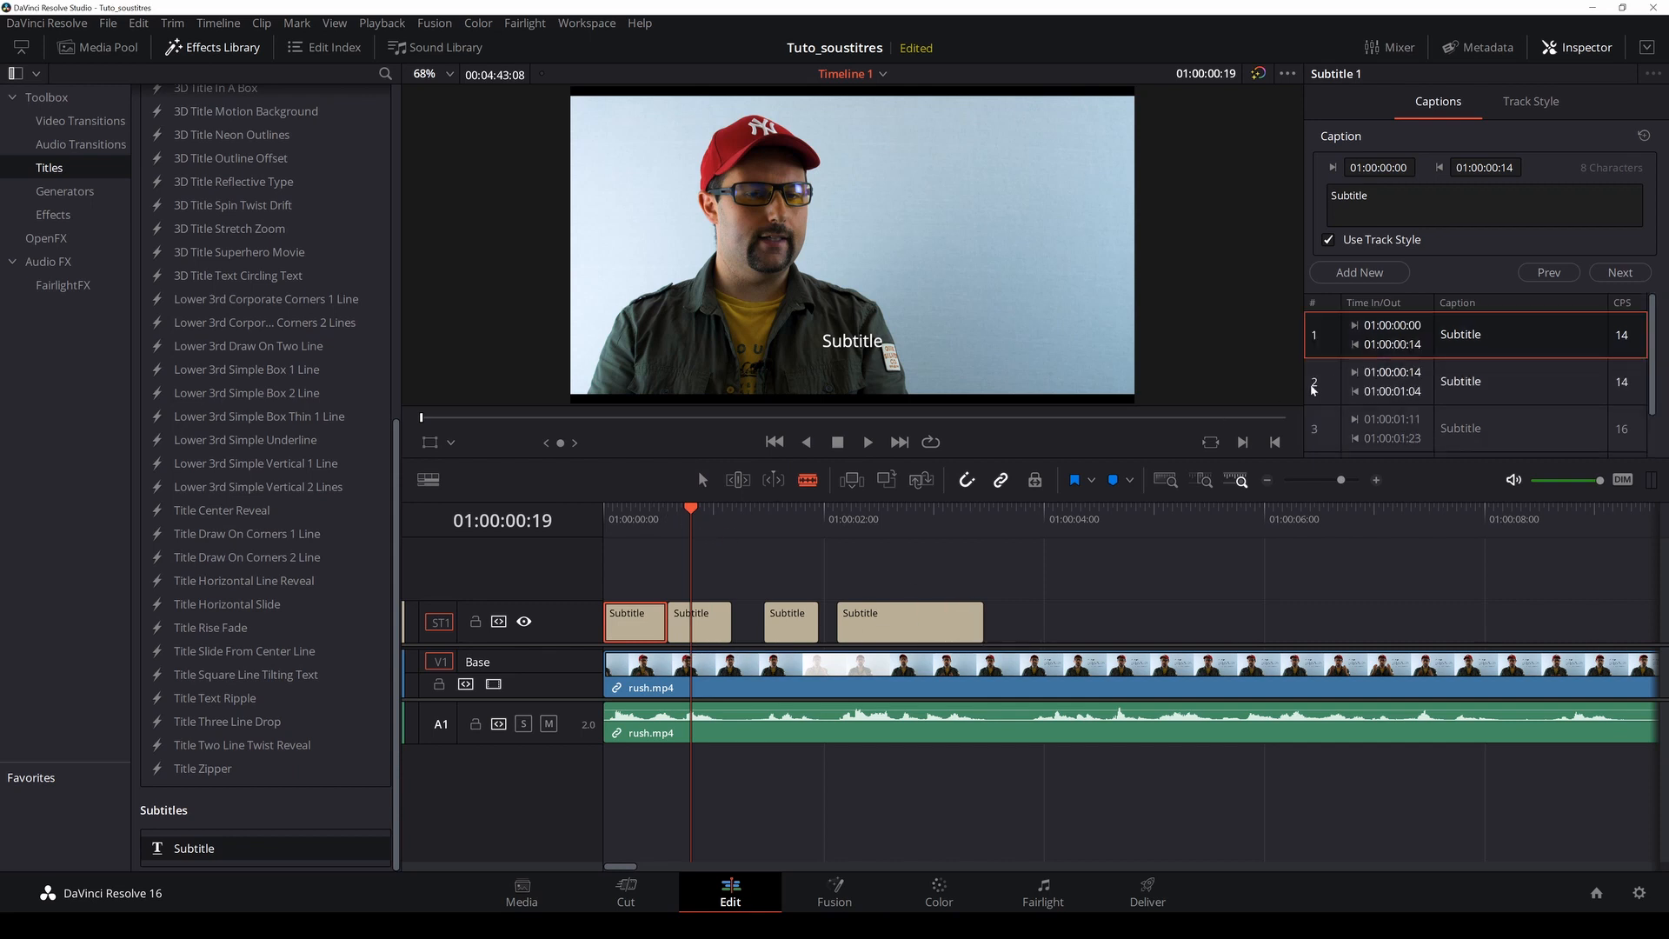
pyautogui.hotkey('ctrl', 'z')
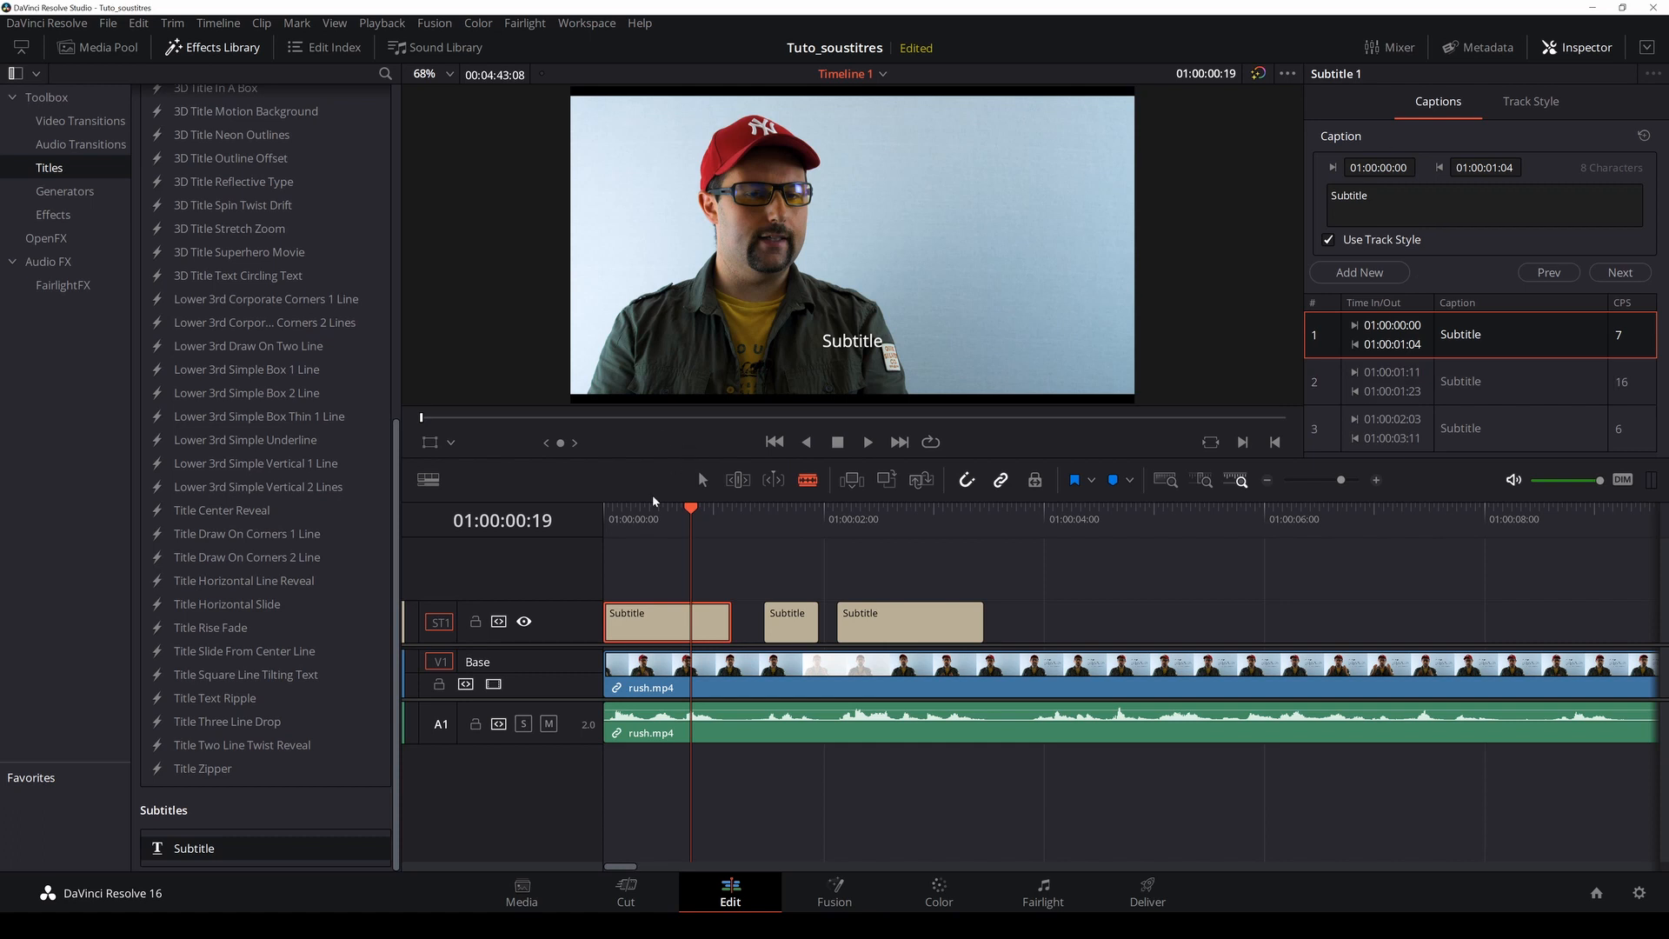
# Step: Play the opening of the video and set the first subtitle's caption to "Comment l'installer?"
pyautogui.doubleClick(1349, 197)
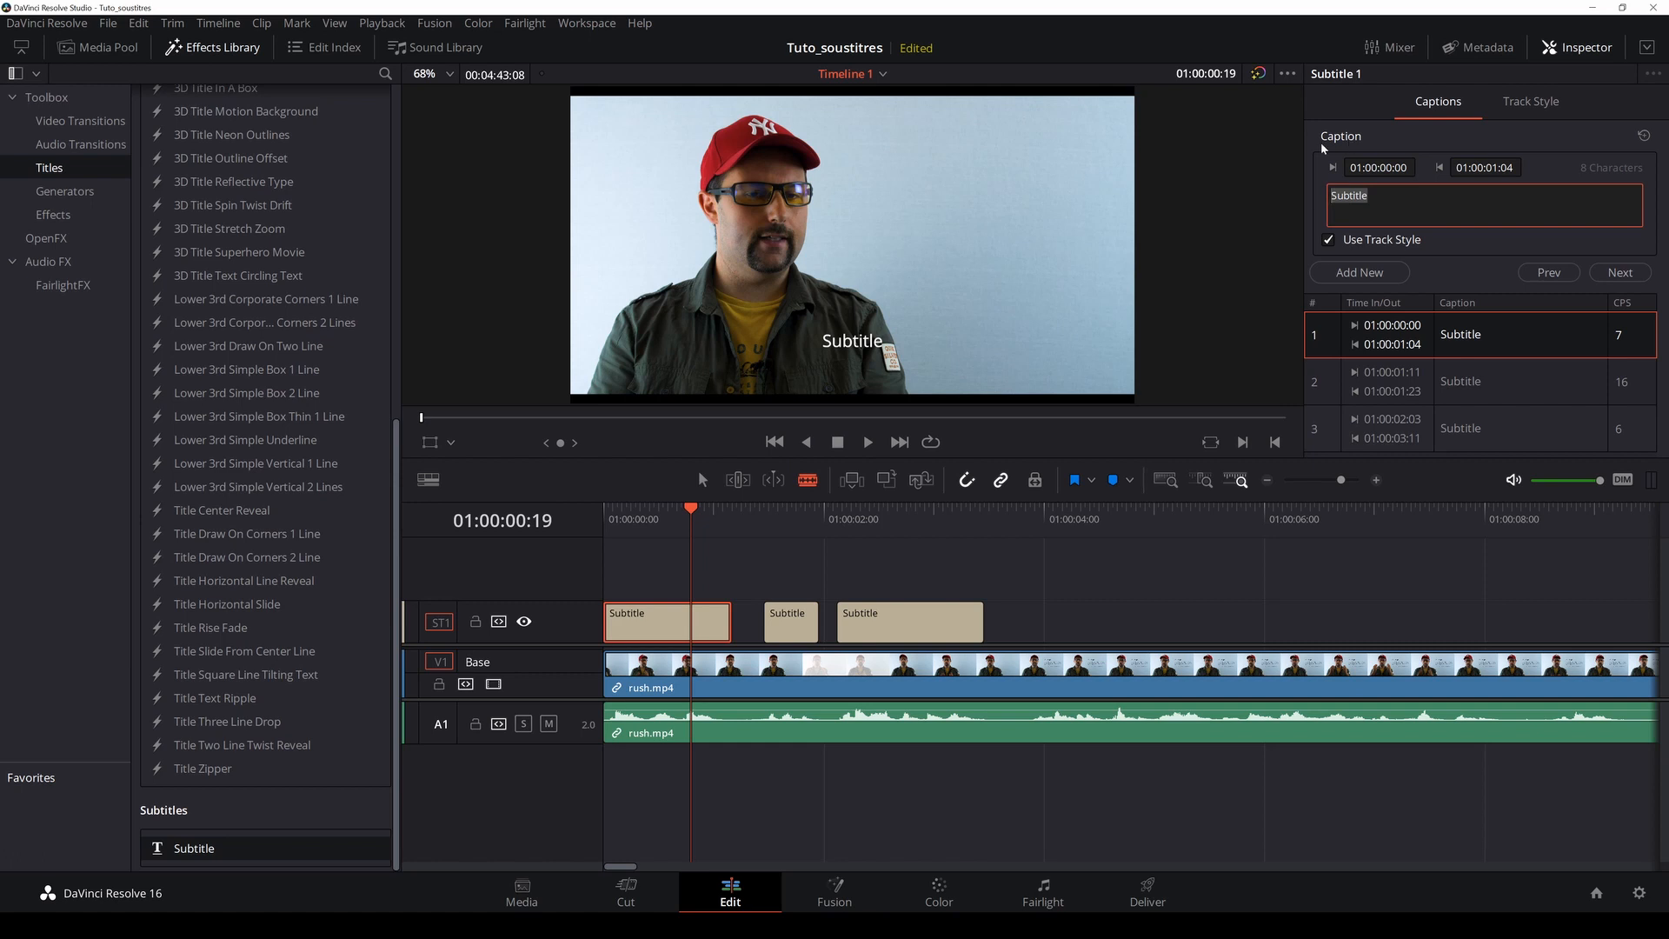
pyautogui.click(614, 521)
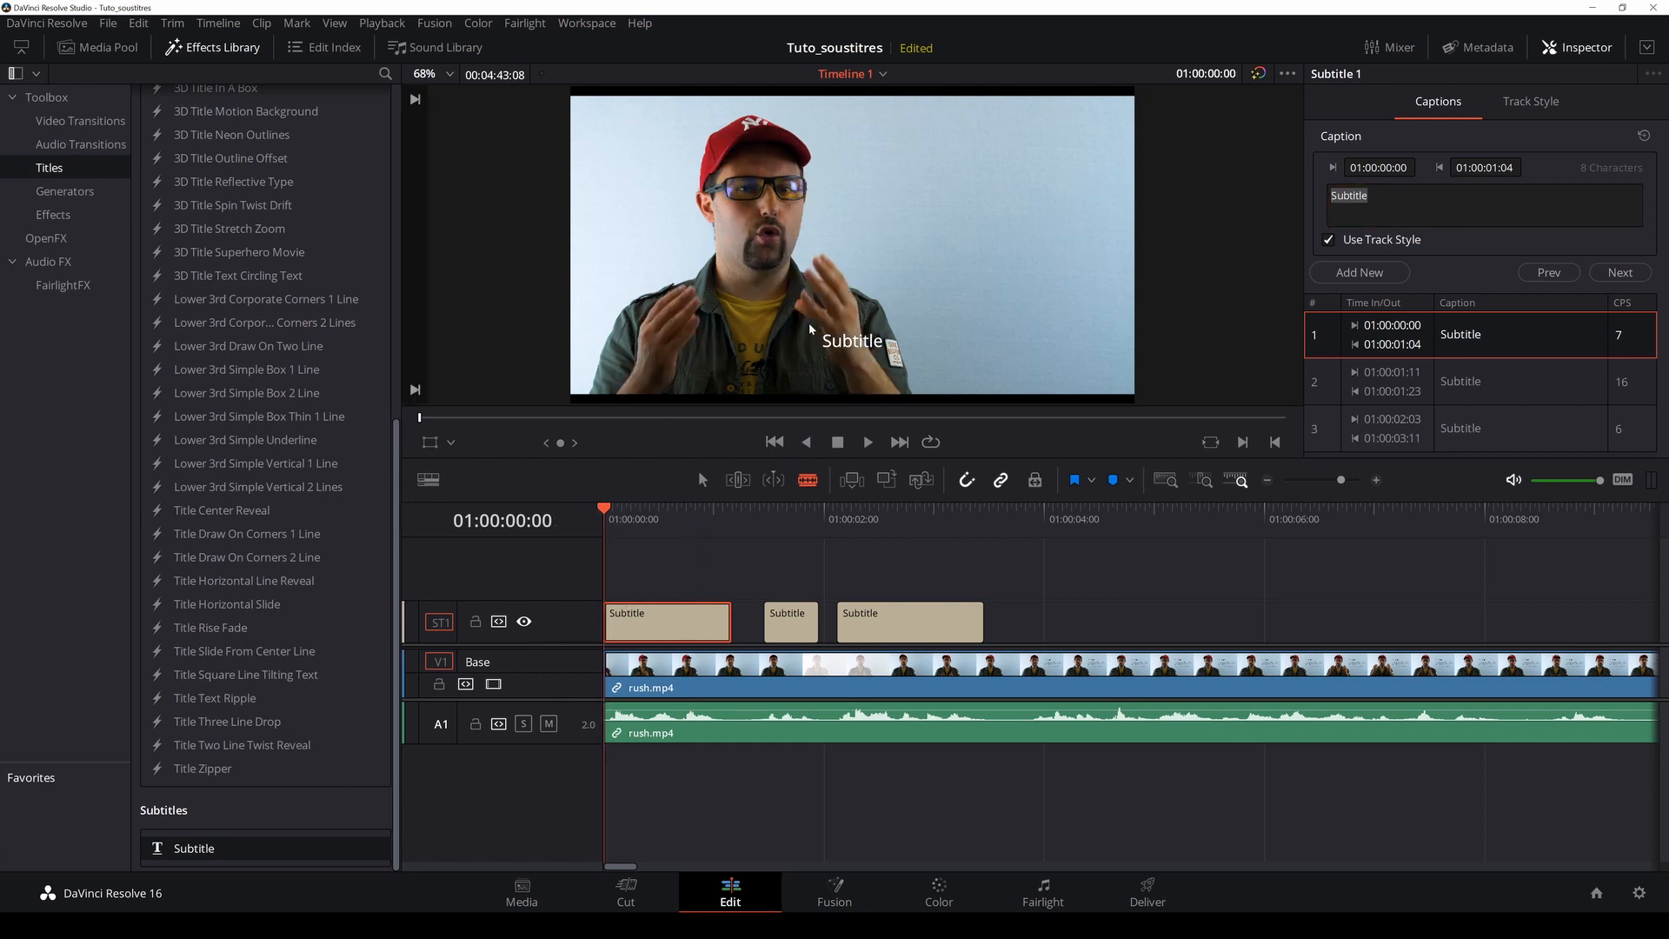
pyautogui.press('space')
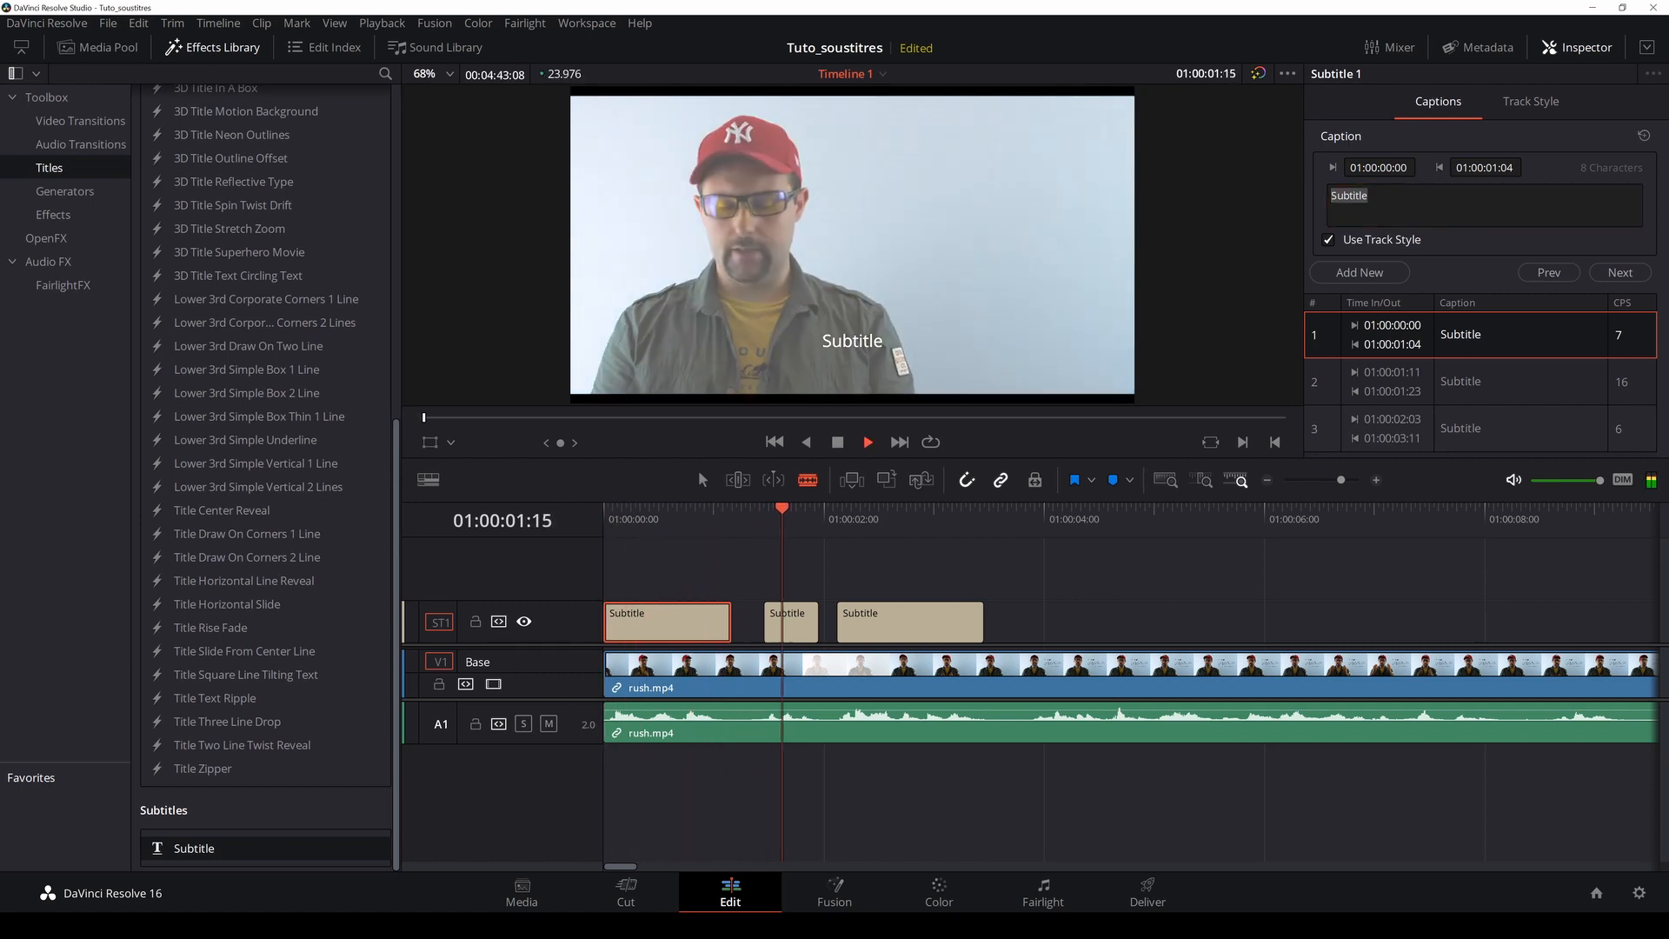
pyautogui.press('space')
pyautogui.click(1359, 221)
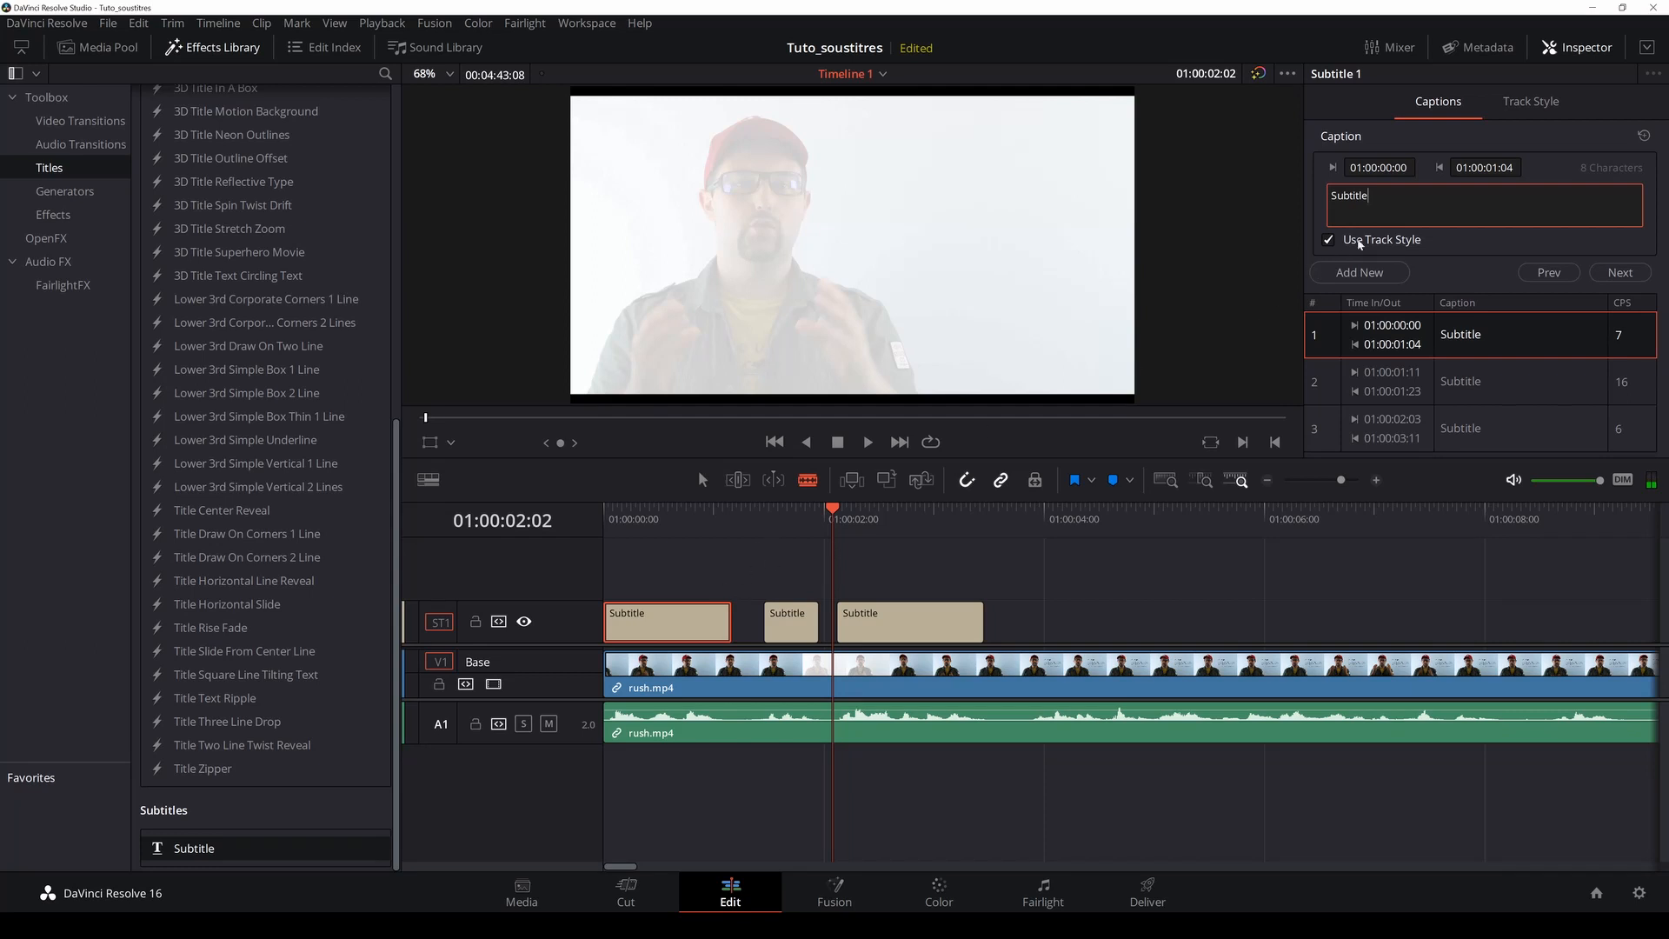
pyautogui.hotkey('ctrl', 'a')
pyautogui.write("Comment l'installer")
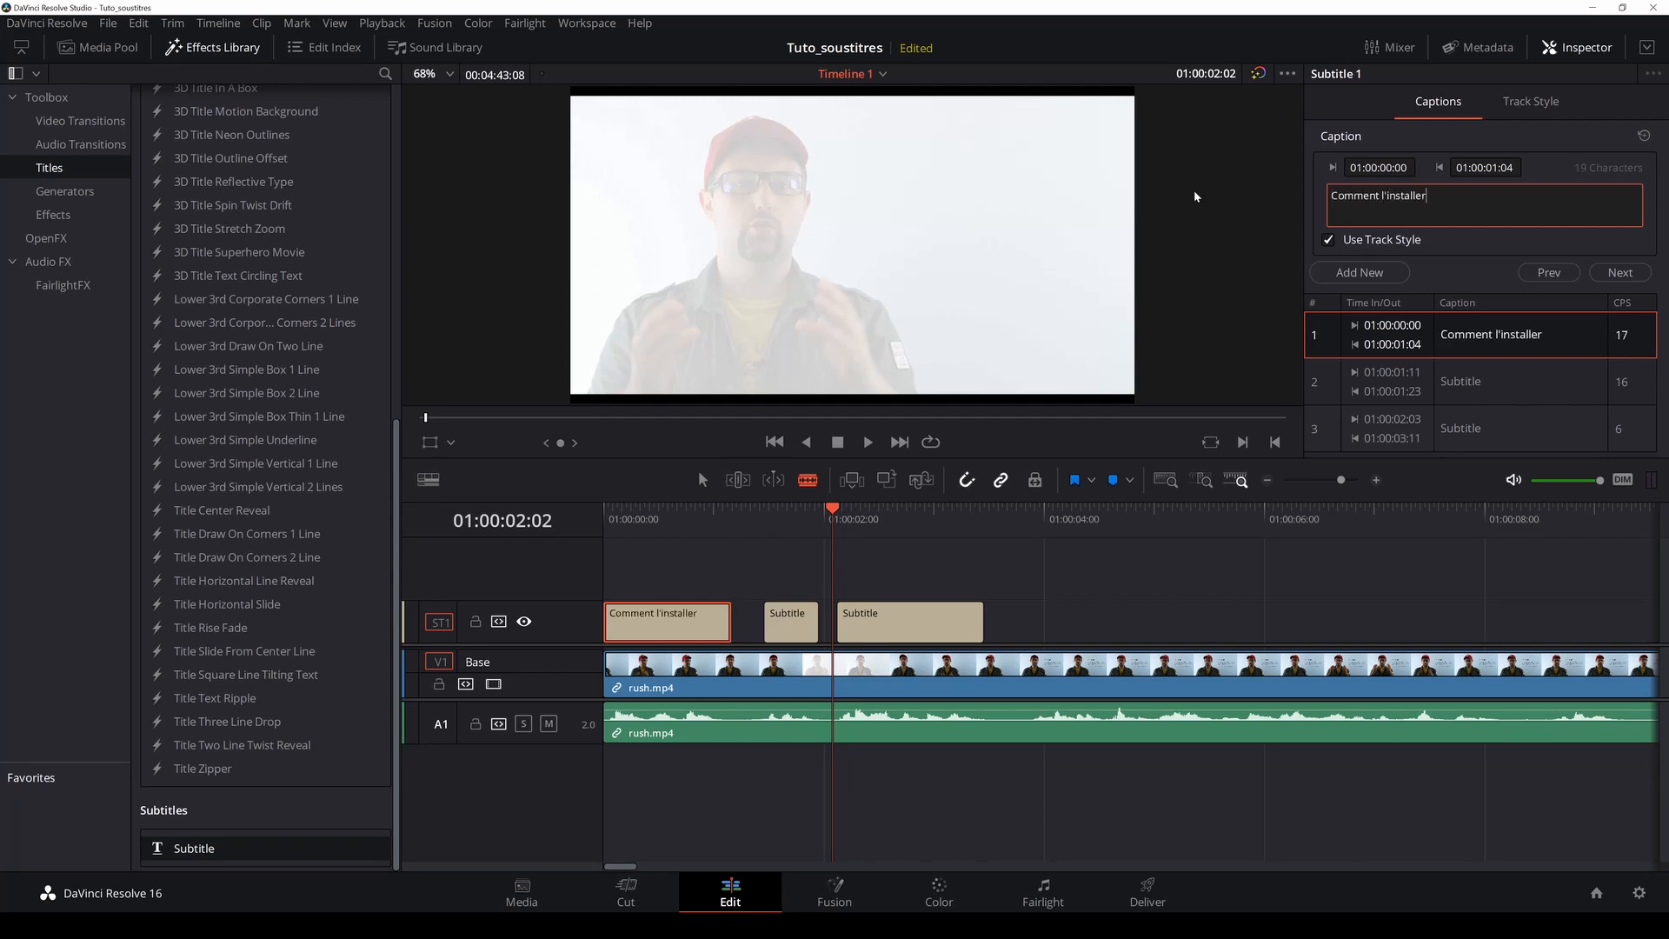
pyautogui.write('?')
pyautogui.click(722, 541)
pyautogui.press('a')
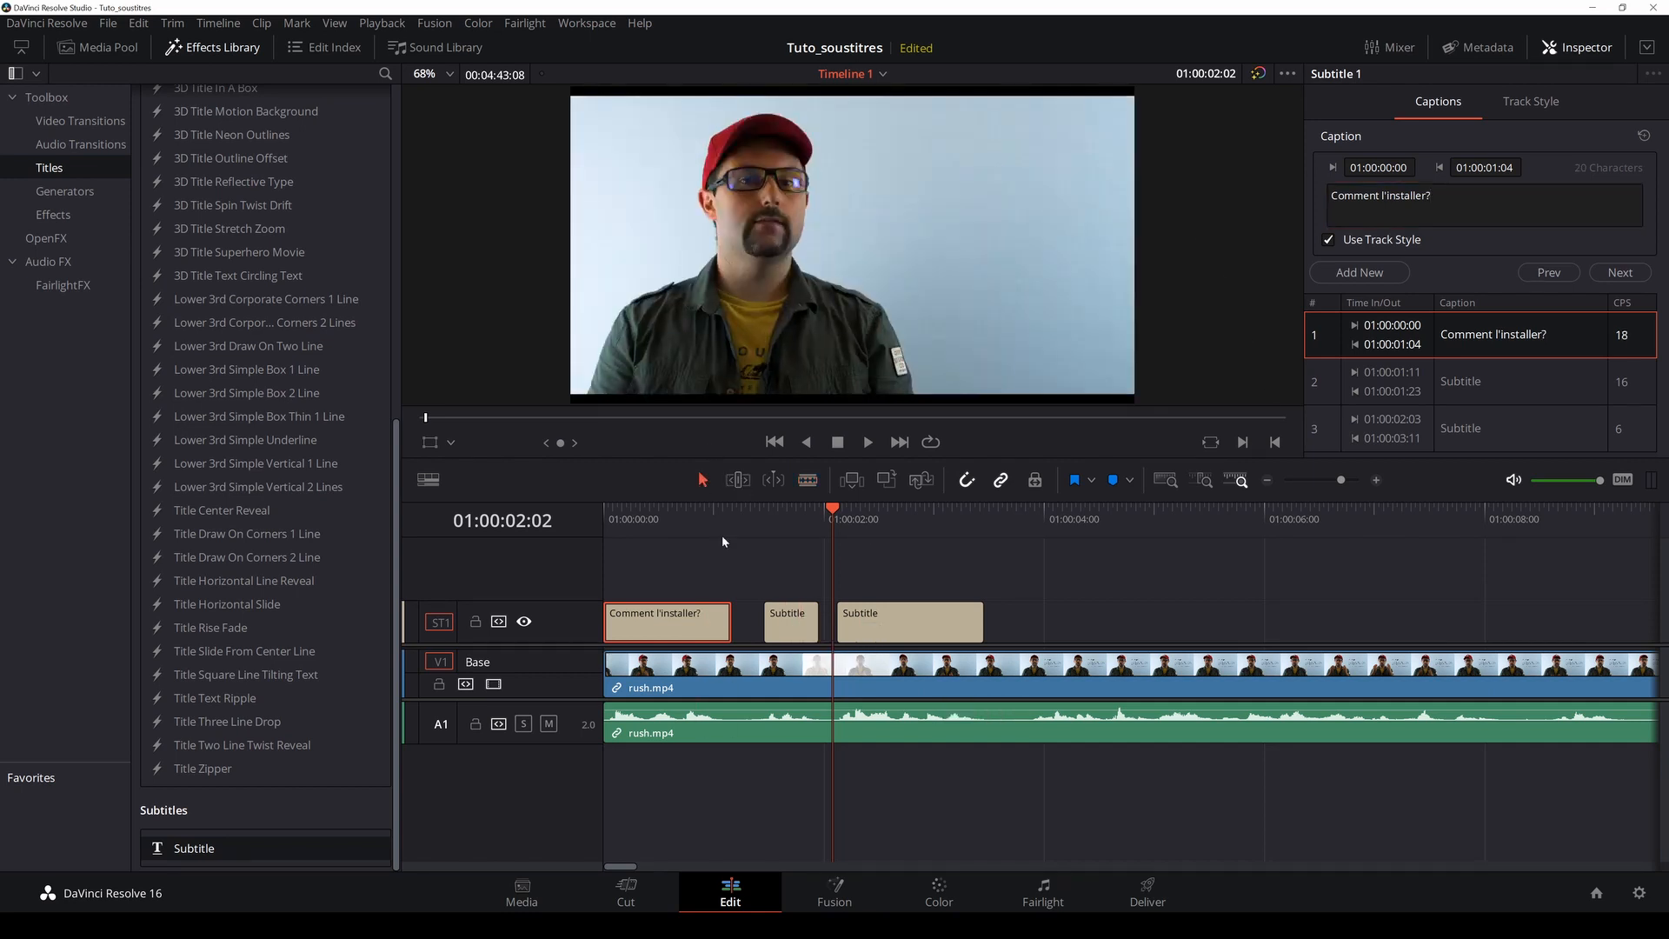
# Step: Set the second subtitle's caption to "C'est parti!"
pyautogui.doubleClick(791, 635)
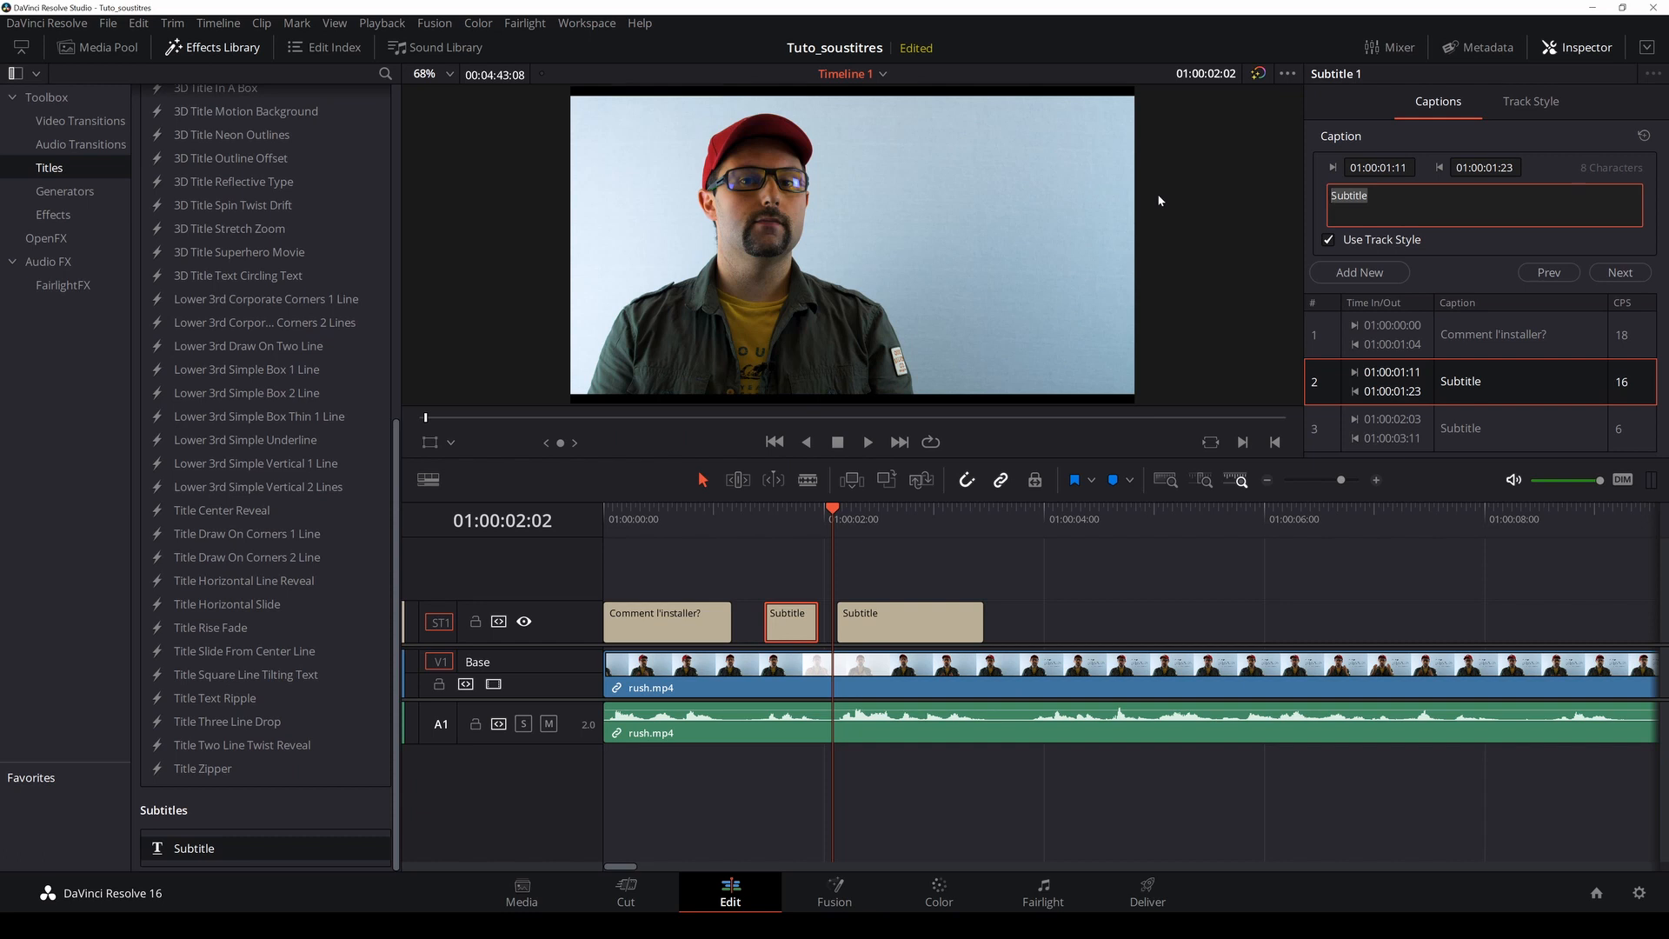
pyautogui.write("C'est part")
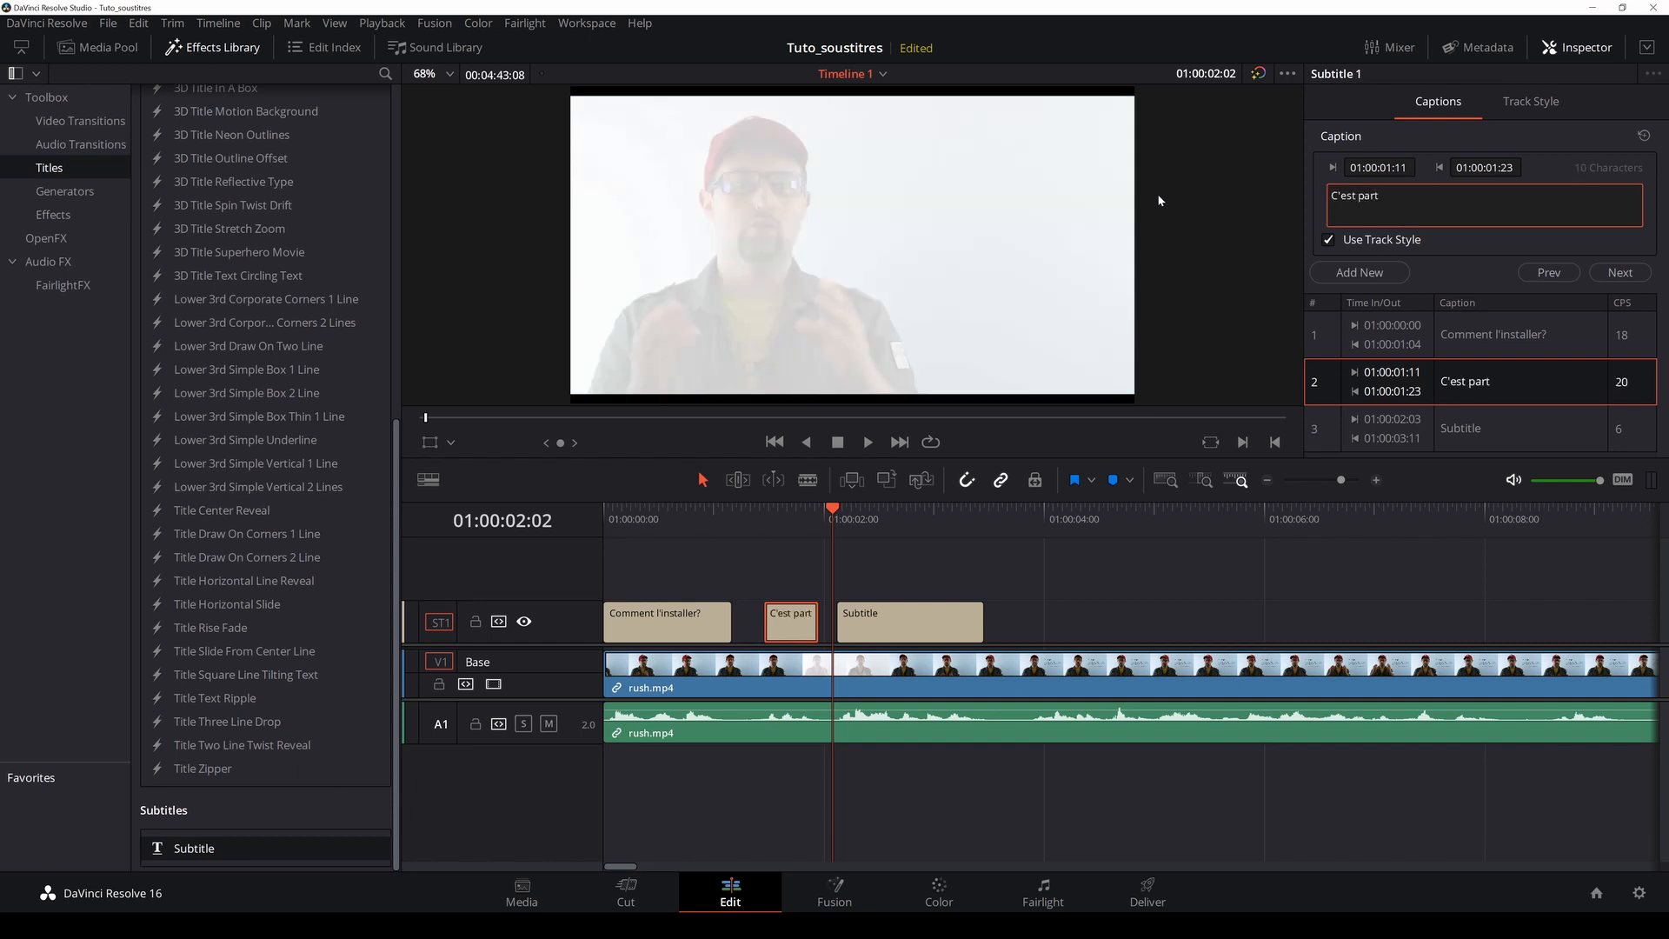
pyautogui.write('i!')
# Step: Set the third subtitle's caption to "Allumez le feu!" and preview the first subtitle at 01:00:00:16
pyautogui.click(738, 512)
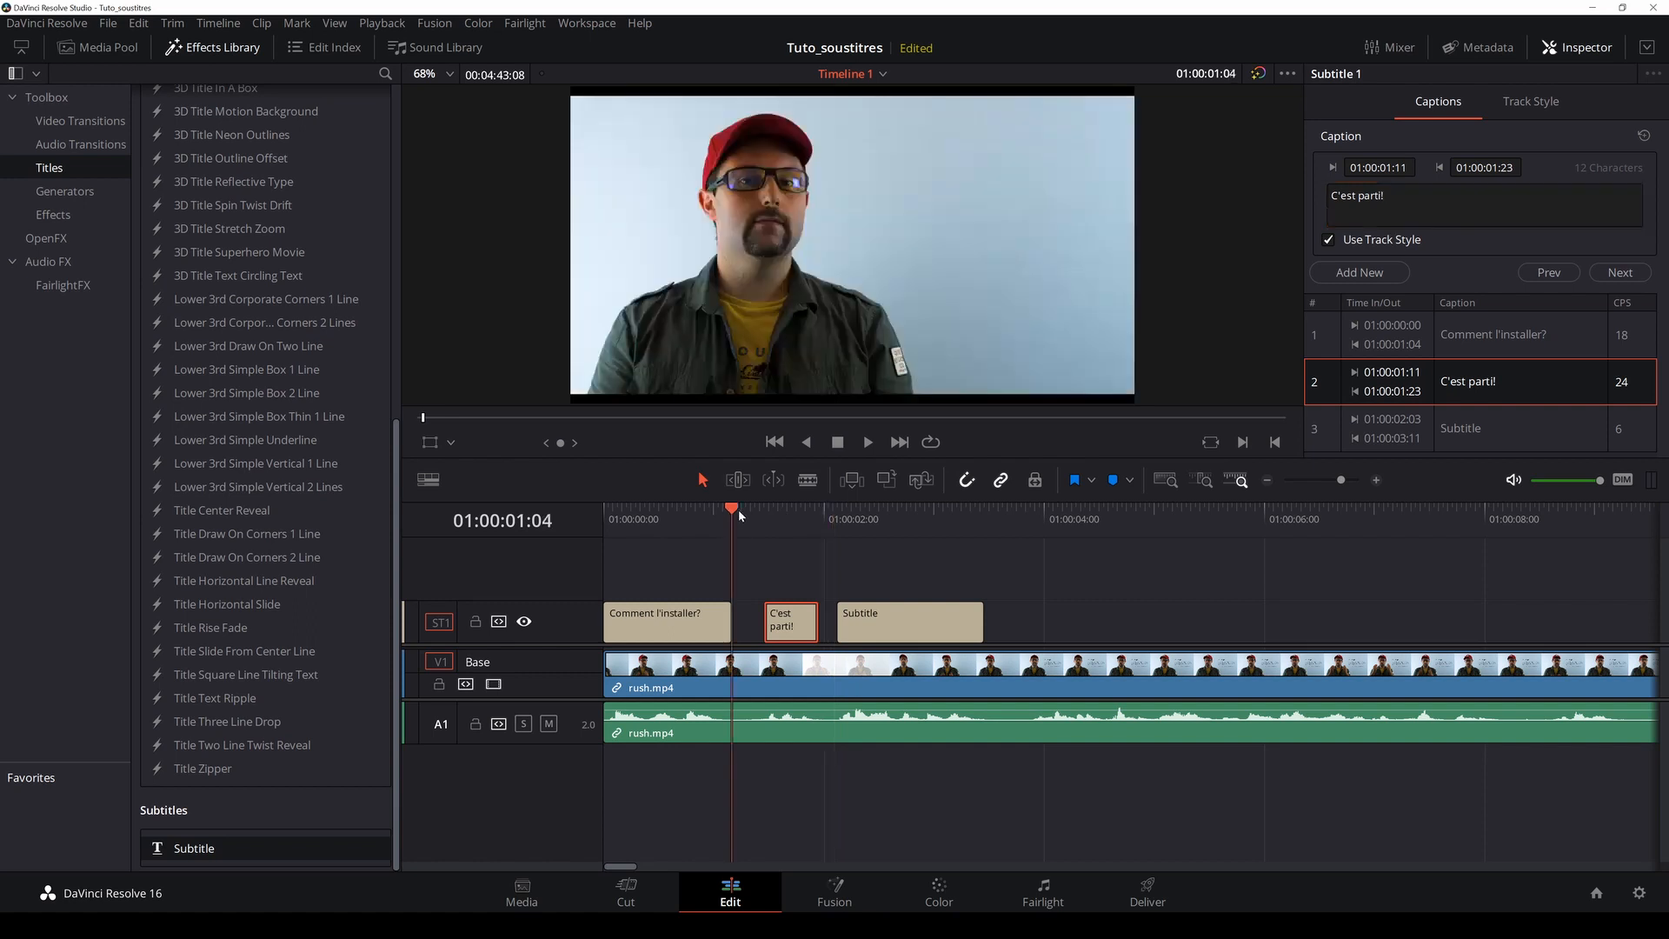
pyautogui.click(843, 514)
pyautogui.click(901, 623)
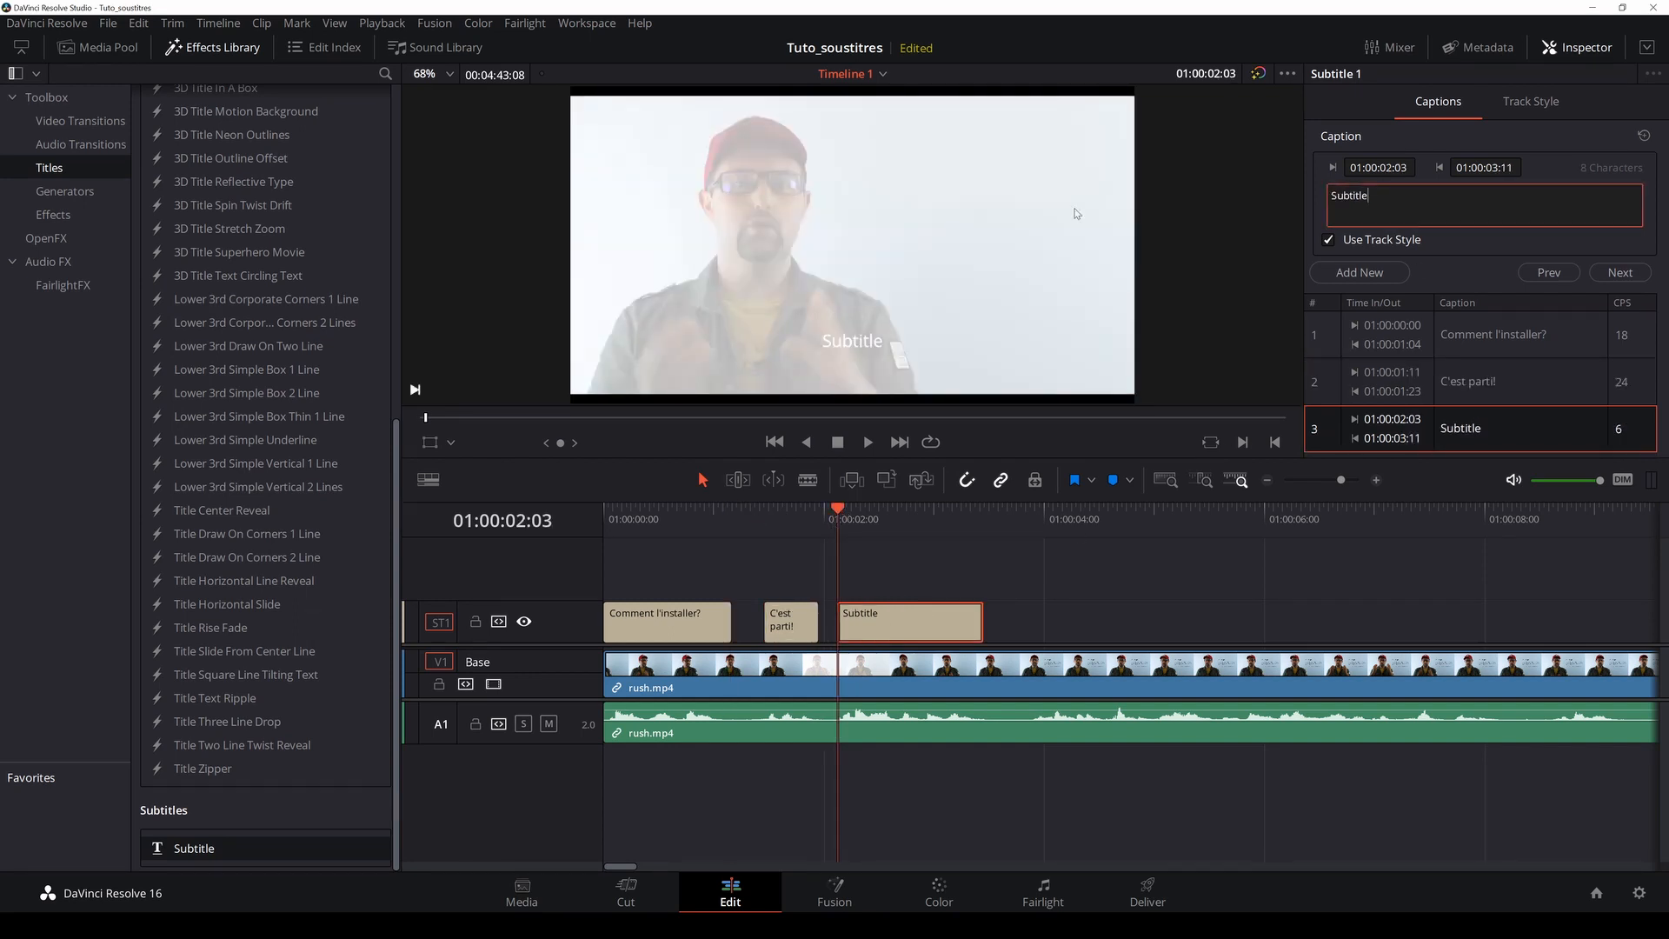
pyautogui.hotkey('ctrl', 'a')
pyautogui.write('Allumez le')
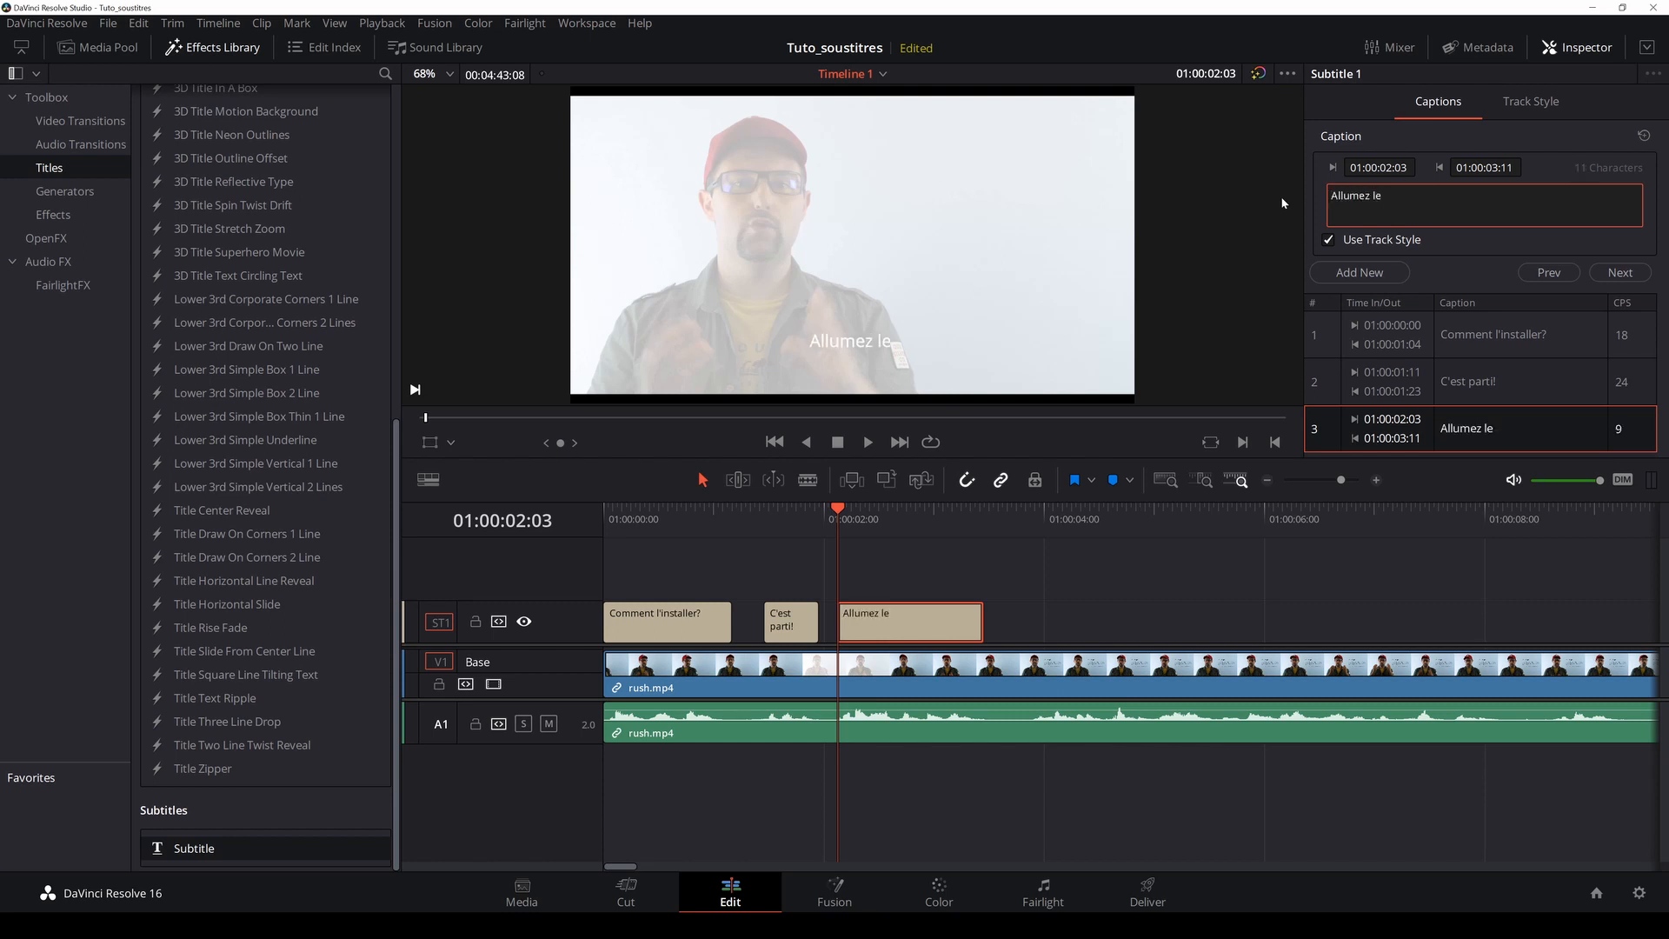
pyautogui.write(' feu!')
pyautogui.click(676, 523)
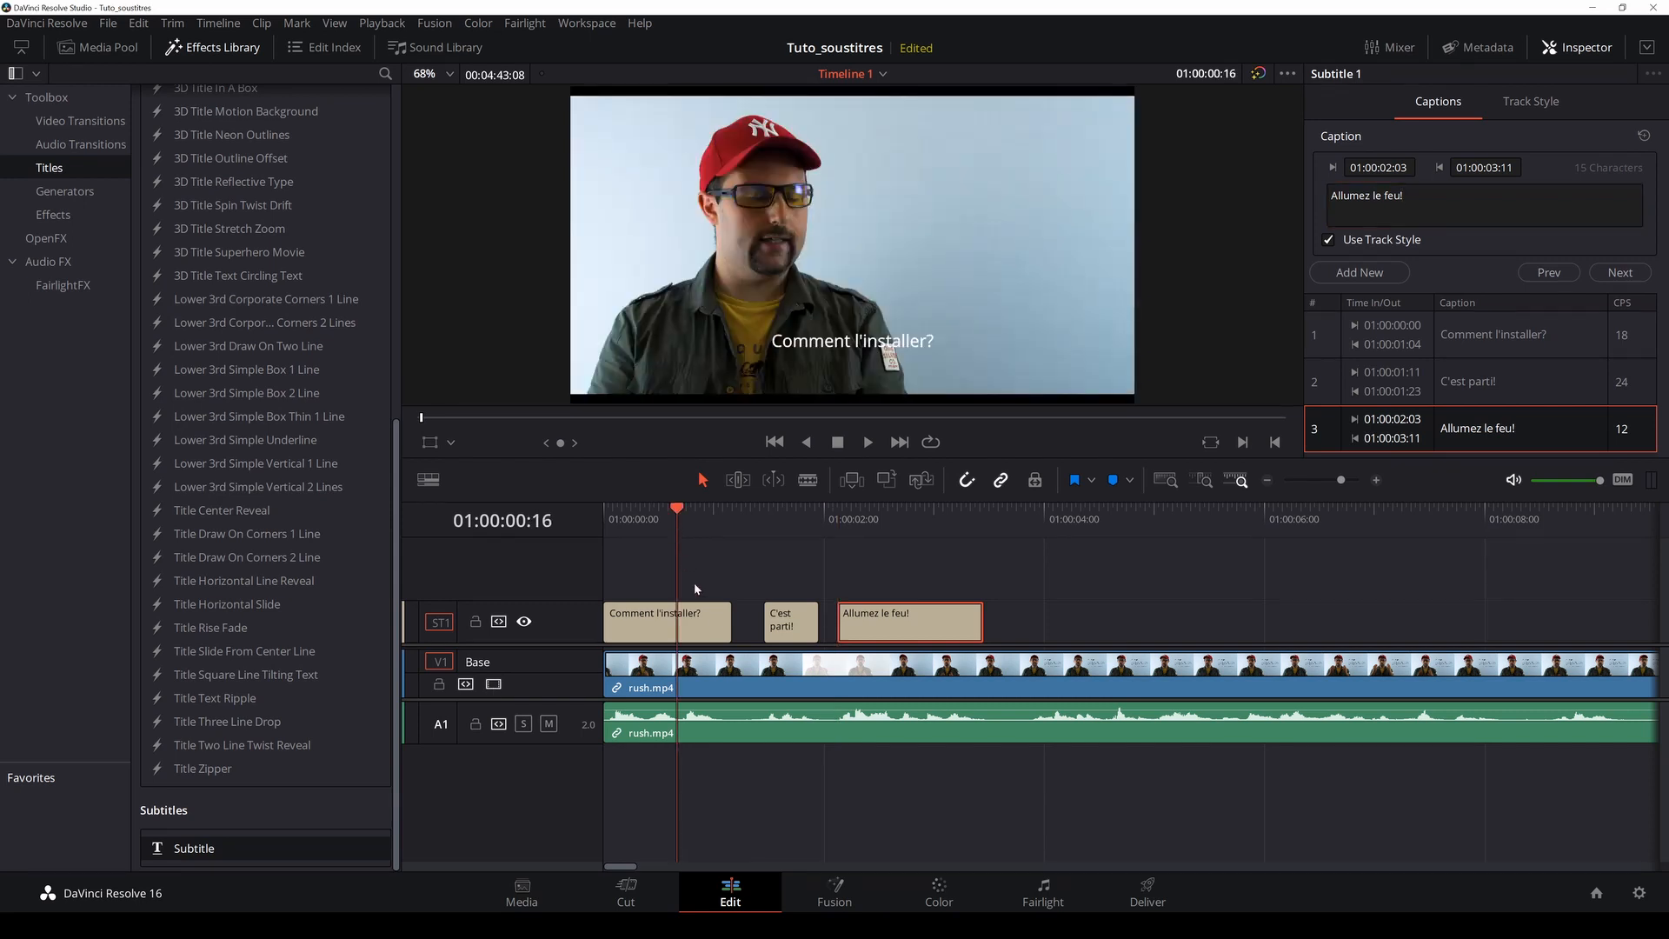
# Step: Play the video from its start through all three subtitles to check their timing
pyautogui.moveTo(658, 519); pyautogui.dragTo(568, 520)
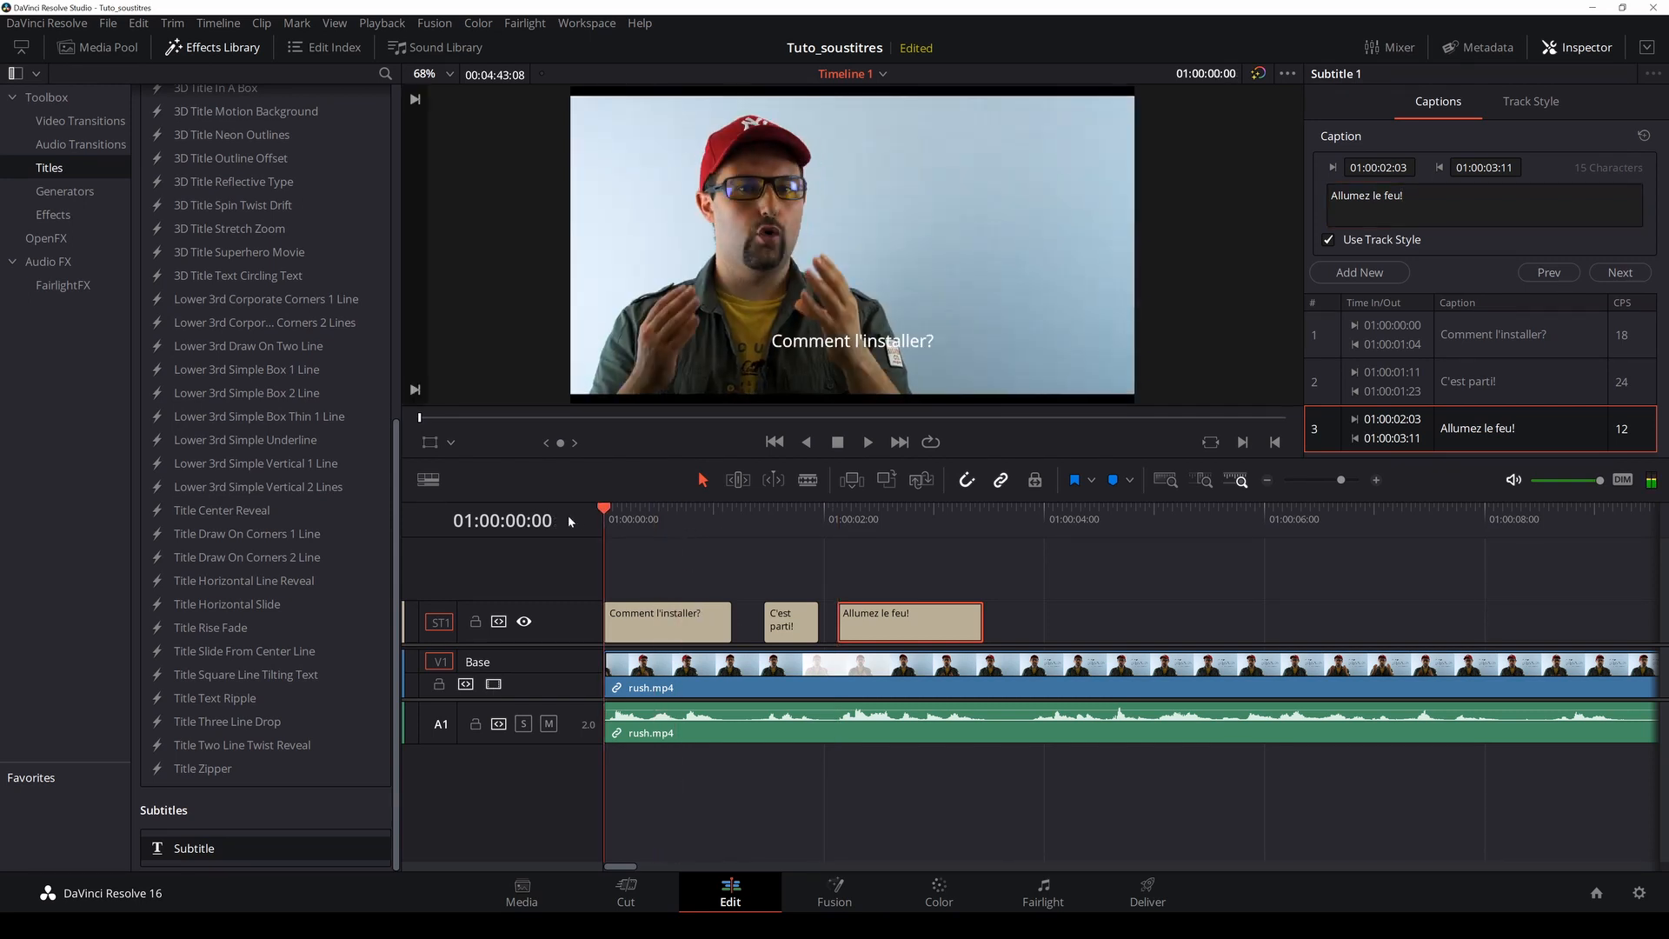
pyautogui.press('space')
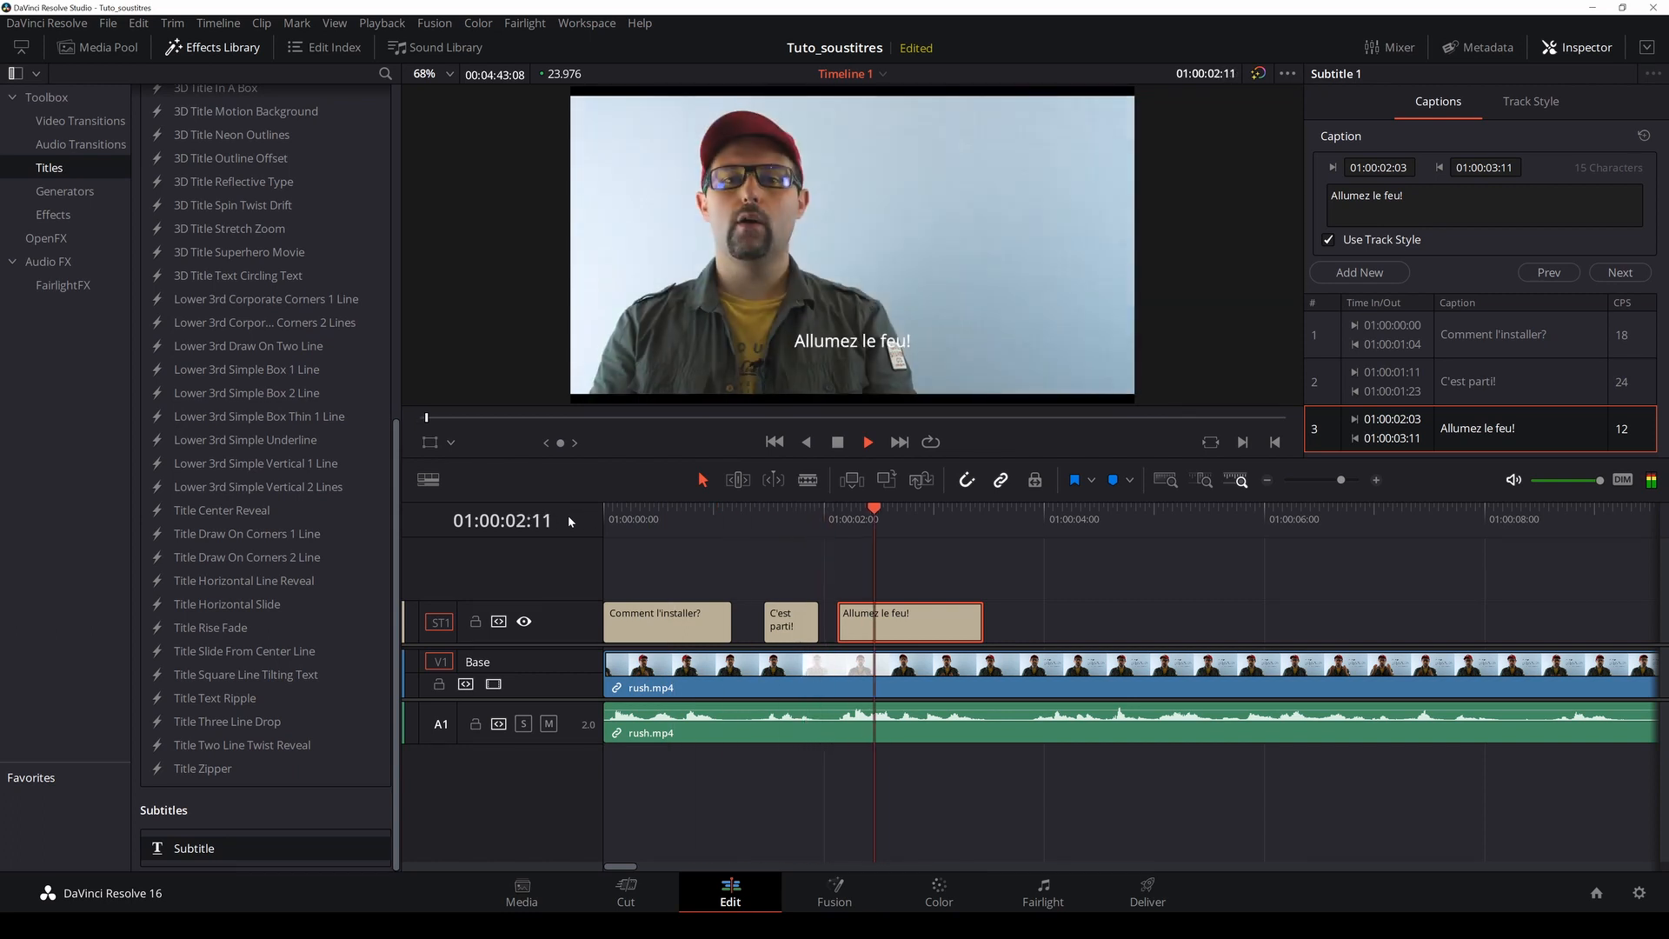
pyautogui.press('space')
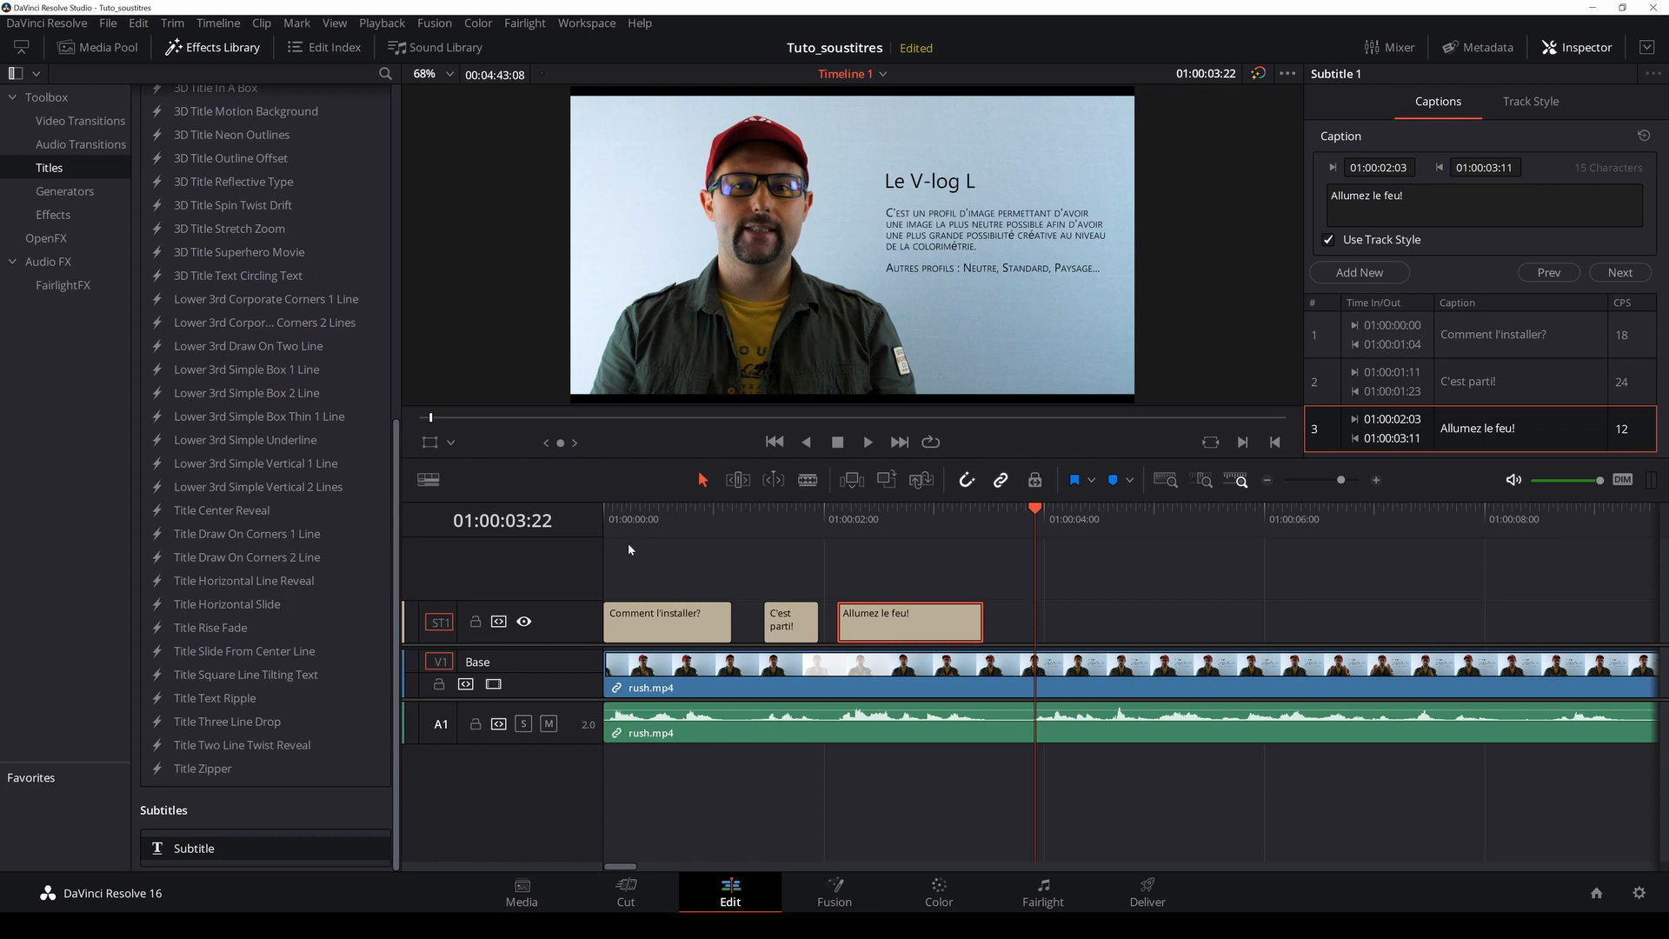
# Step: Try shortening the first subtitle to end at 01:00:00:09, preview it from the start, and undo the trim
pyautogui.click(644, 526)
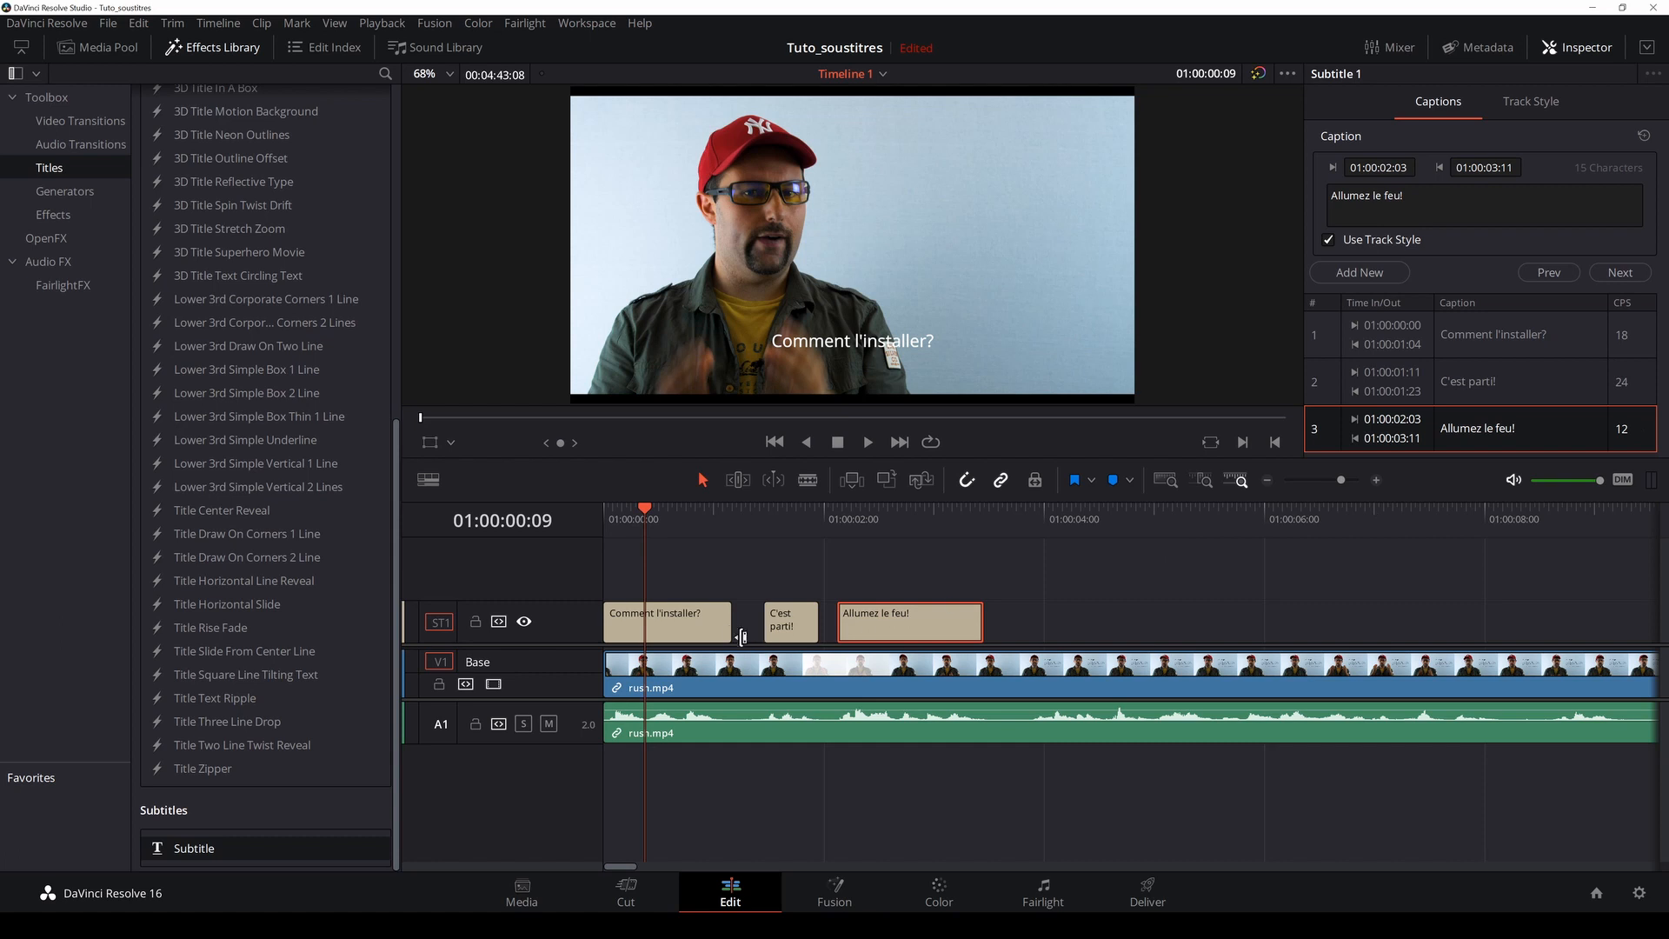
pyautogui.moveTo(729, 630); pyautogui.dragTo(633, 627)
pyautogui.click(634, 627)
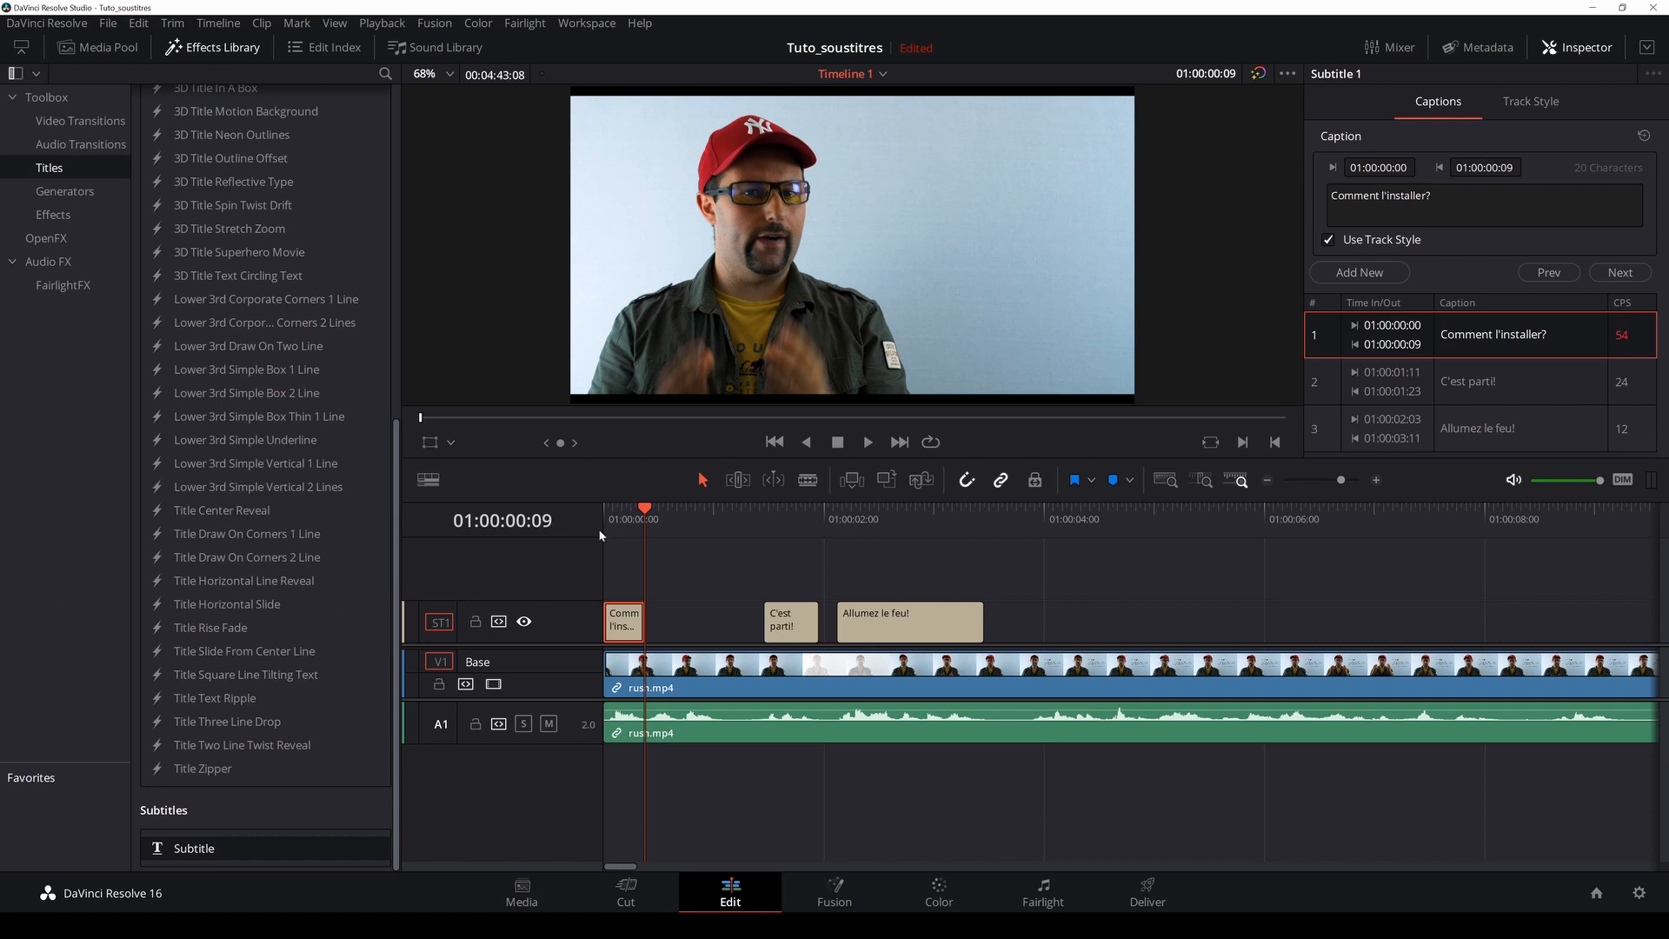
pyautogui.moveTo(613, 522); pyautogui.dragTo(577, 516)
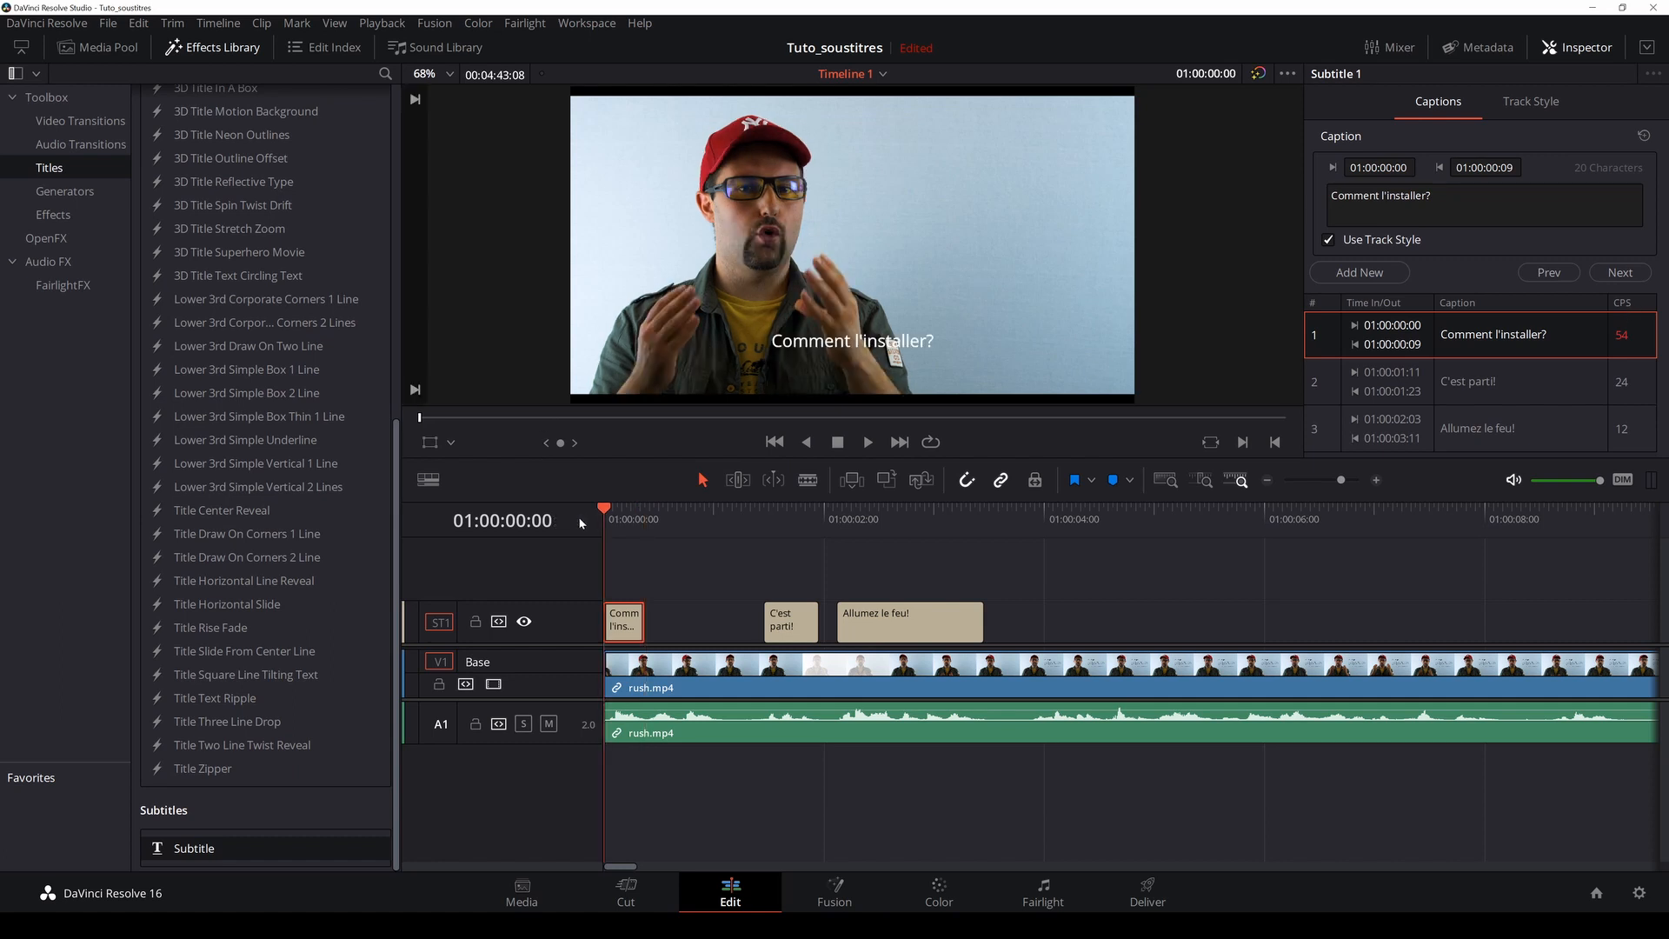
pyautogui.press('space')
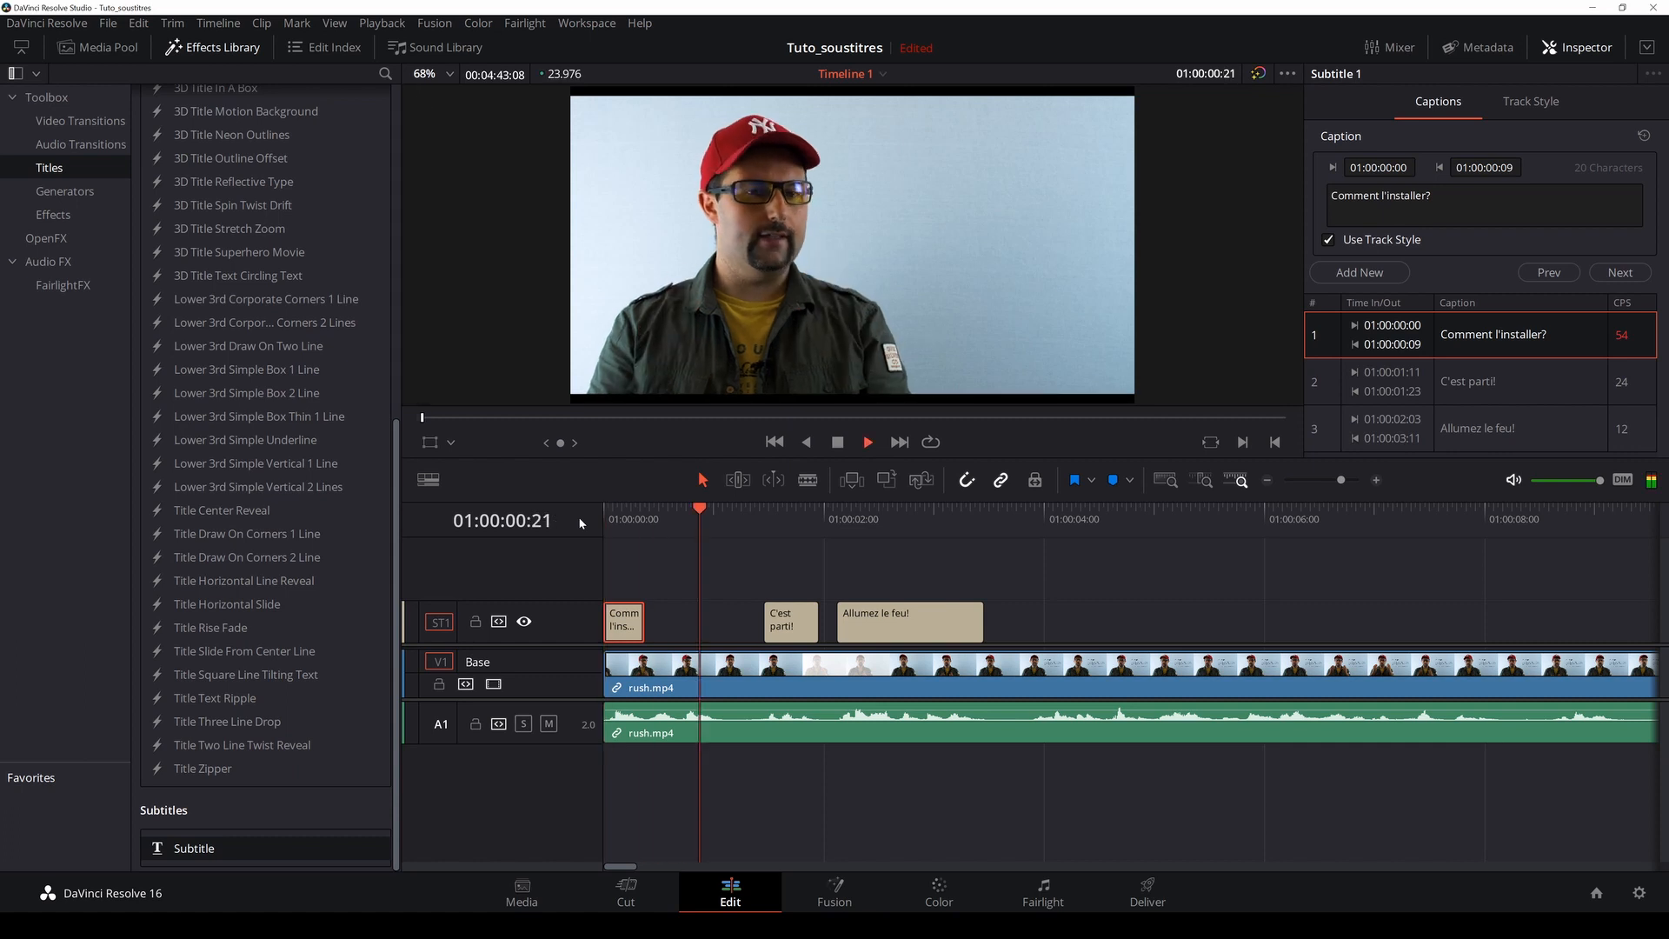
pyautogui.press('space')
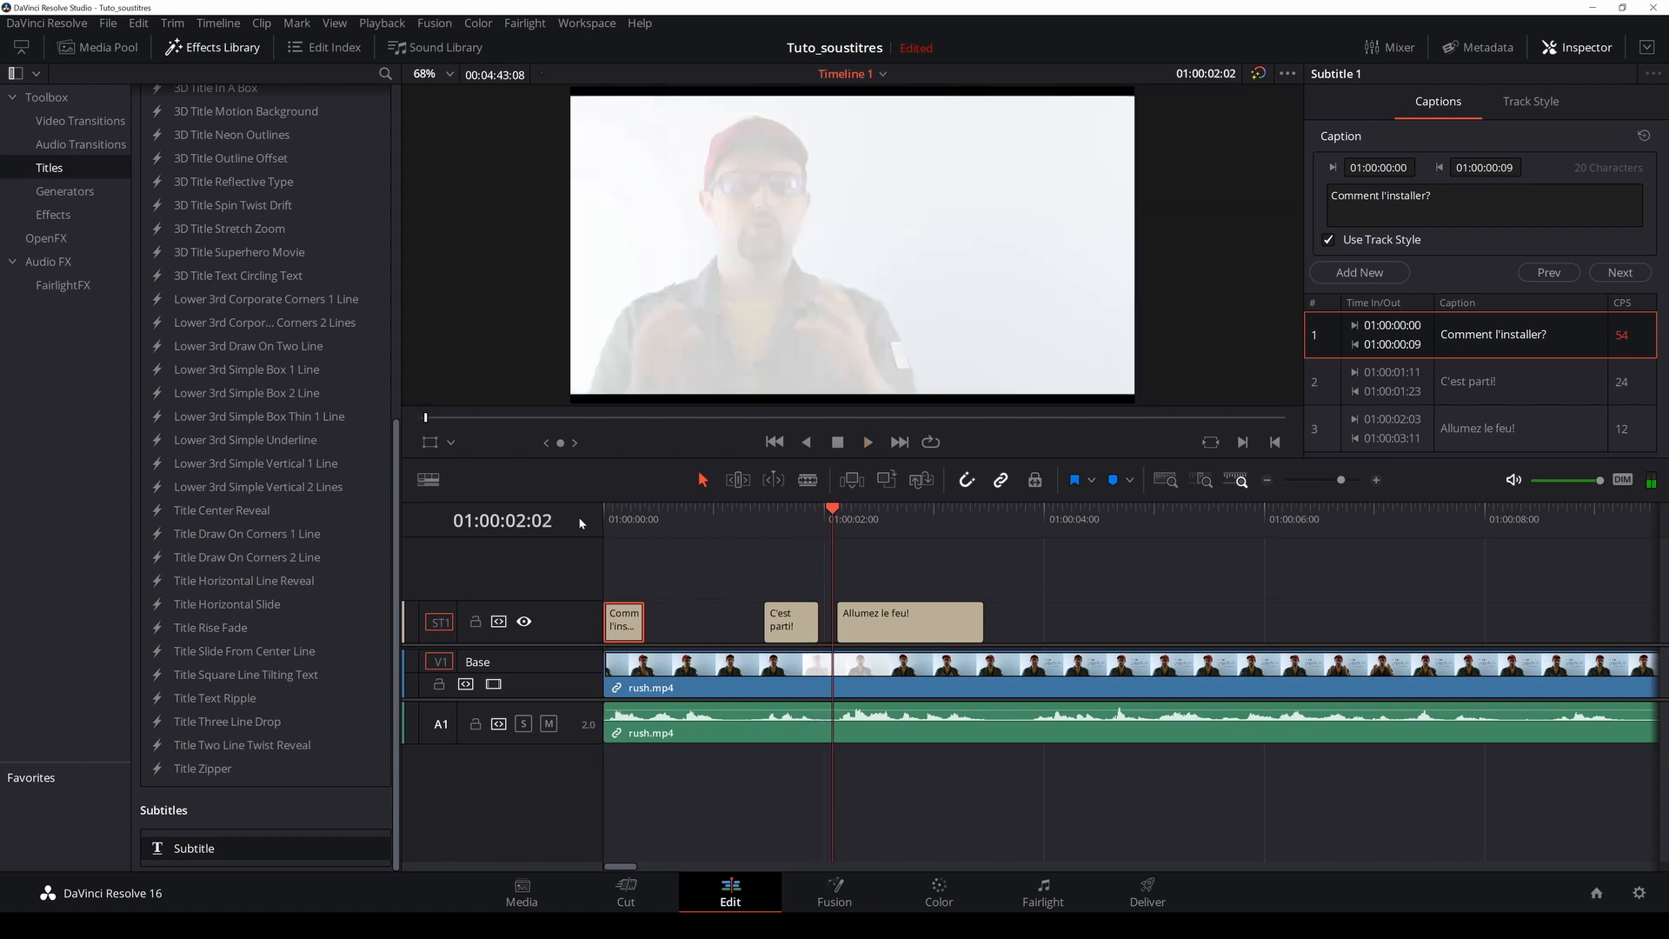
pyautogui.hotkey('ctrl', 'z')
pyautogui.hotkey('ctrl', 'z')
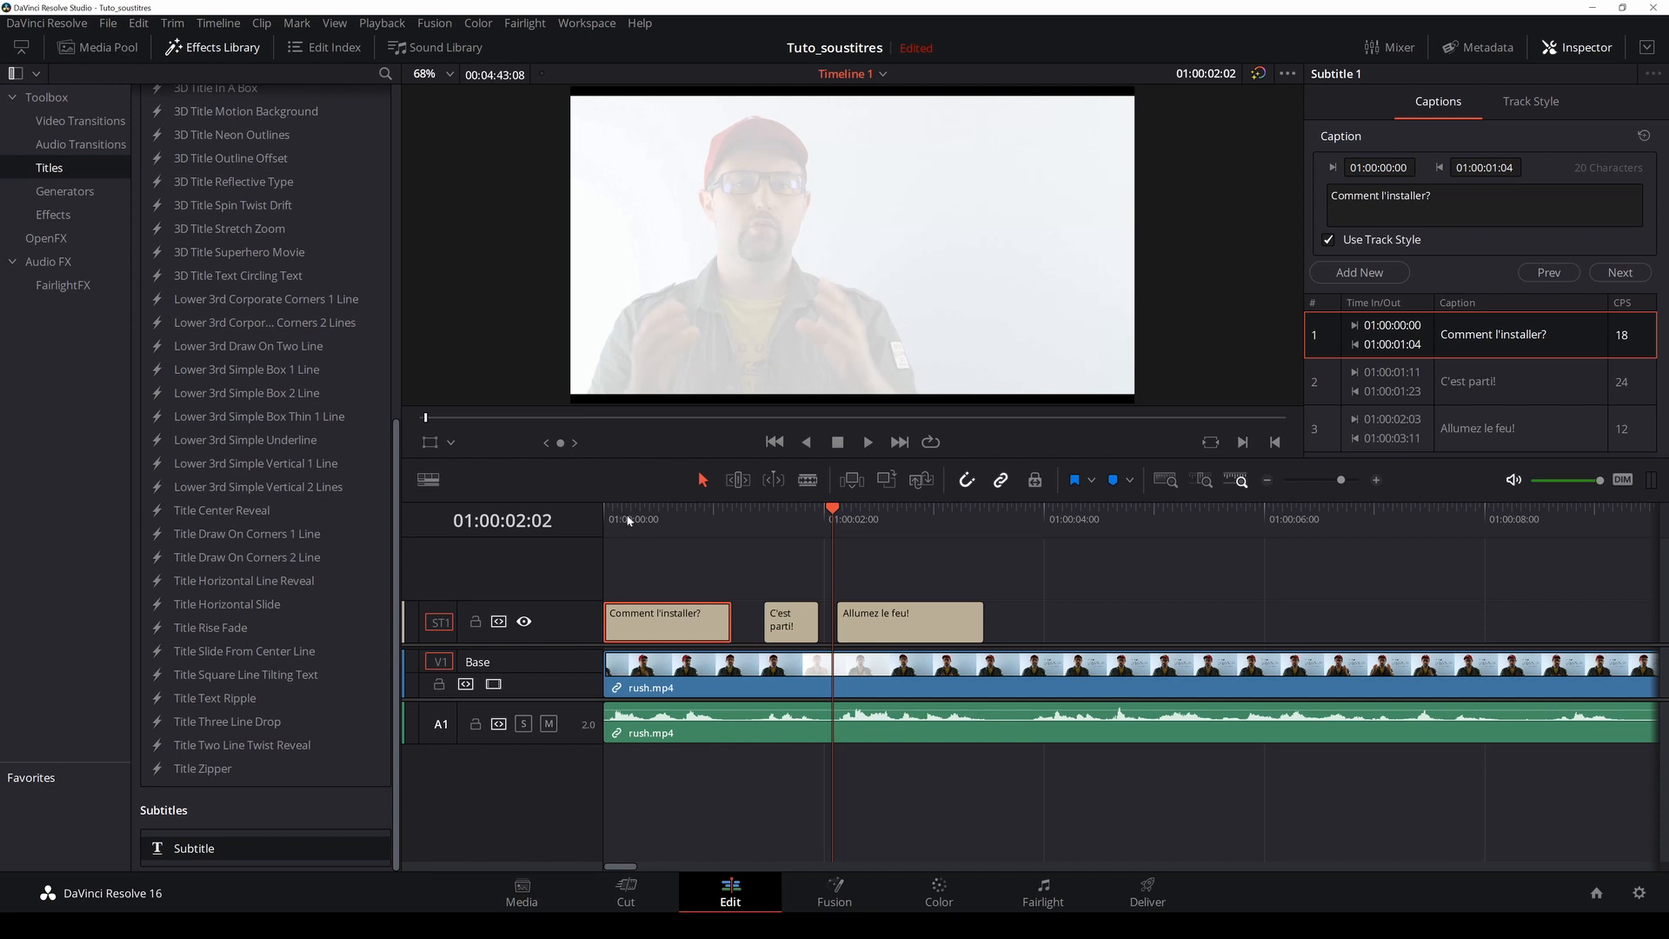
pyautogui.moveTo(629, 520); pyautogui.dragTo(483, 511)
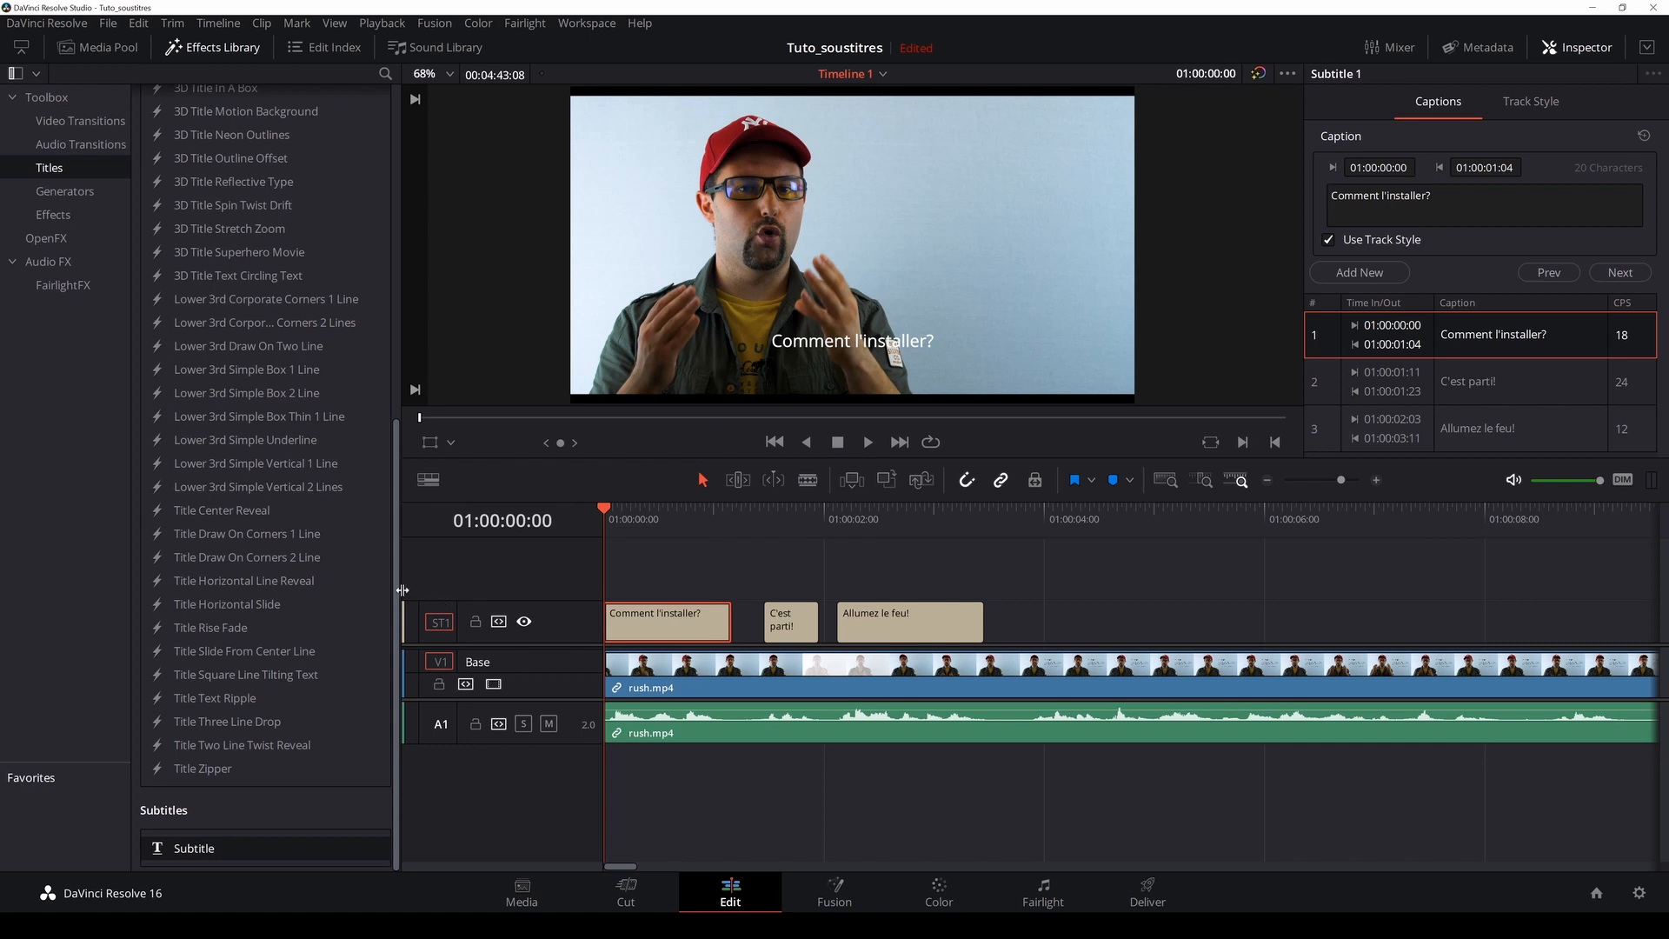
# Step: Rename the existing subtitle track as FR
pyautogui.keyDown('shift'); pyautogui.click(957, 617); pyautogui.keyUp('shift')
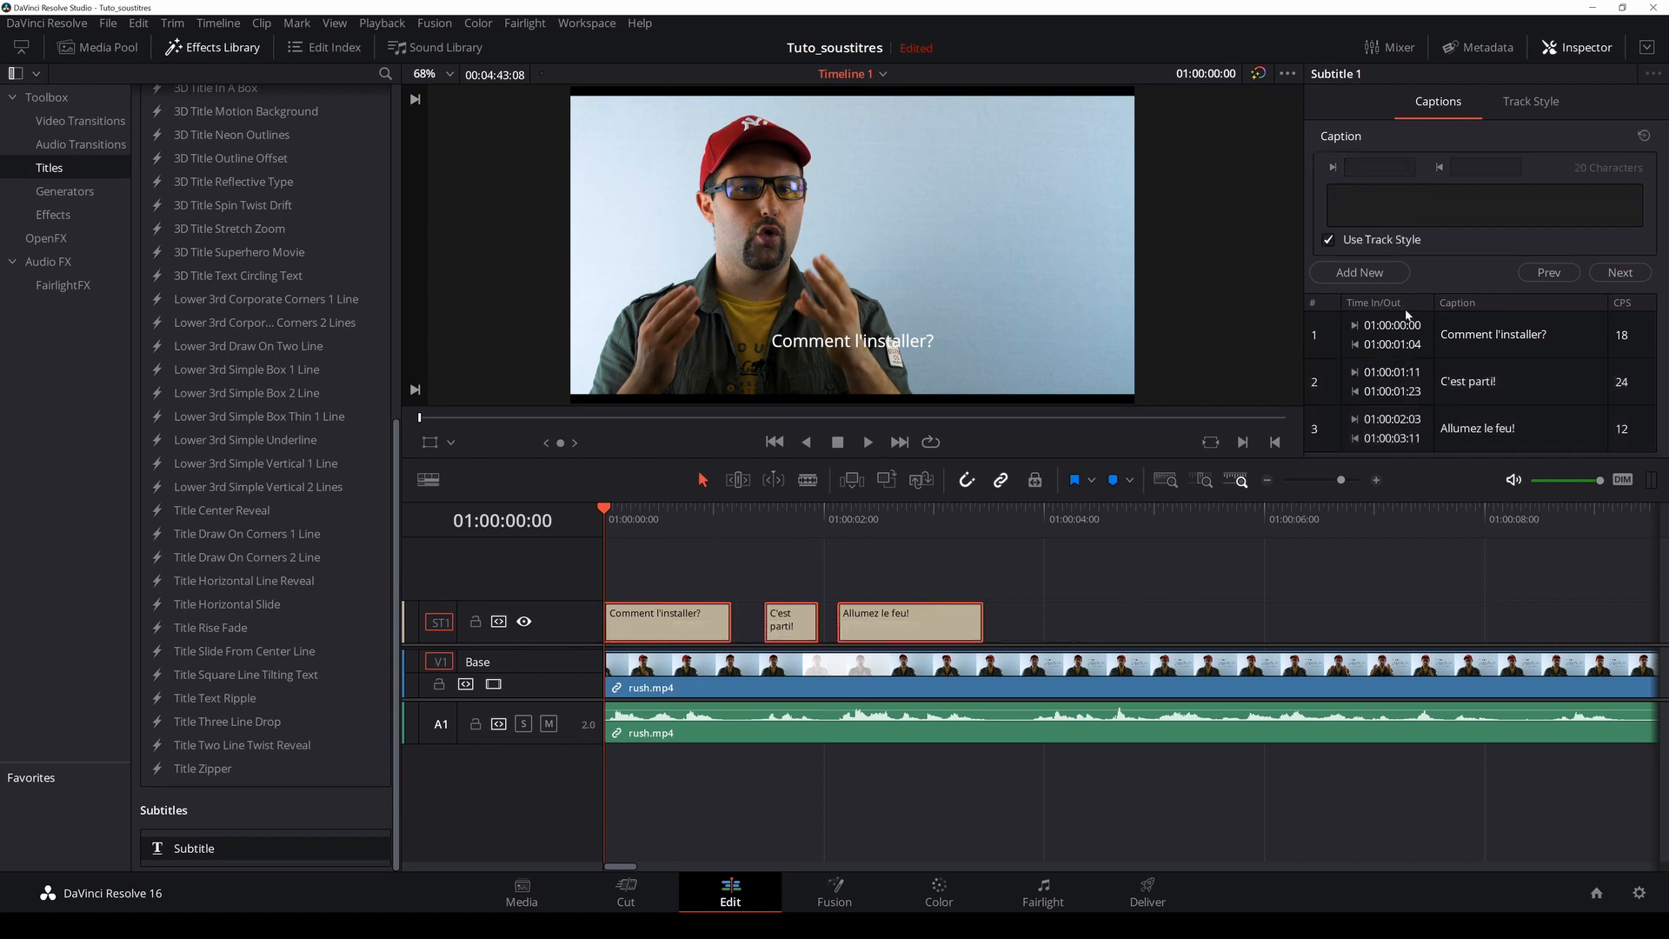
pyautogui.click(1075, 622)
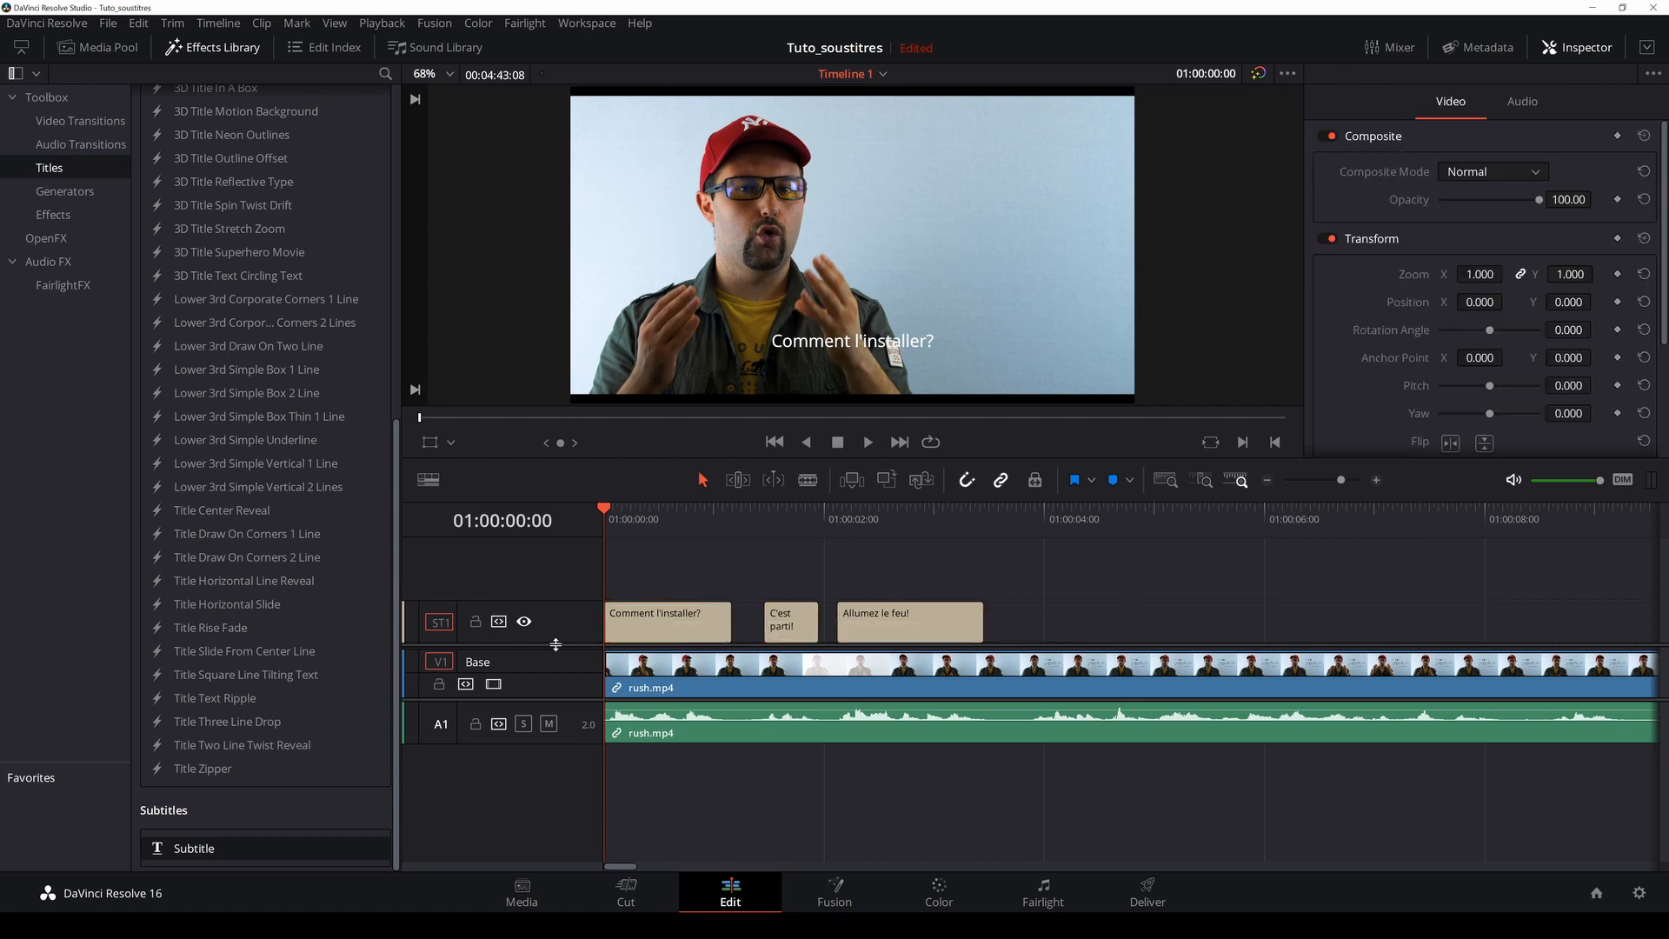
pyautogui.moveTo(509, 602); pyautogui.dragTo(503, 592)
pyautogui.doubleClick(499, 607)
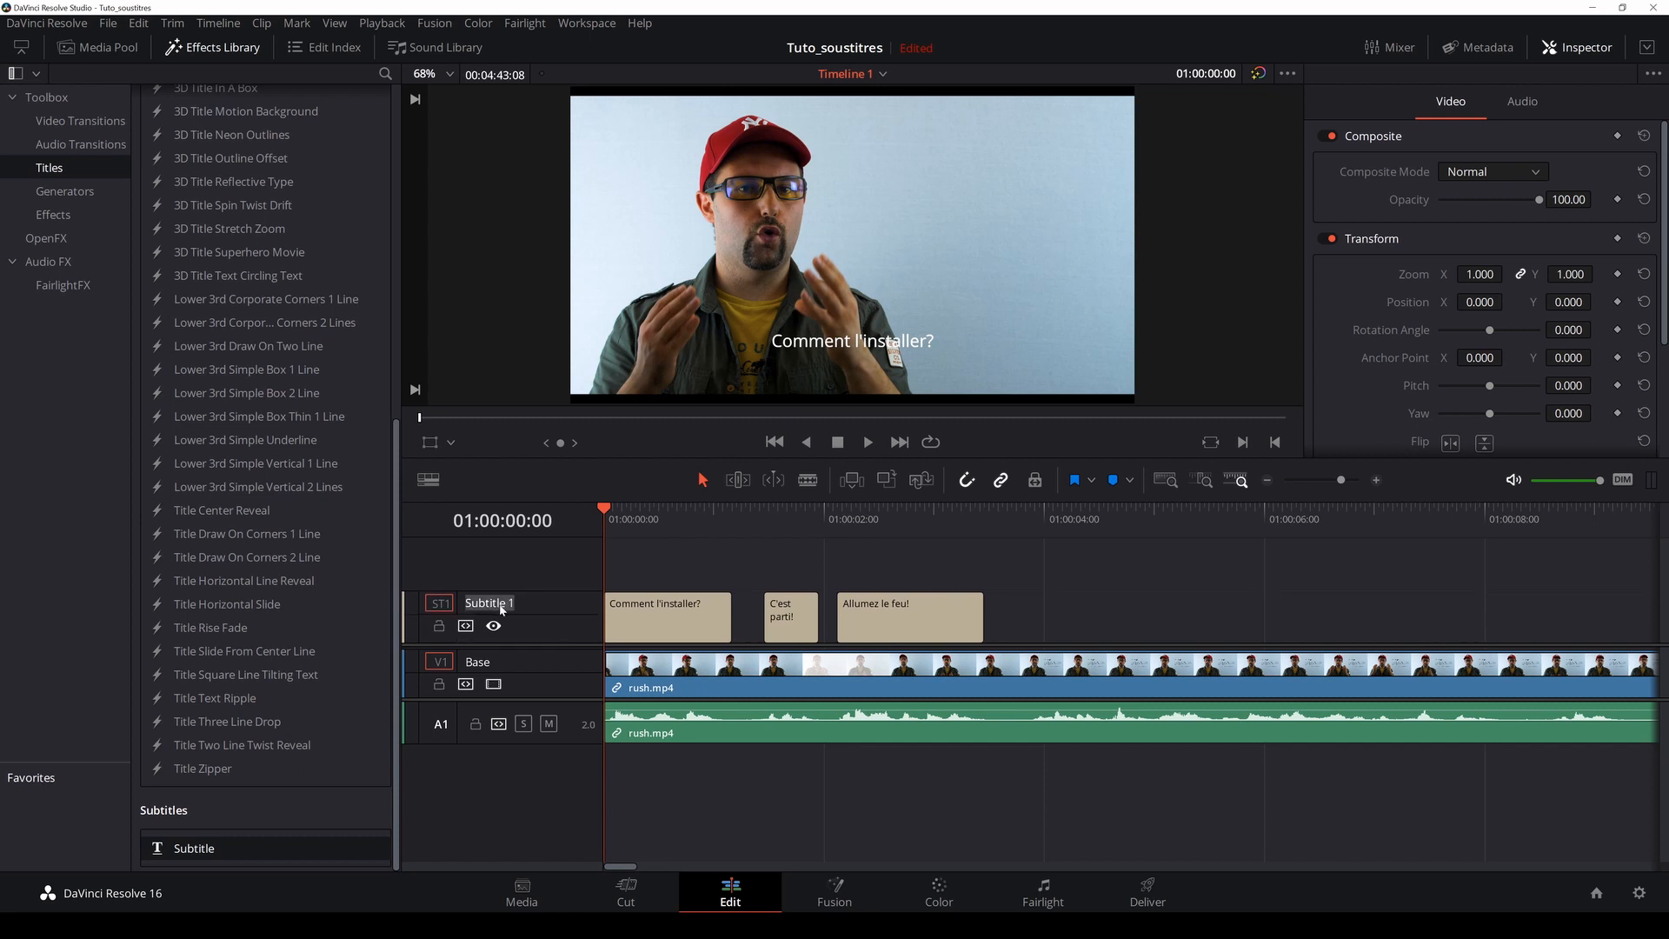
pyautogui.write('FR')
pyautogui.press('Return')
# Step: Add a second subtitle track and name it EN
pyautogui.rightClick(521, 576)
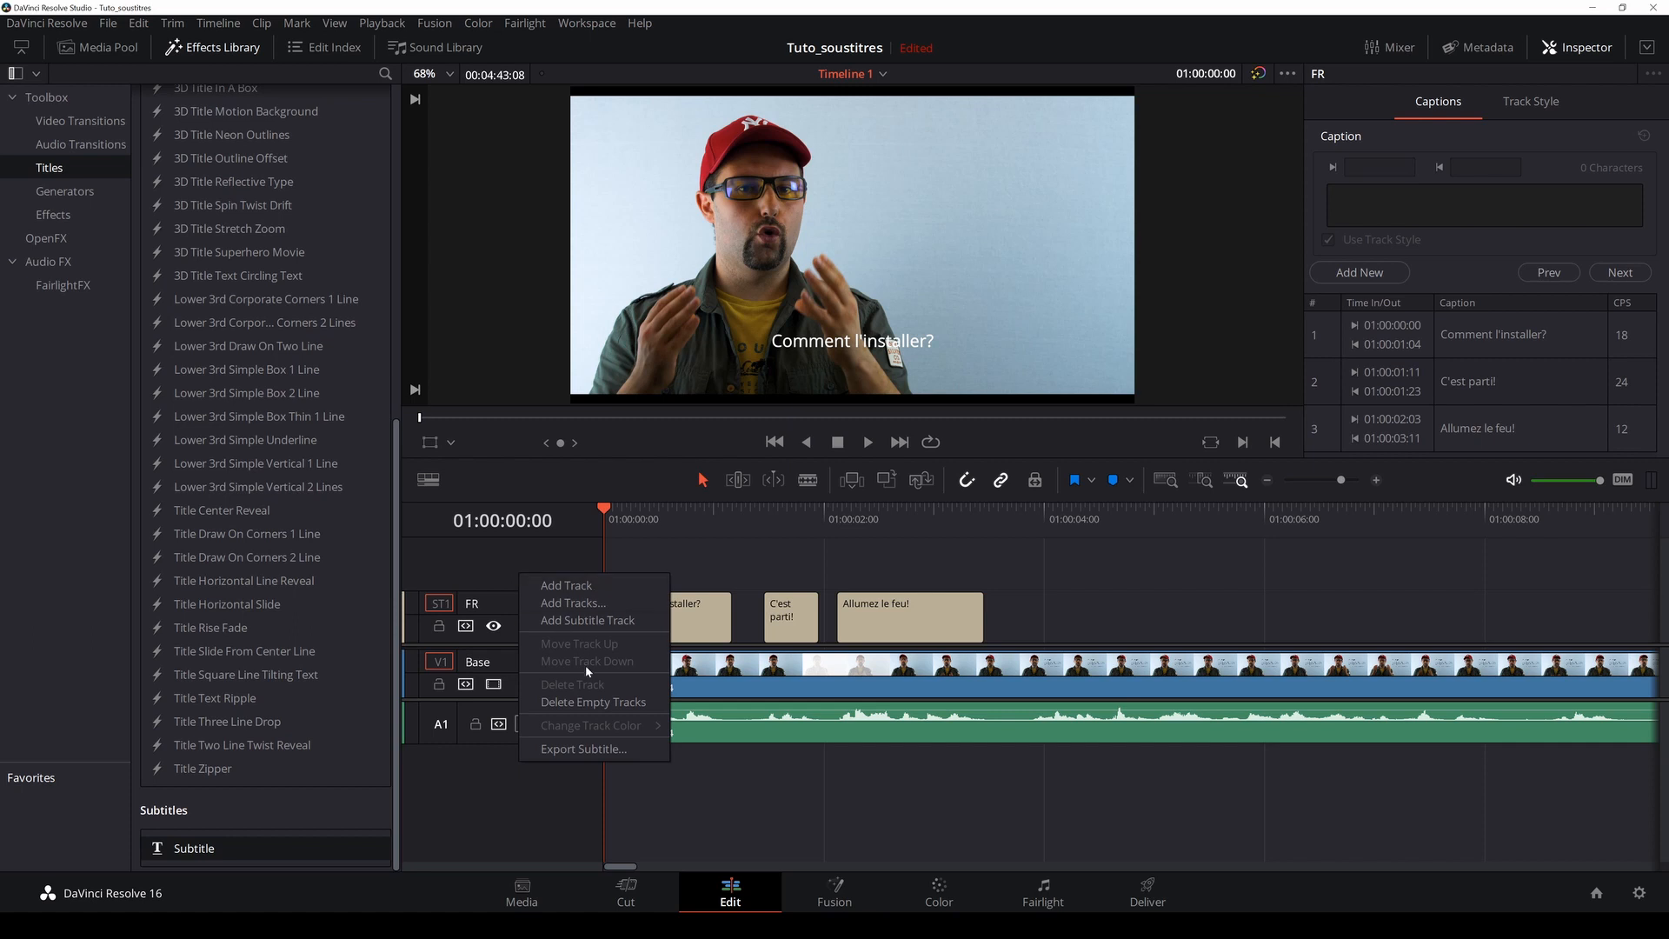
pyautogui.click(590, 622)
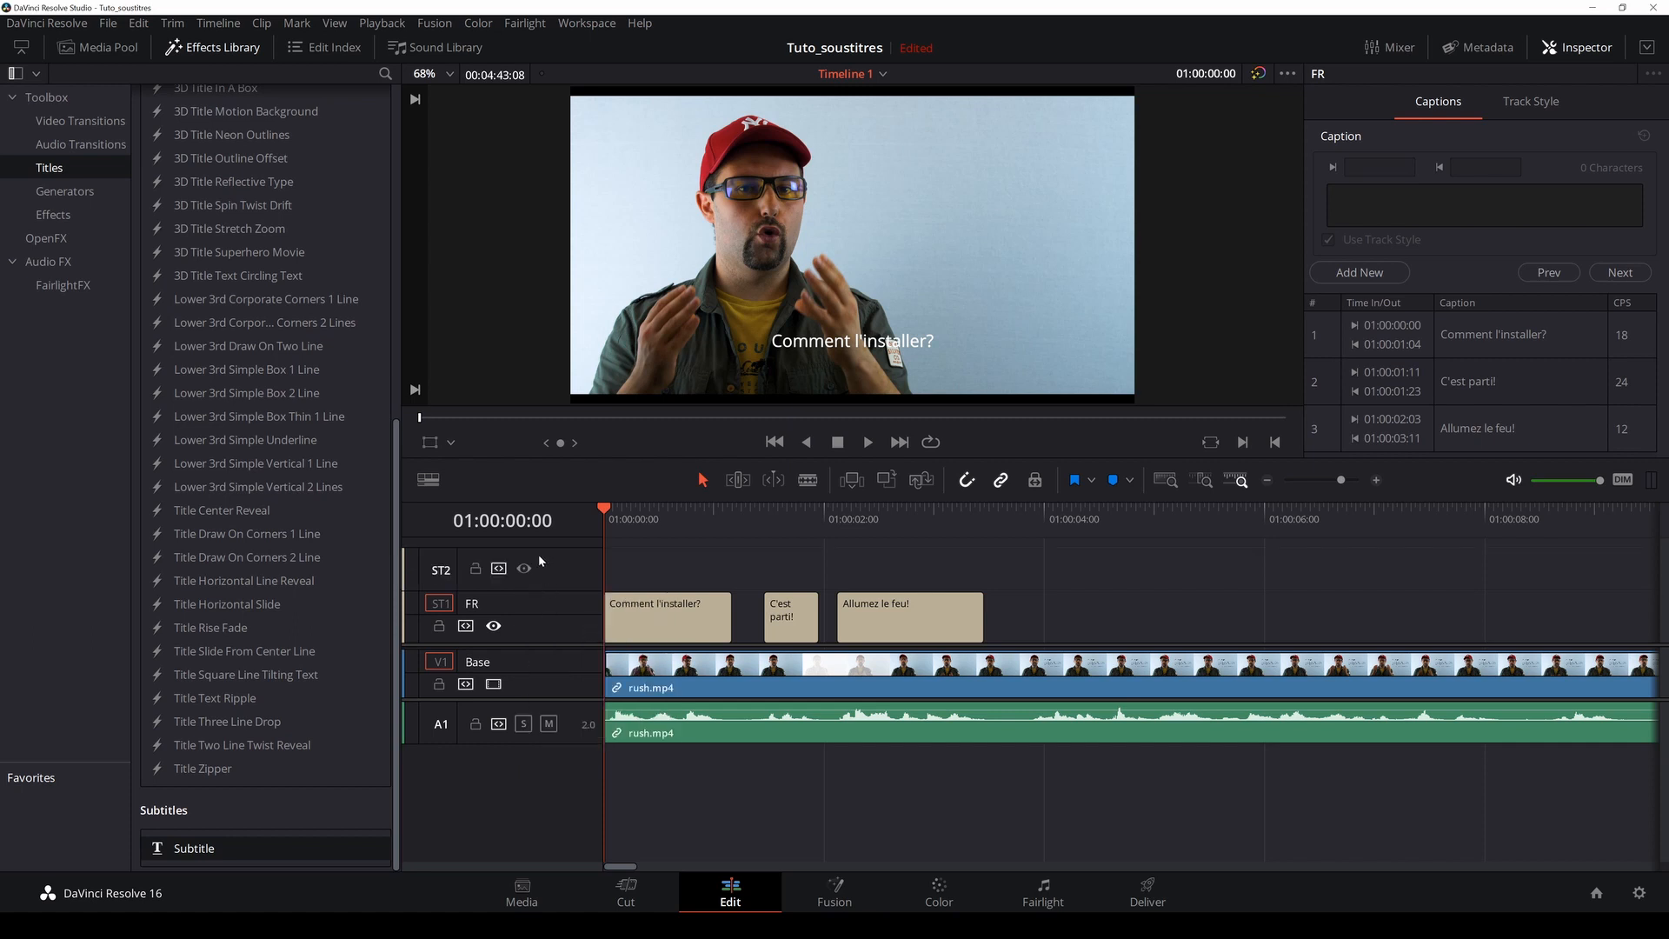
pyautogui.doubleClick(513, 556)
pyautogui.write('EN')
pyautogui.click(782, 553)
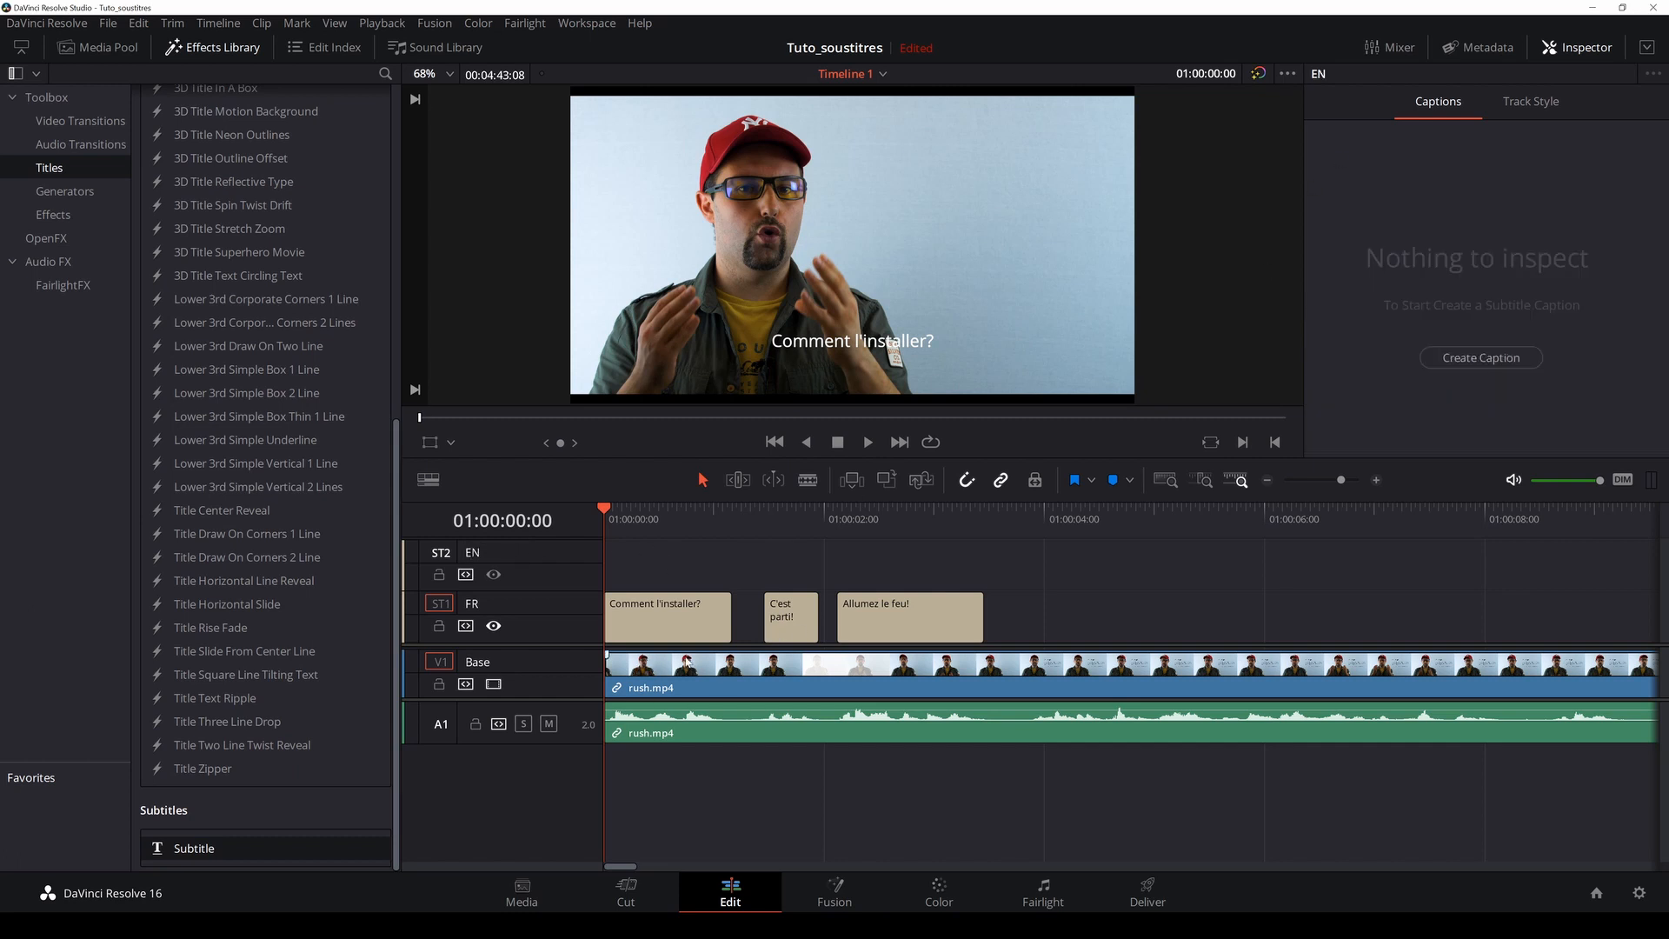
# Step: Set the font of the FR subtitle track's style to Arial
pyautogui.click(683, 624)
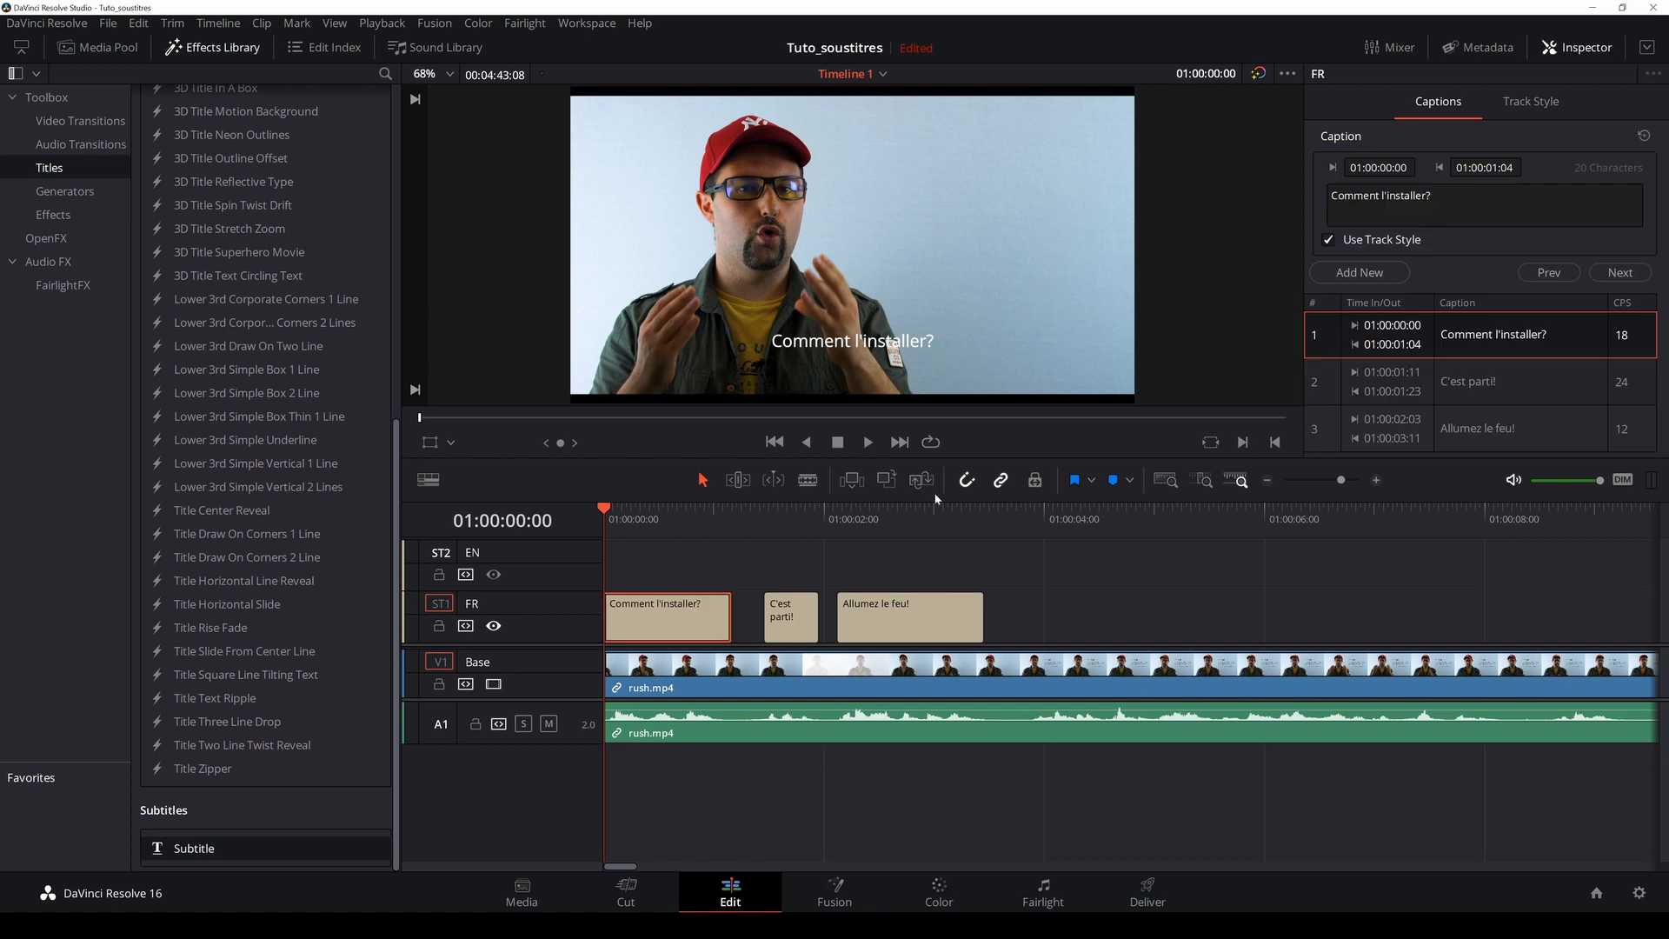
pyautogui.click(1530, 102)
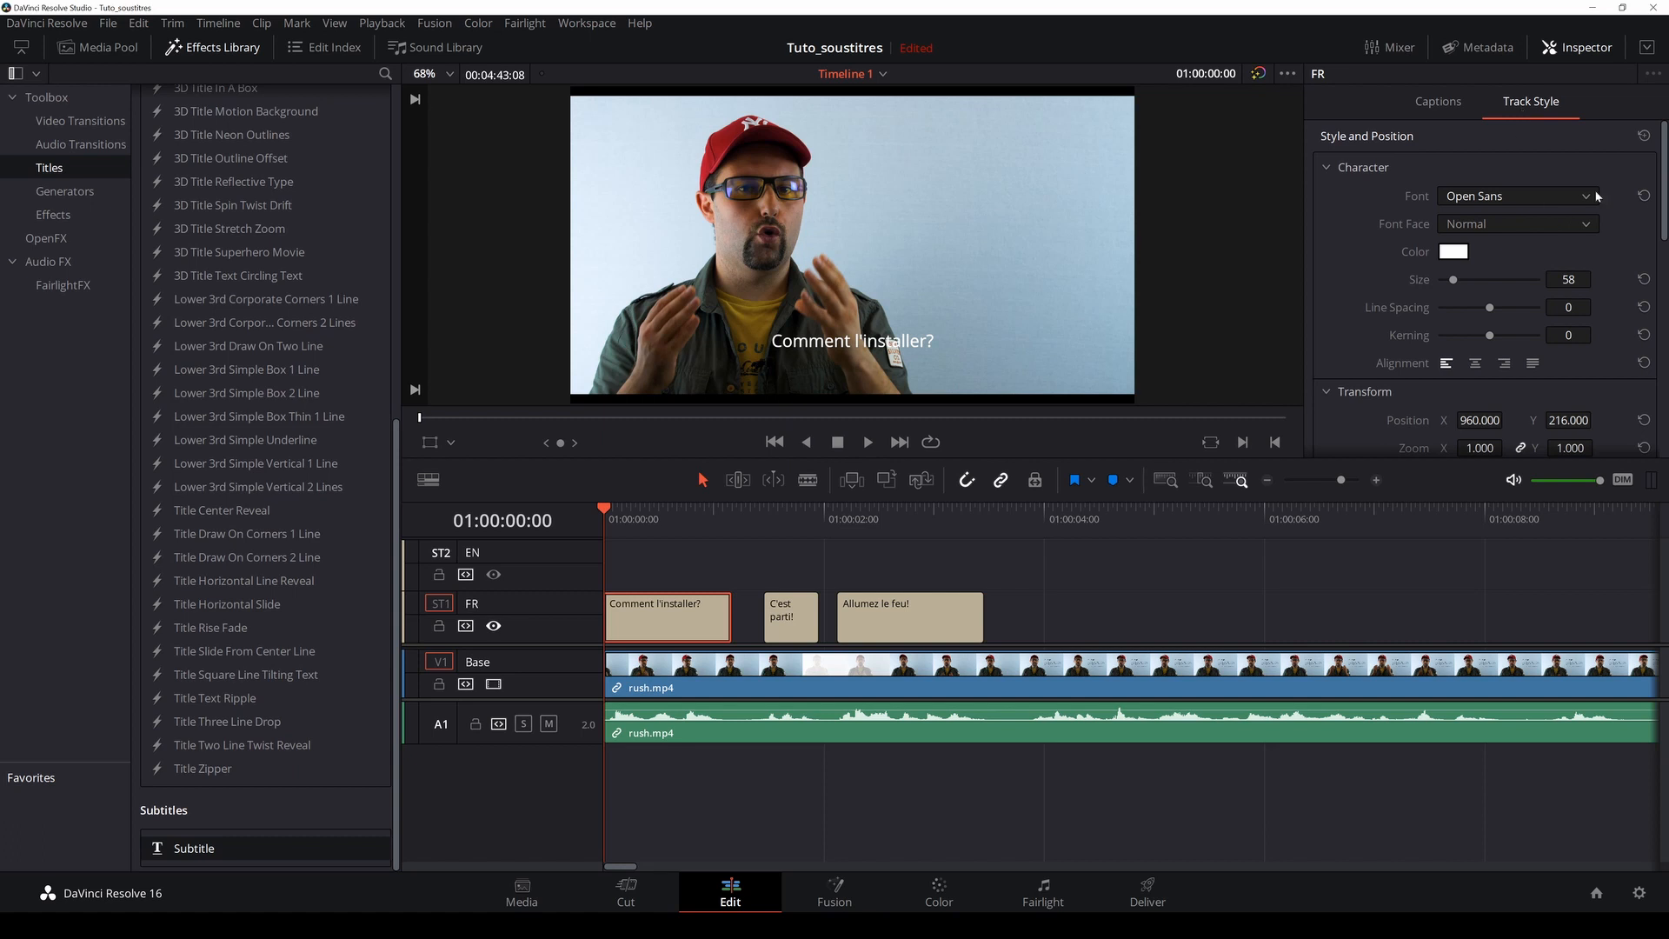
pyautogui.click(1419, 104)
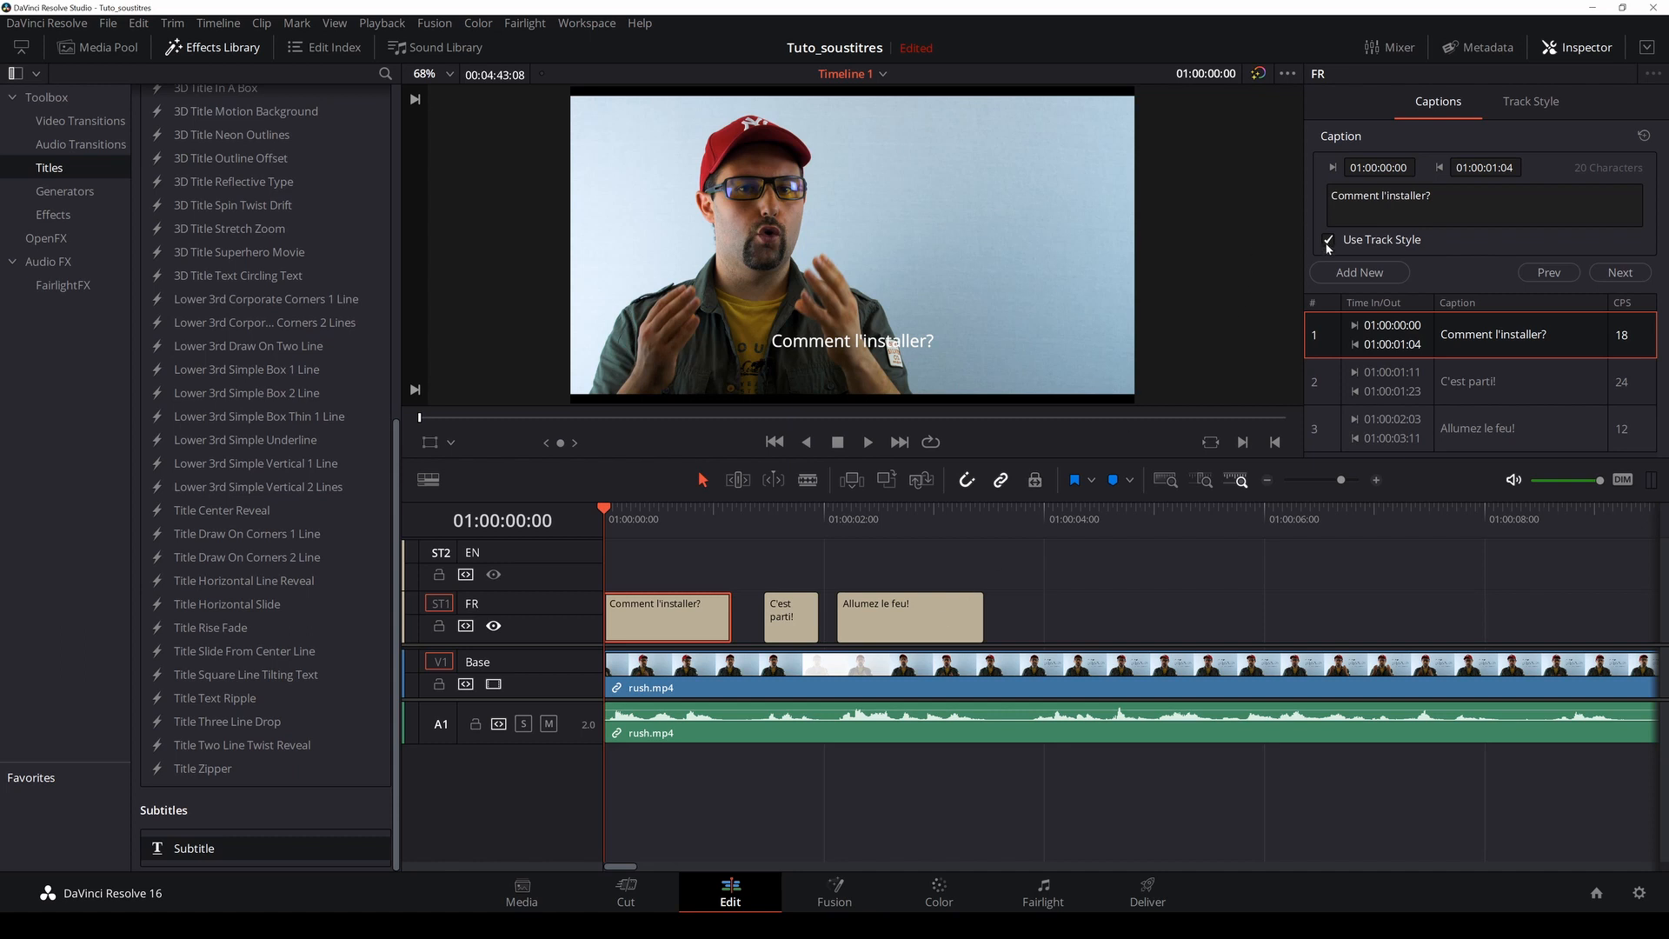
pyautogui.click(1529, 102)
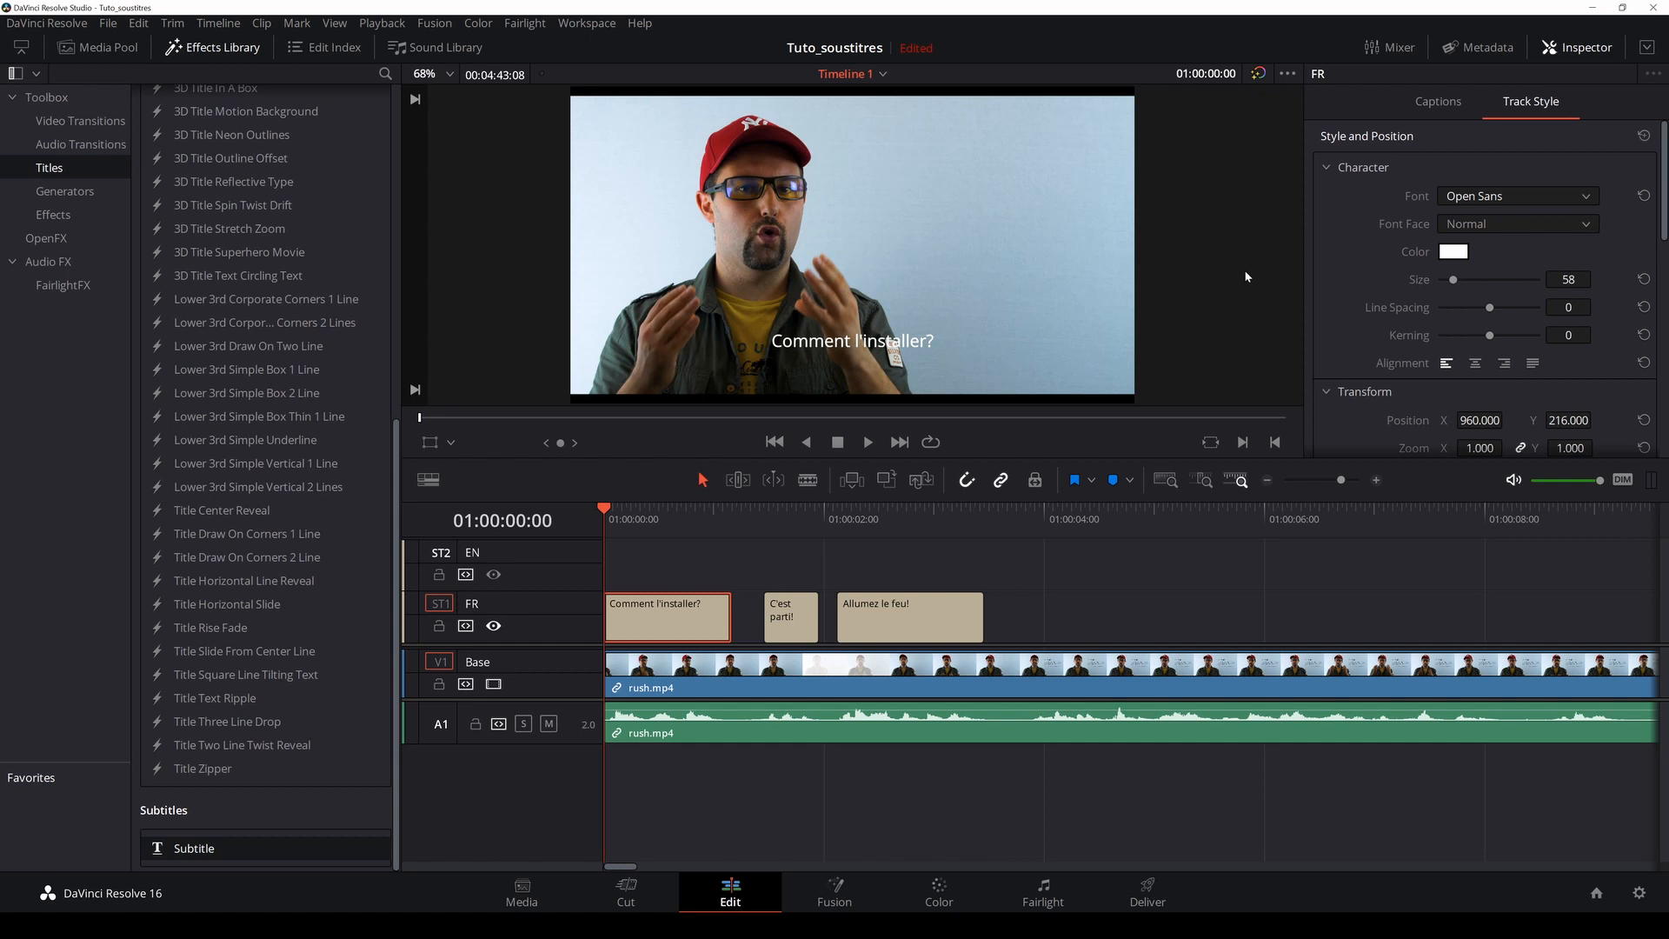
pyautogui.click(1507, 197)
pyautogui.scroll(3, 1634, 678)
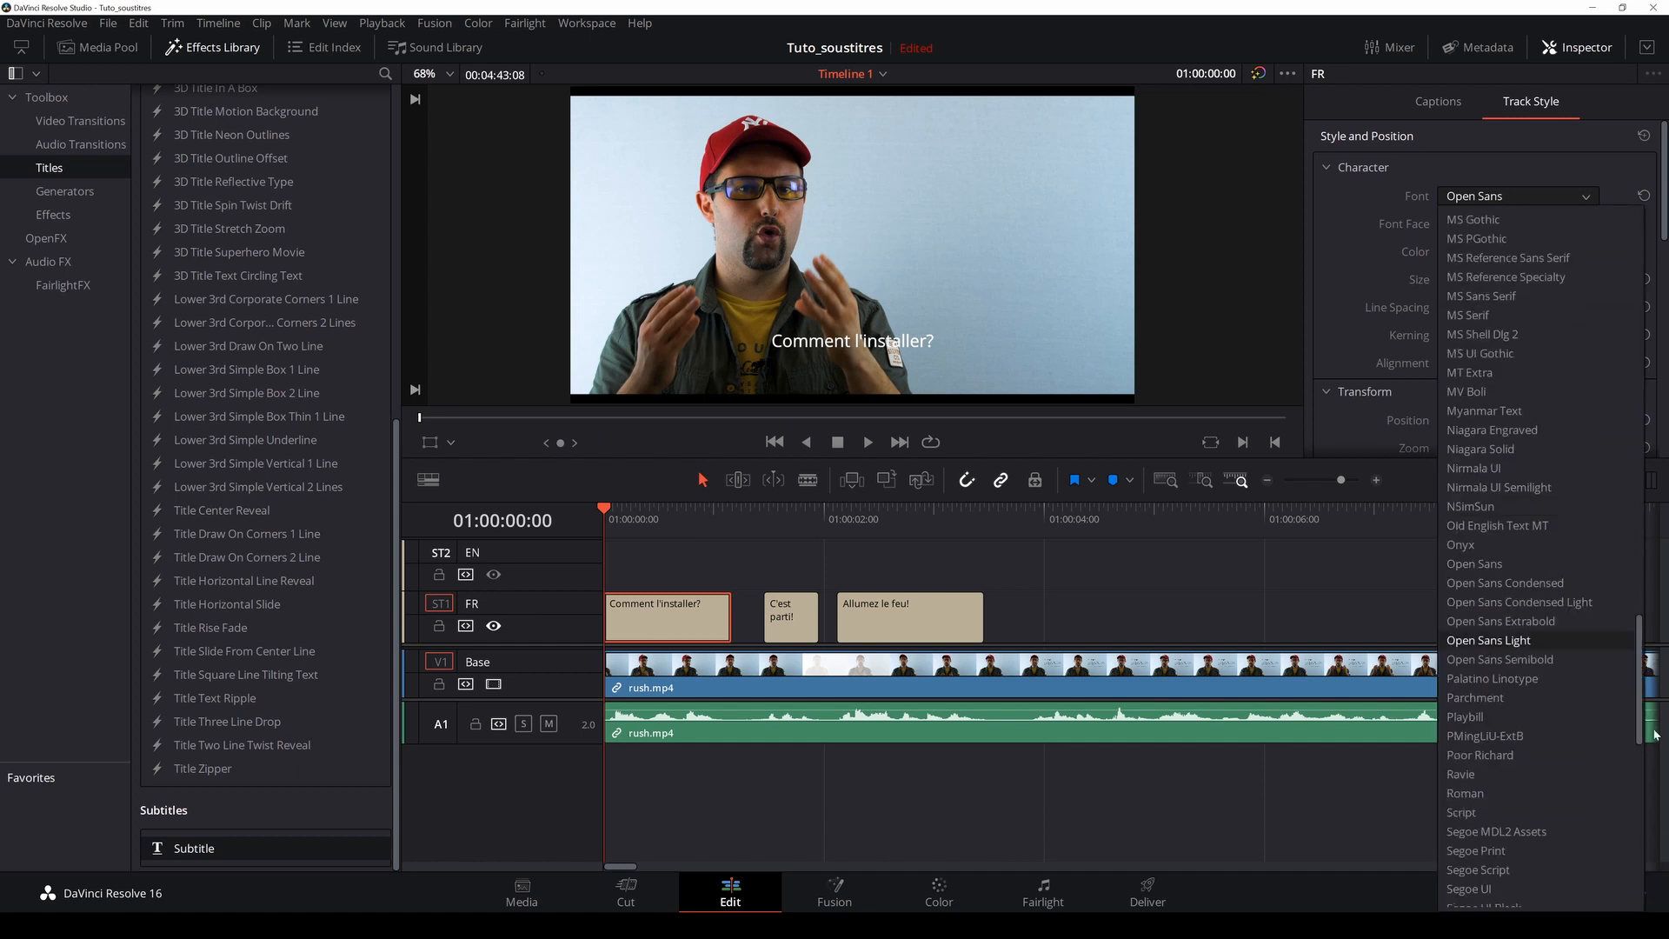
pyautogui.moveTo(1638, 699); pyautogui.dragTo(1643, 271)
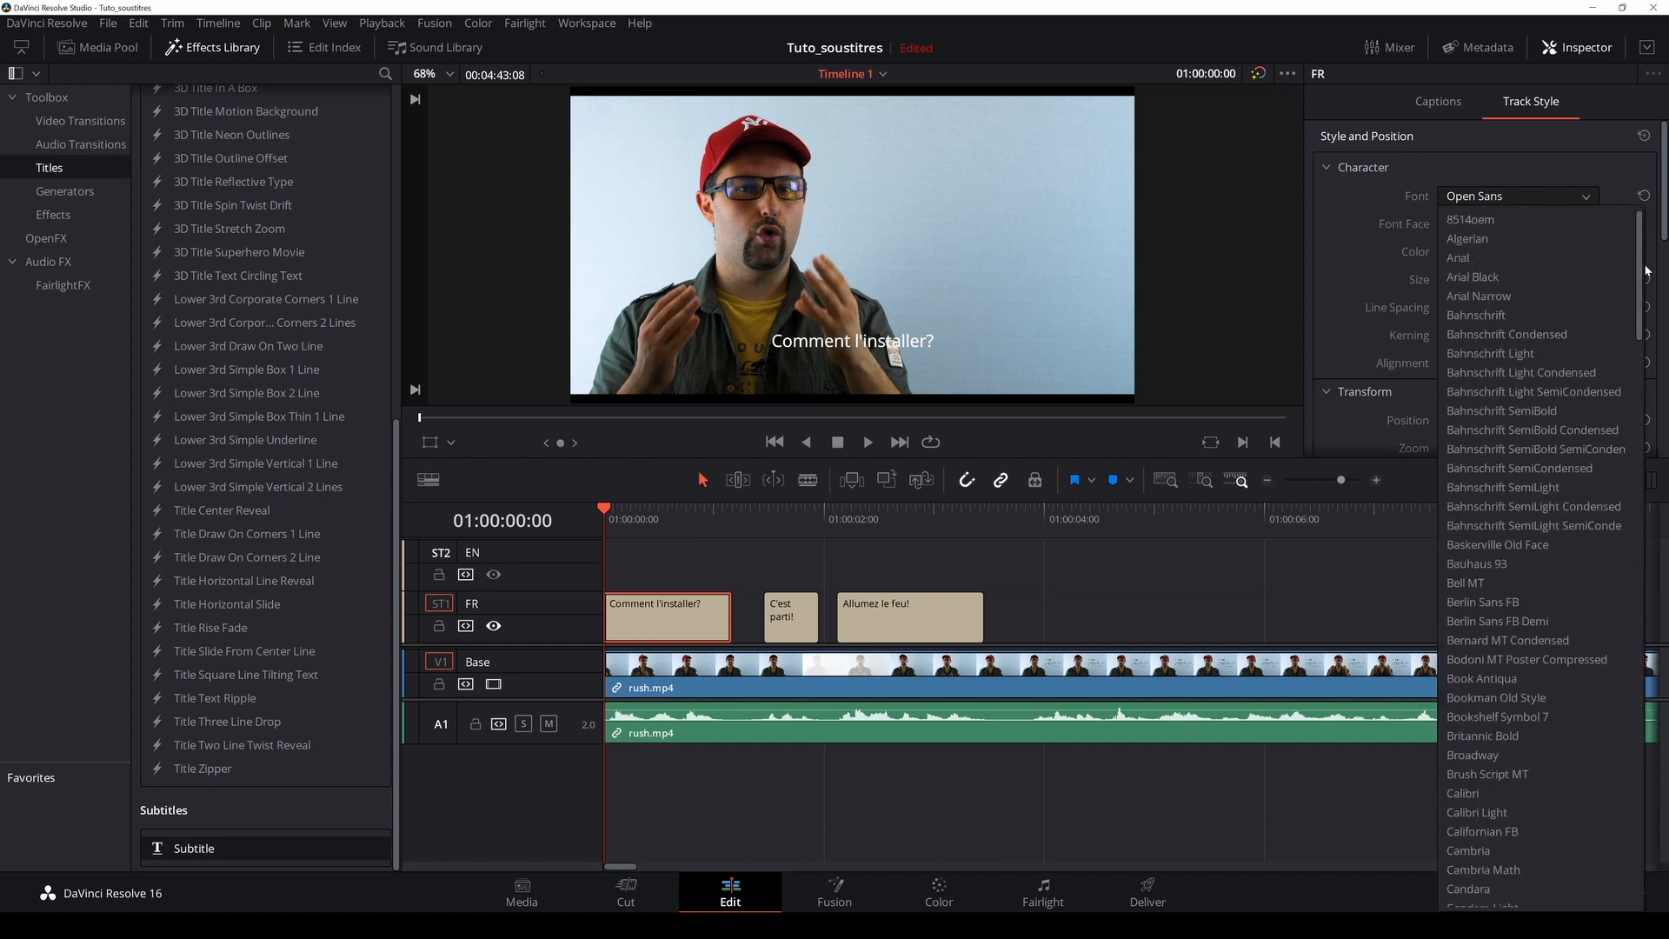
pyautogui.click(1541, 259)
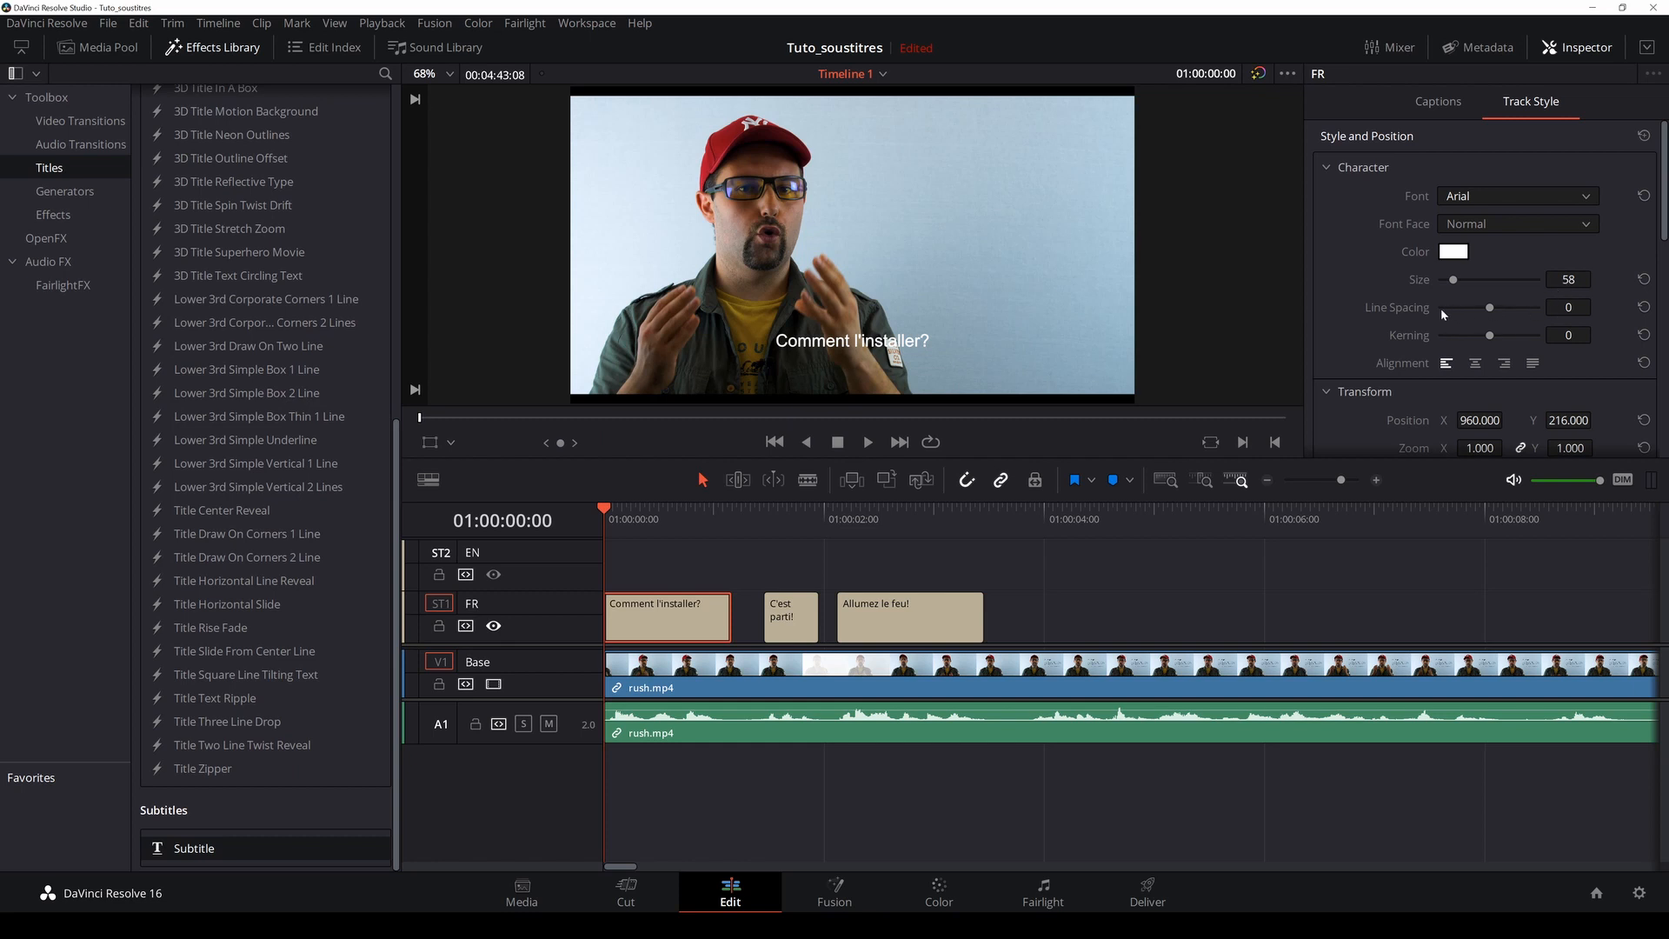
# Step: Turn the first FR caption into a two-line dialogue reading "- Comment l'installer?" and "- Quoi?", previewed at 01:00:00:11
pyautogui.click(654, 521)
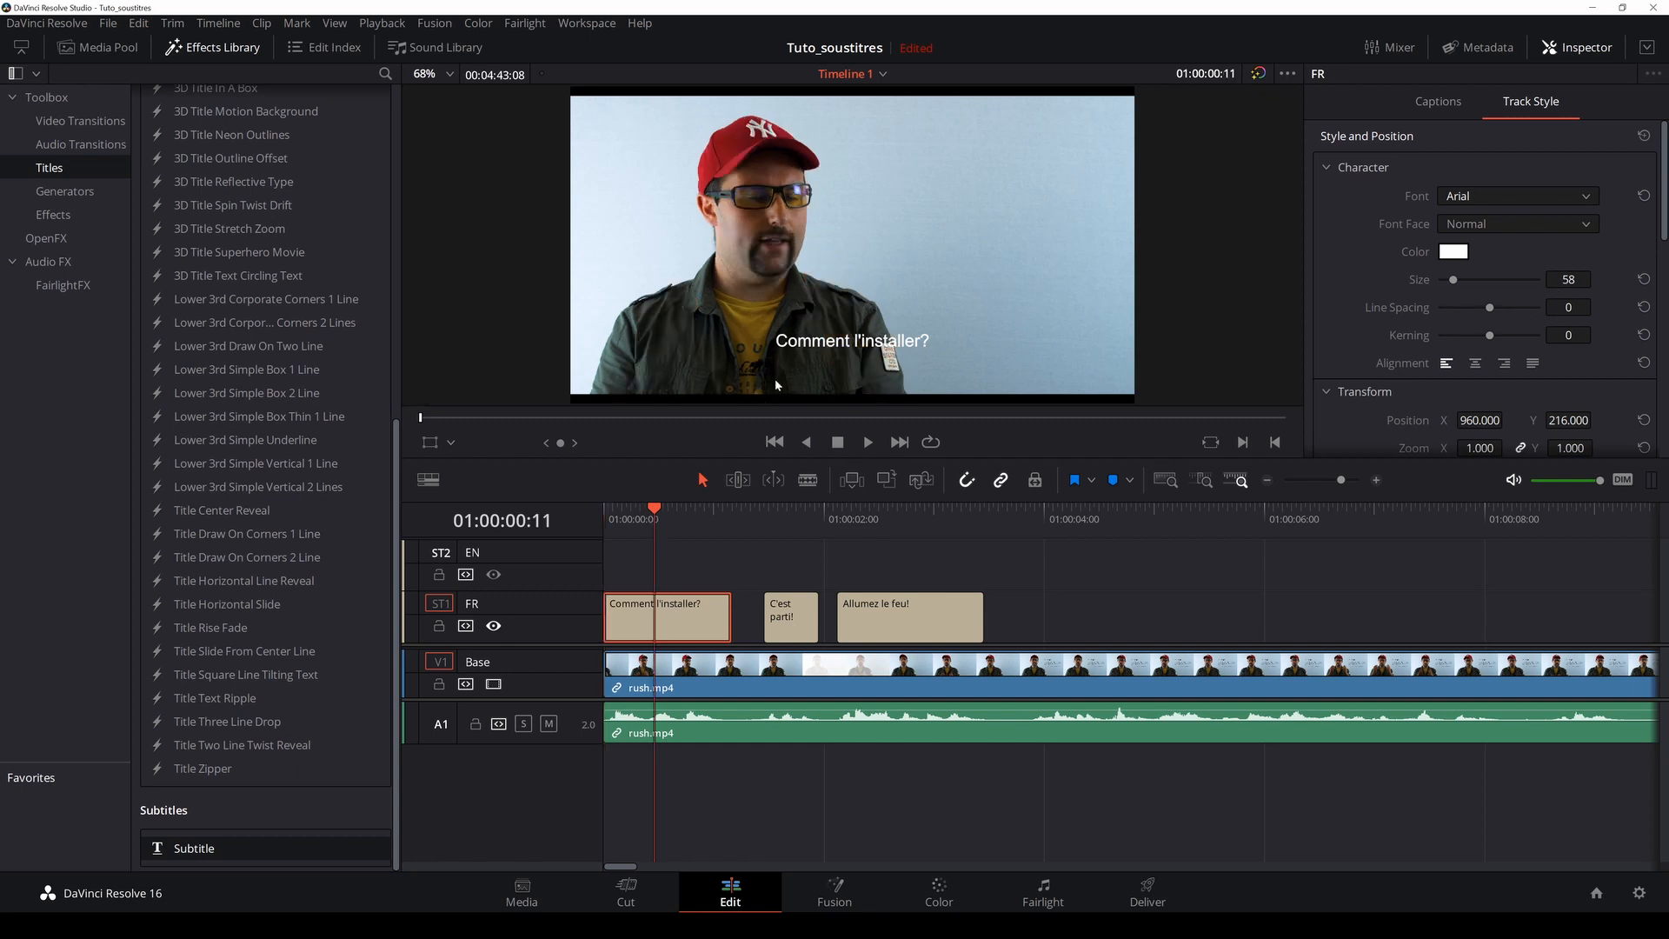
pyautogui.click(1437, 102)
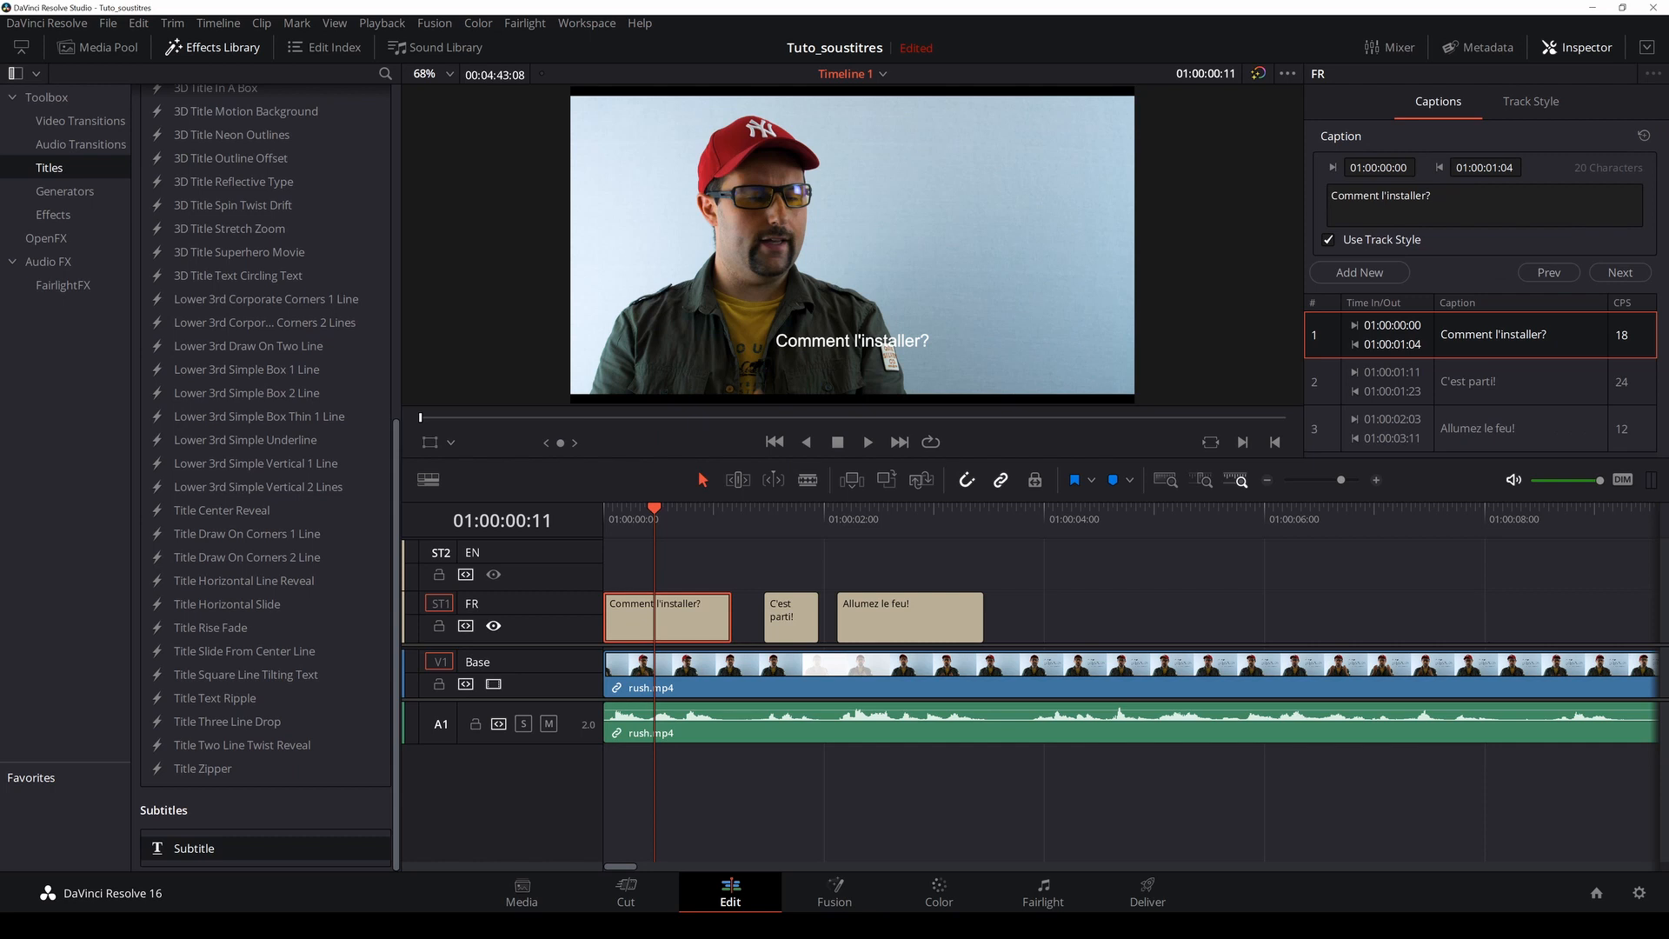
pyautogui.click(1331, 196)
pyautogui.write('-')
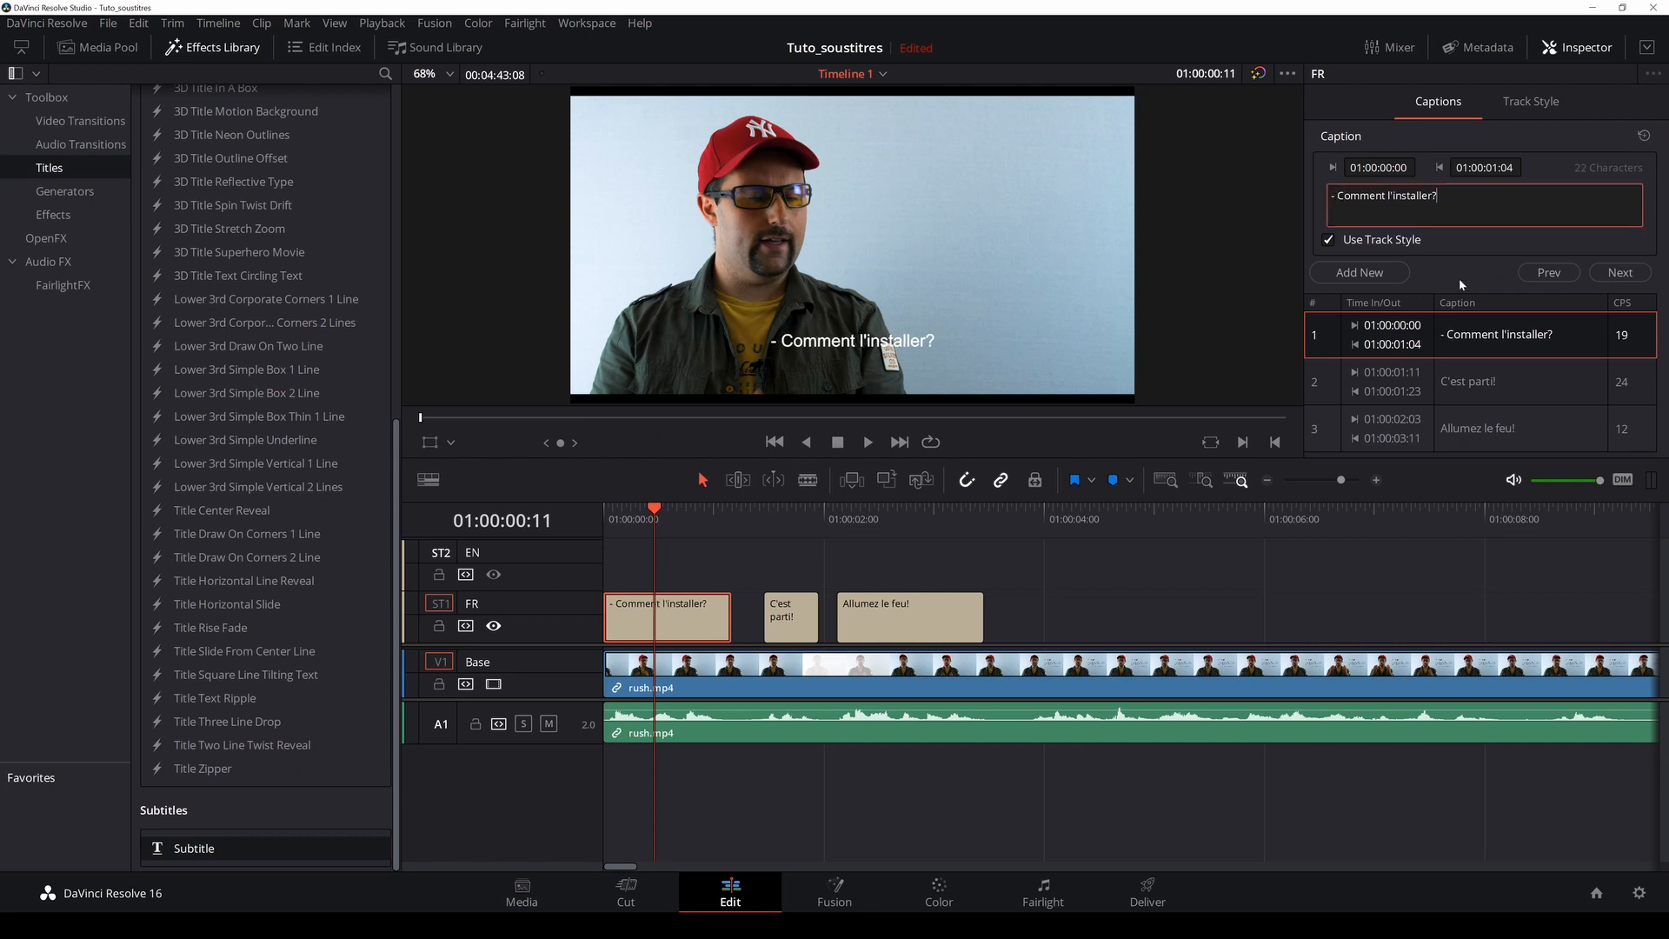
pyautogui.press('Return')
pyautogui.write('- ')
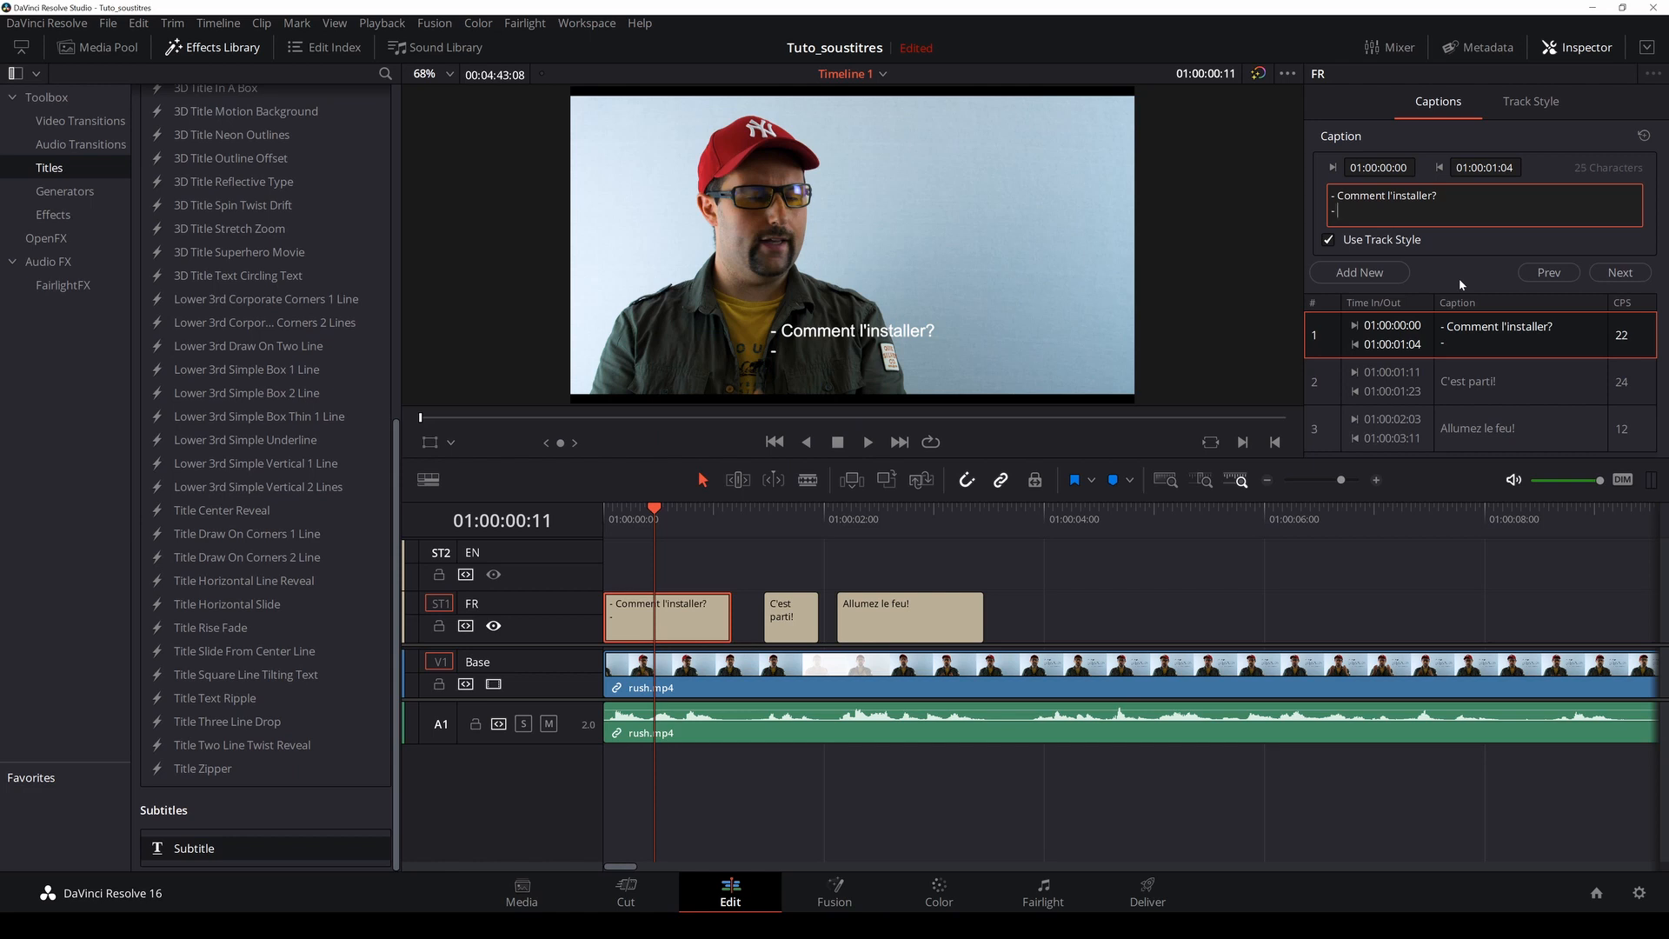
pyautogui.write('Quoi?')
# Step: Set the FR track style's line spacing to 20 and its vertical position to 133
pyautogui.click(1531, 101)
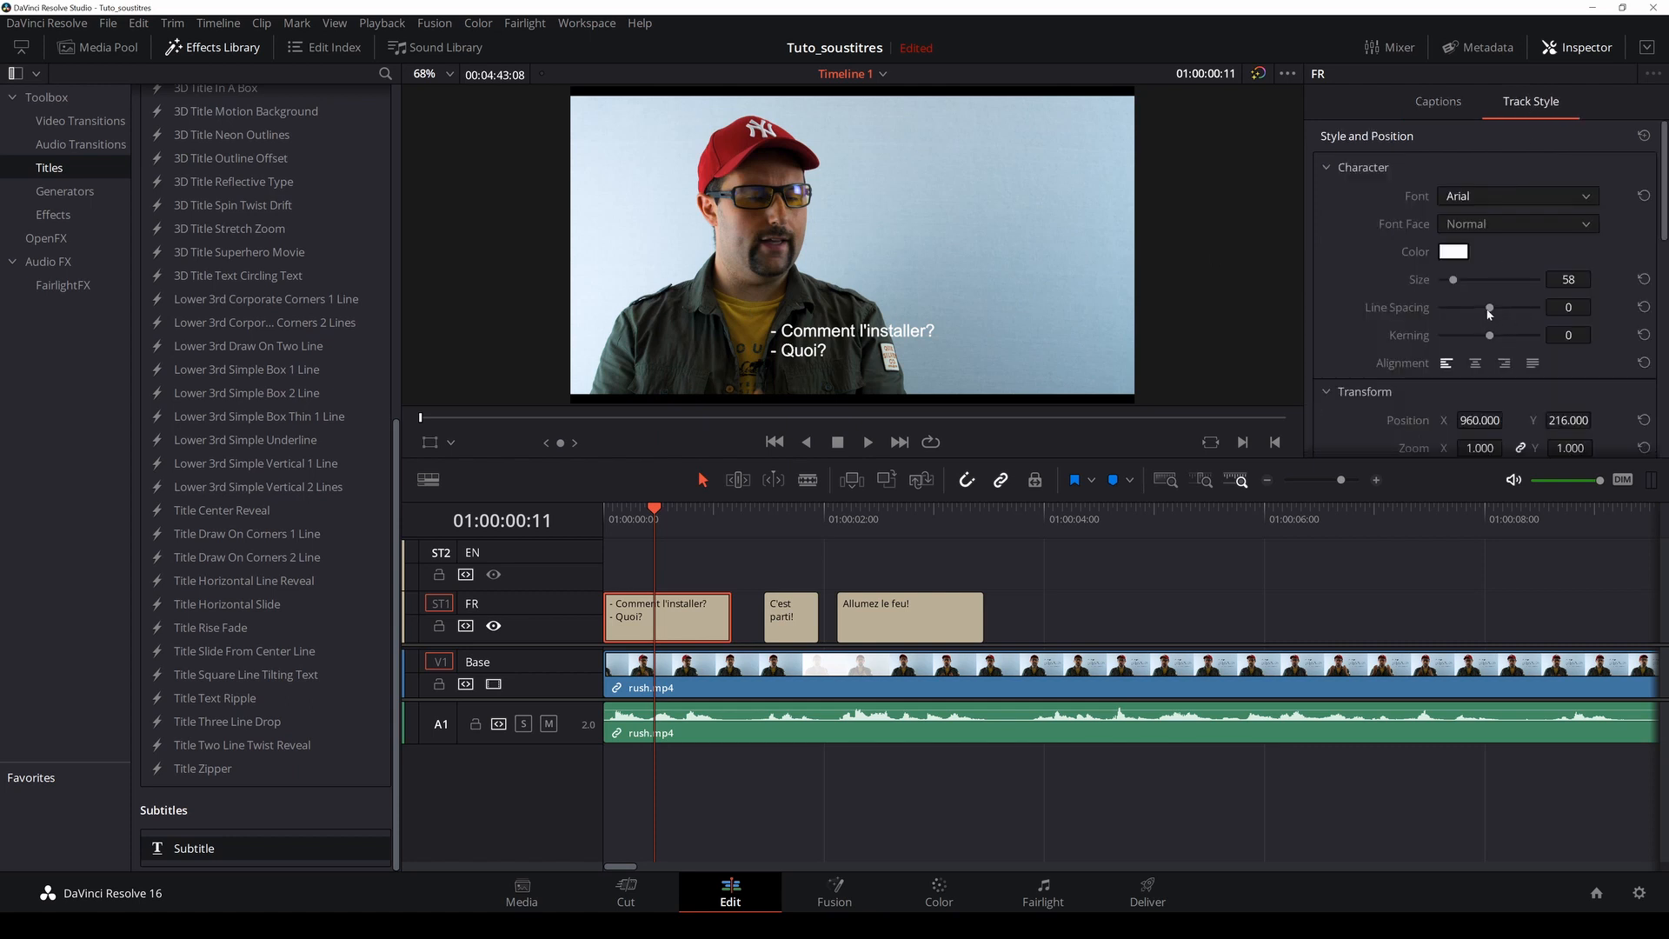
pyautogui.moveTo(1490, 309); pyautogui.dragTo(1500, 313)
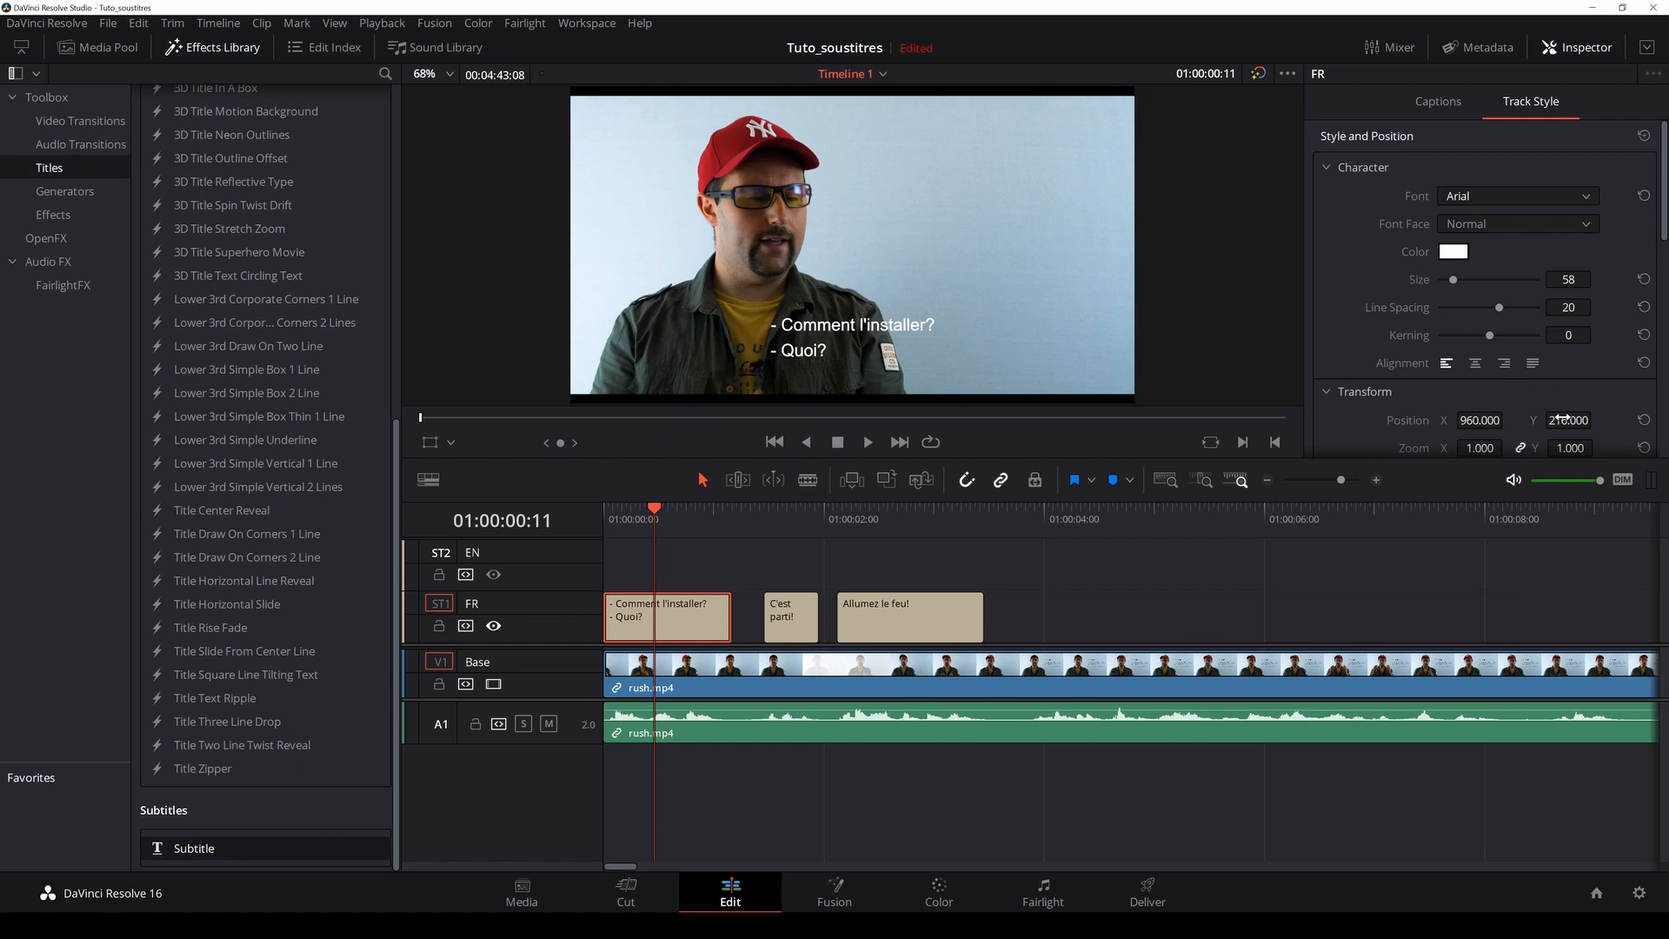
pyautogui.moveTo(1569, 420); pyautogui.dragTo(1469, 419)
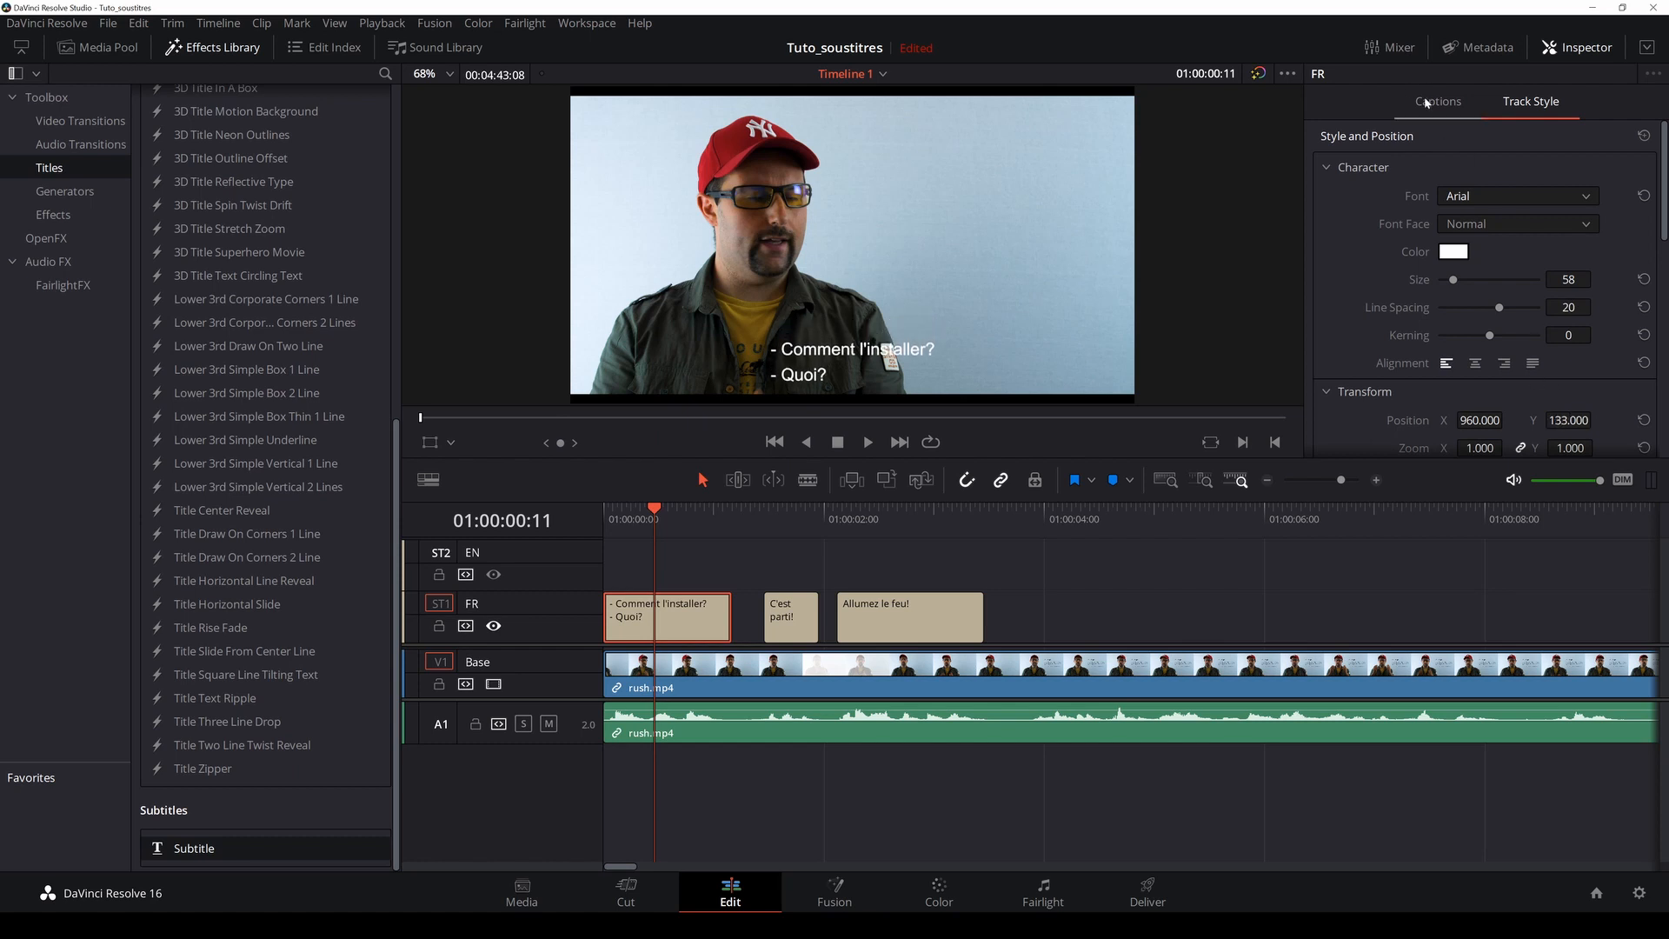
# Step: Remove the second line and the leading dash from the first FR caption, leaving "Comment l'installer?"
pyautogui.click(1425, 103)
pyautogui.moveTo(1369, 209); pyautogui.dragTo(1286, 207)
pyautogui.press('BackSpace')
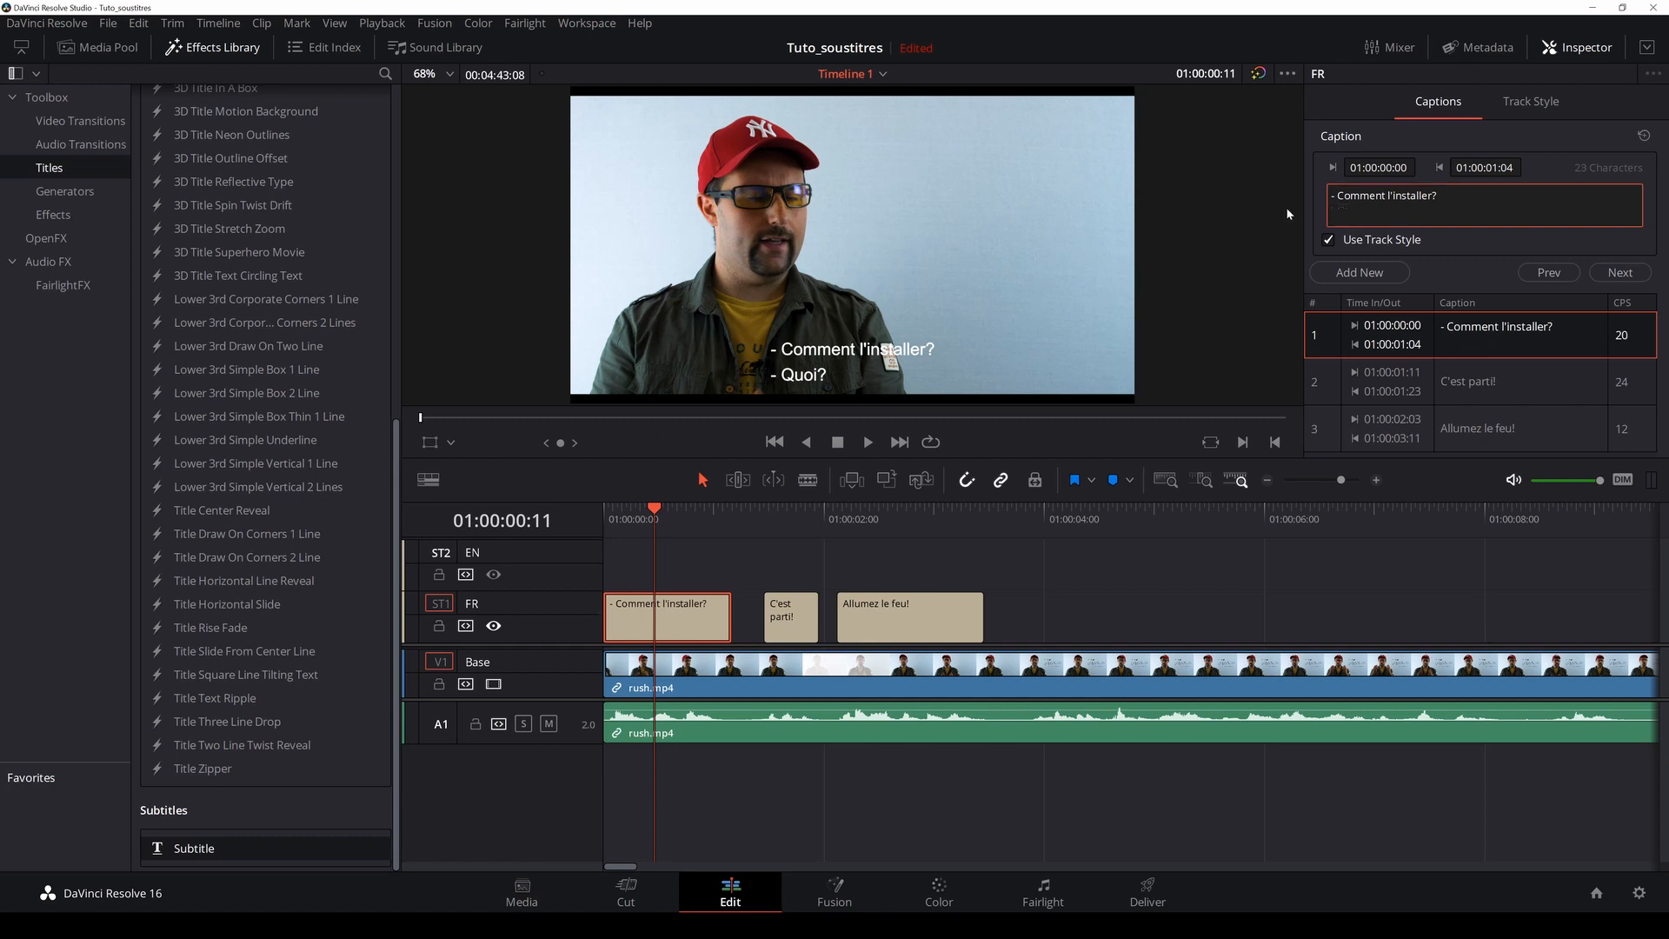
pyautogui.press('BackSpace')
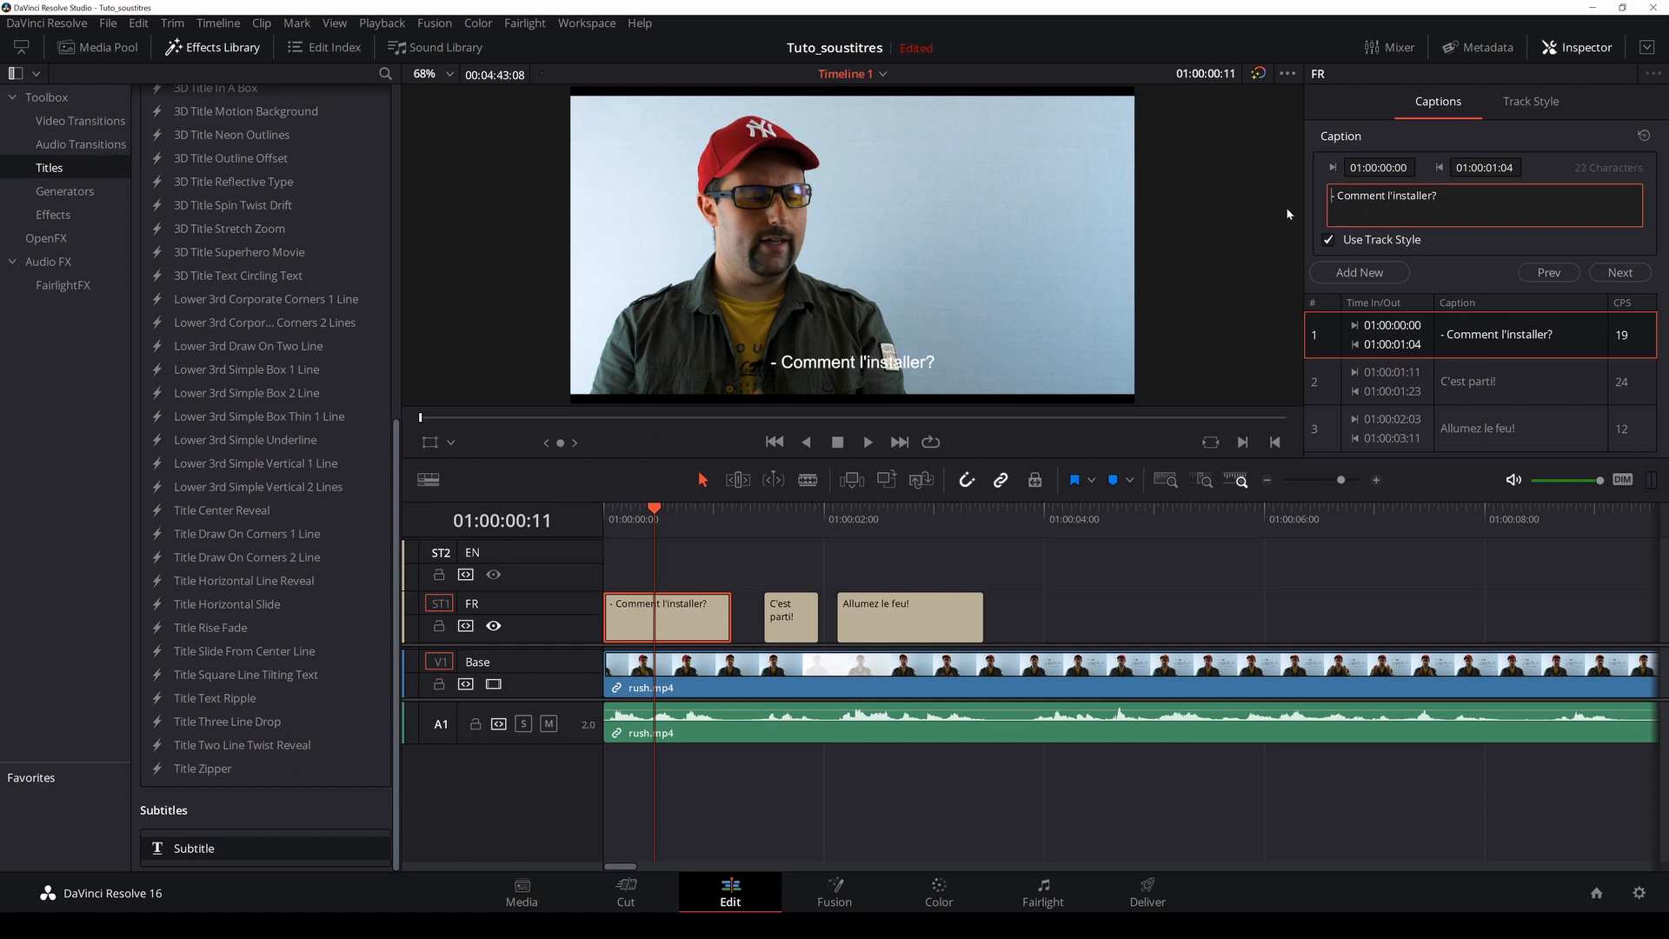
pyautogui.press('BackSpace')
pyautogui.press('BackSpace')
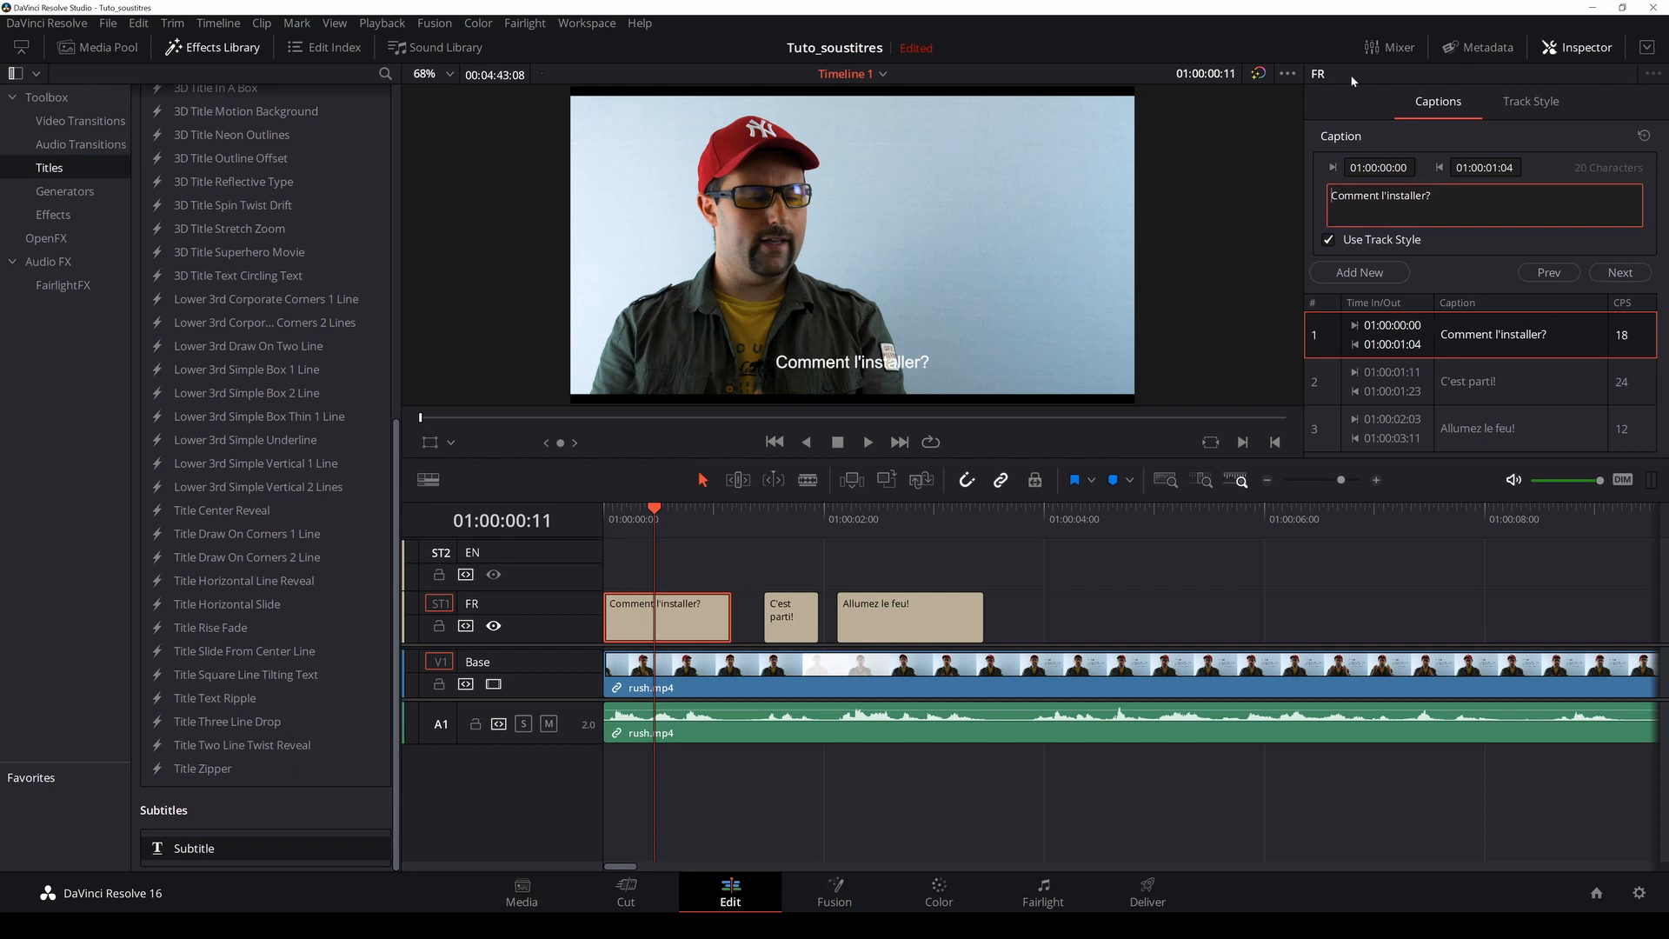
# Step: Review the FR track style's character, transform, drop shadow, stroke and background settings
pyautogui.click(1555, 103)
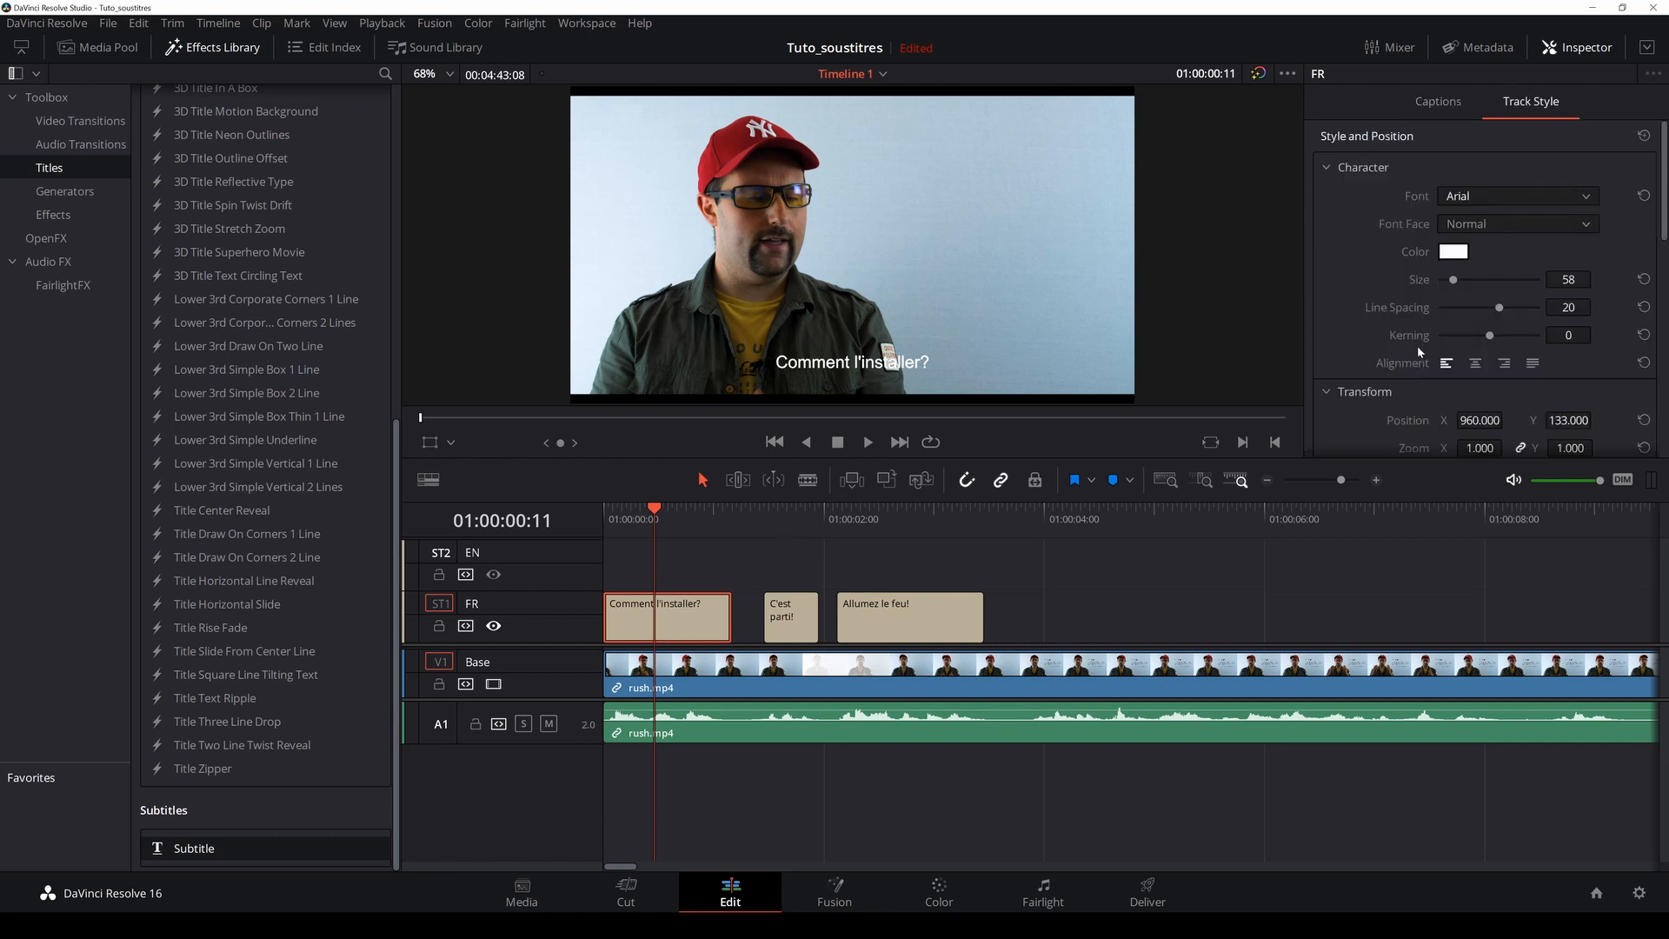
pyautogui.scroll(-3, 1415, 356)
pyautogui.scroll(-1, 1397, 345)
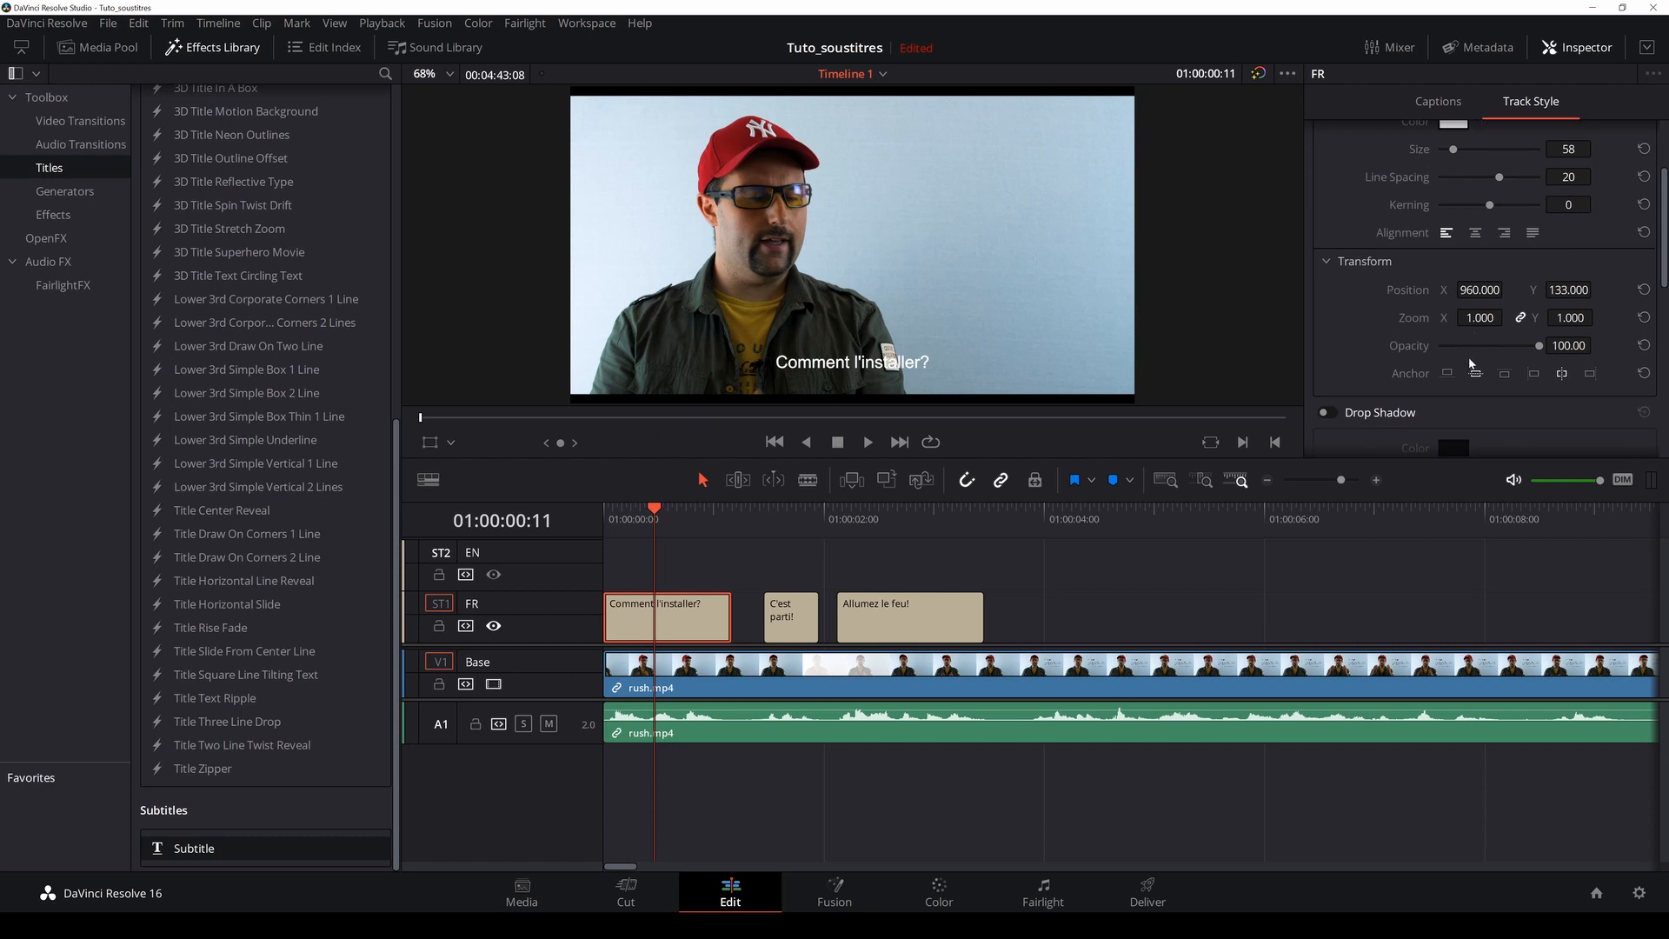
pyautogui.scroll(-3, 1428, 381)
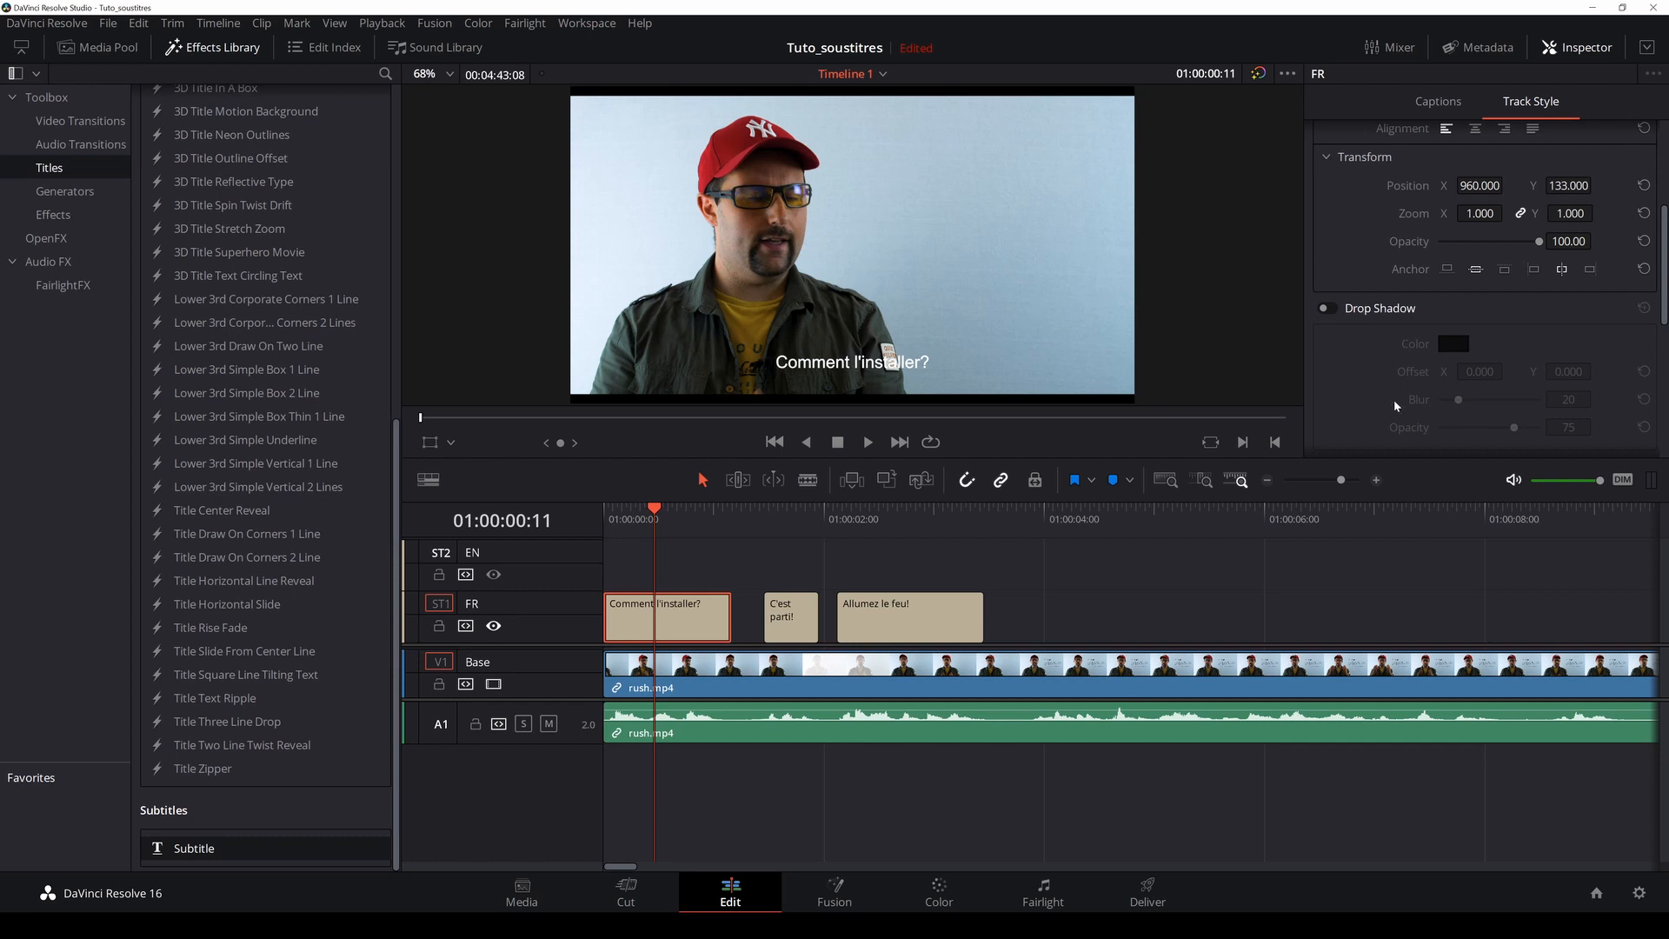
pyautogui.scroll(-4, 1394, 400)
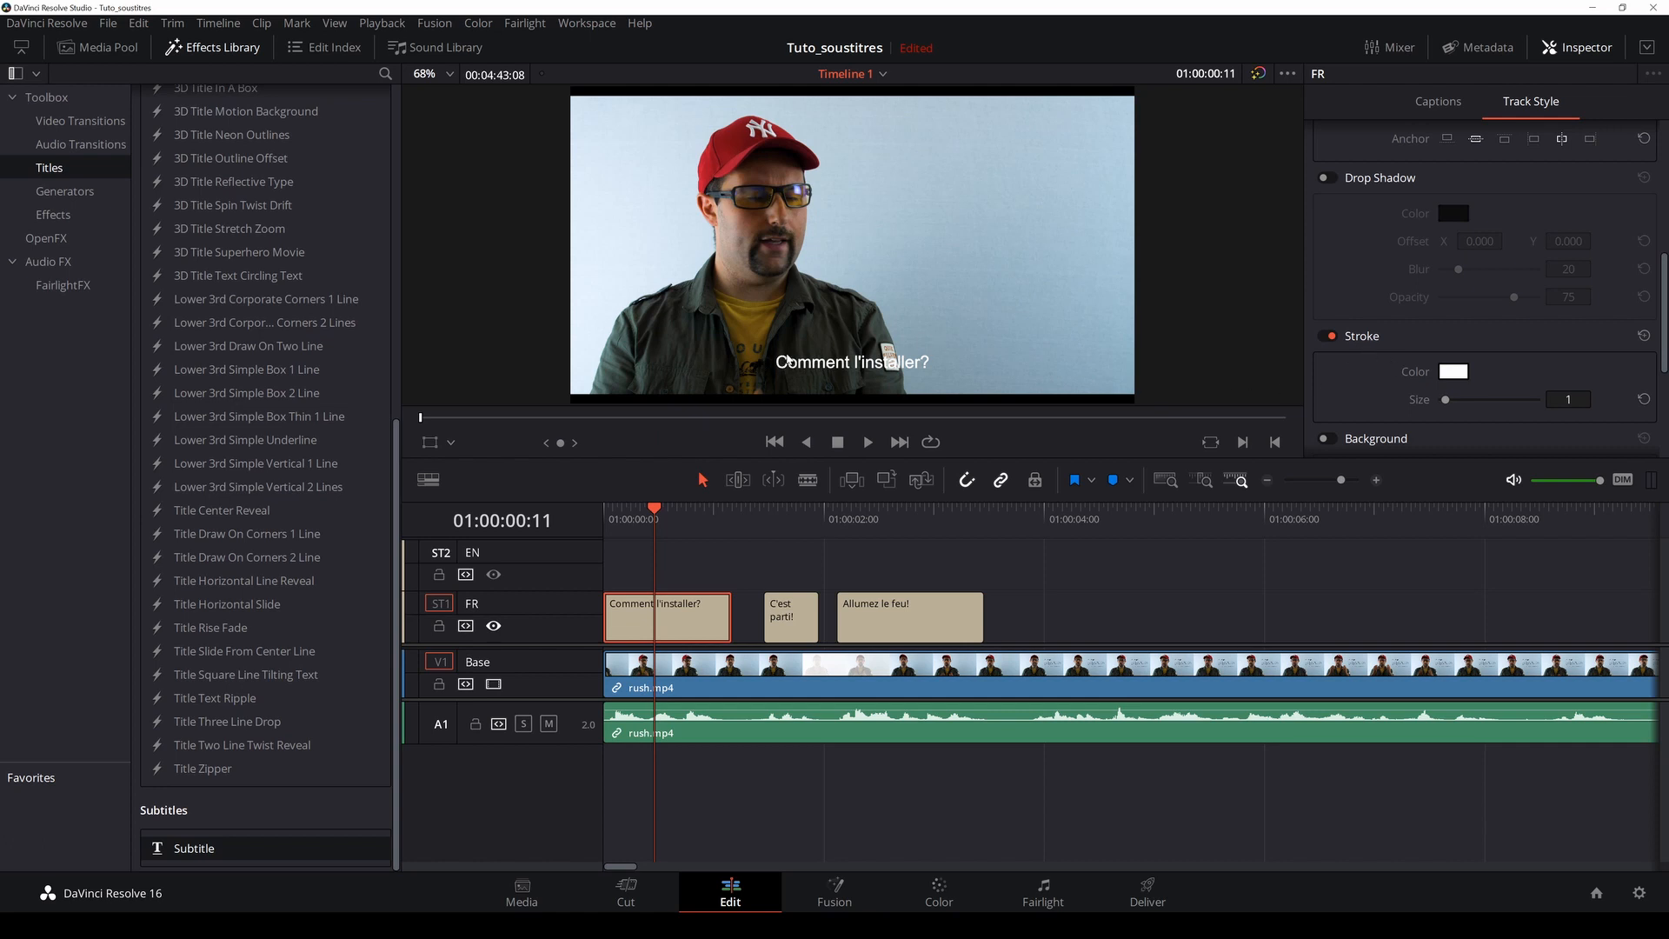
pyautogui.scroll(-5, 1290, 341)
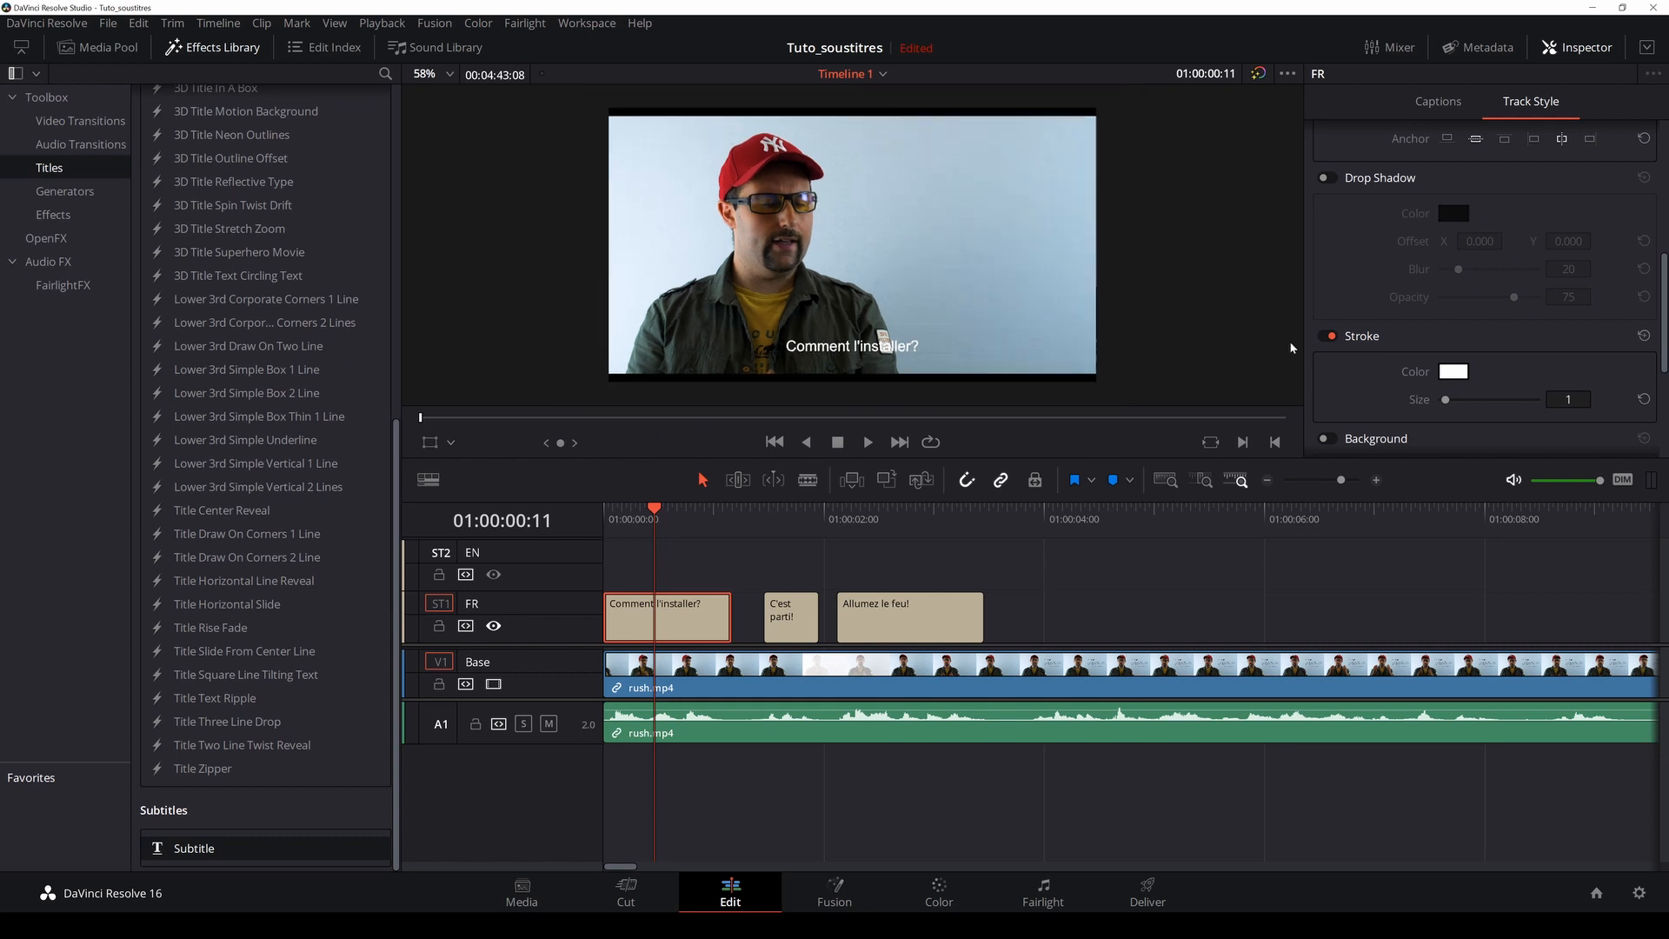
pyautogui.scroll(6, 1146, 347)
pyautogui.scroll(-2, 1478, 301)
pyautogui.scroll(-6, 1468, 297)
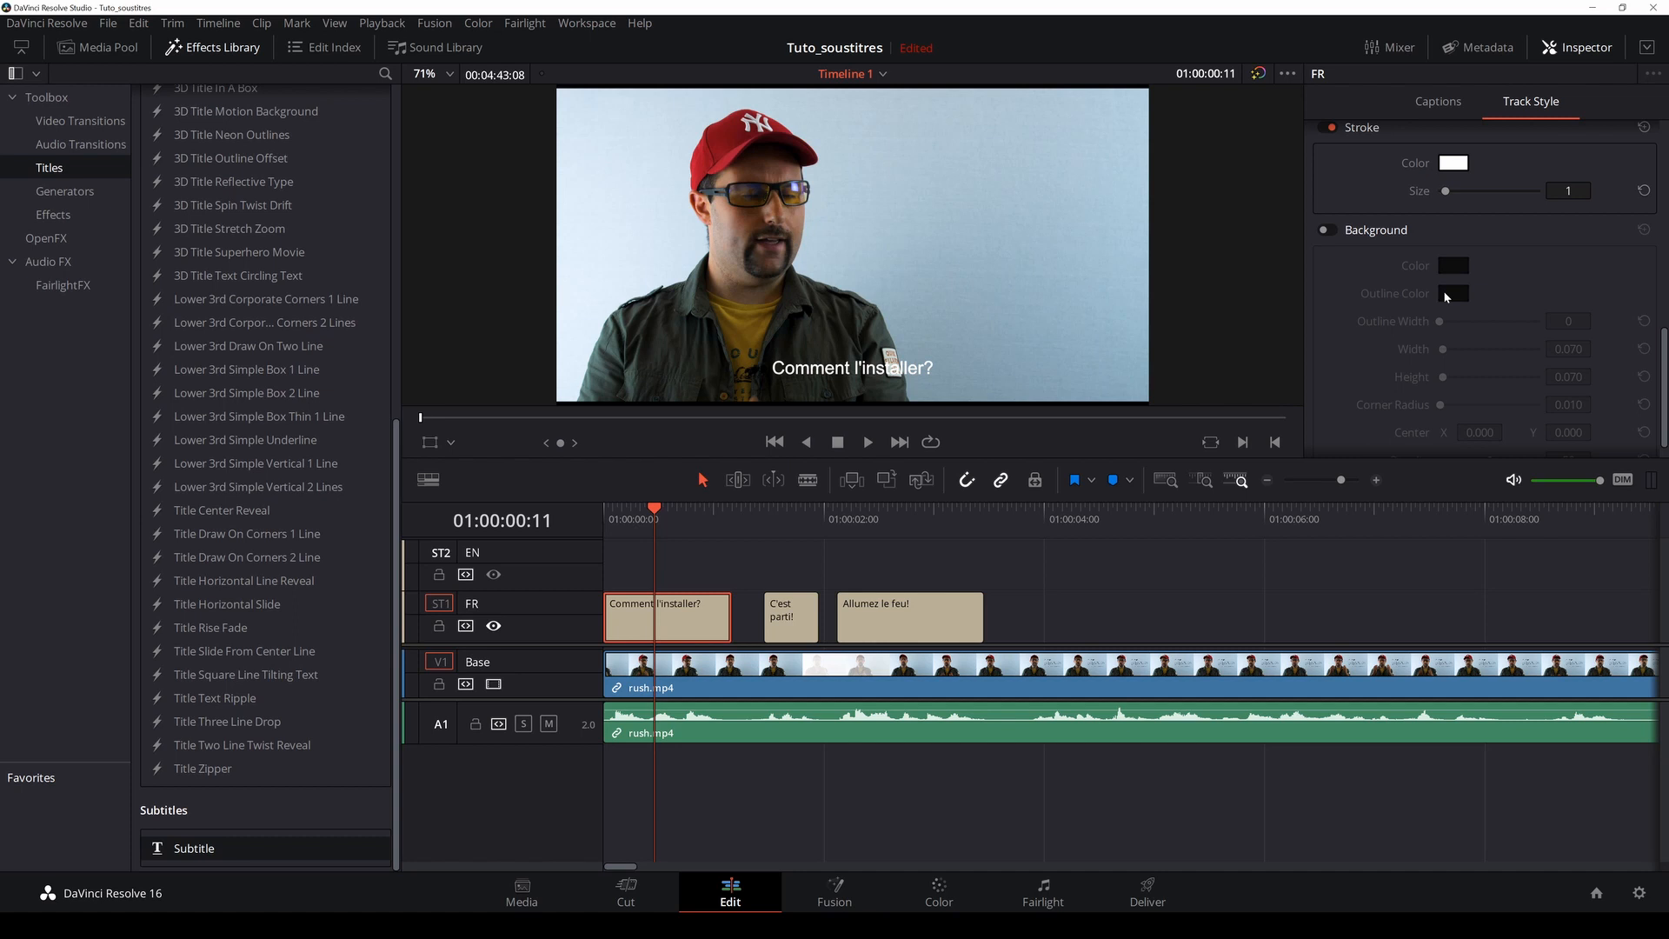
pyautogui.click(1432, 105)
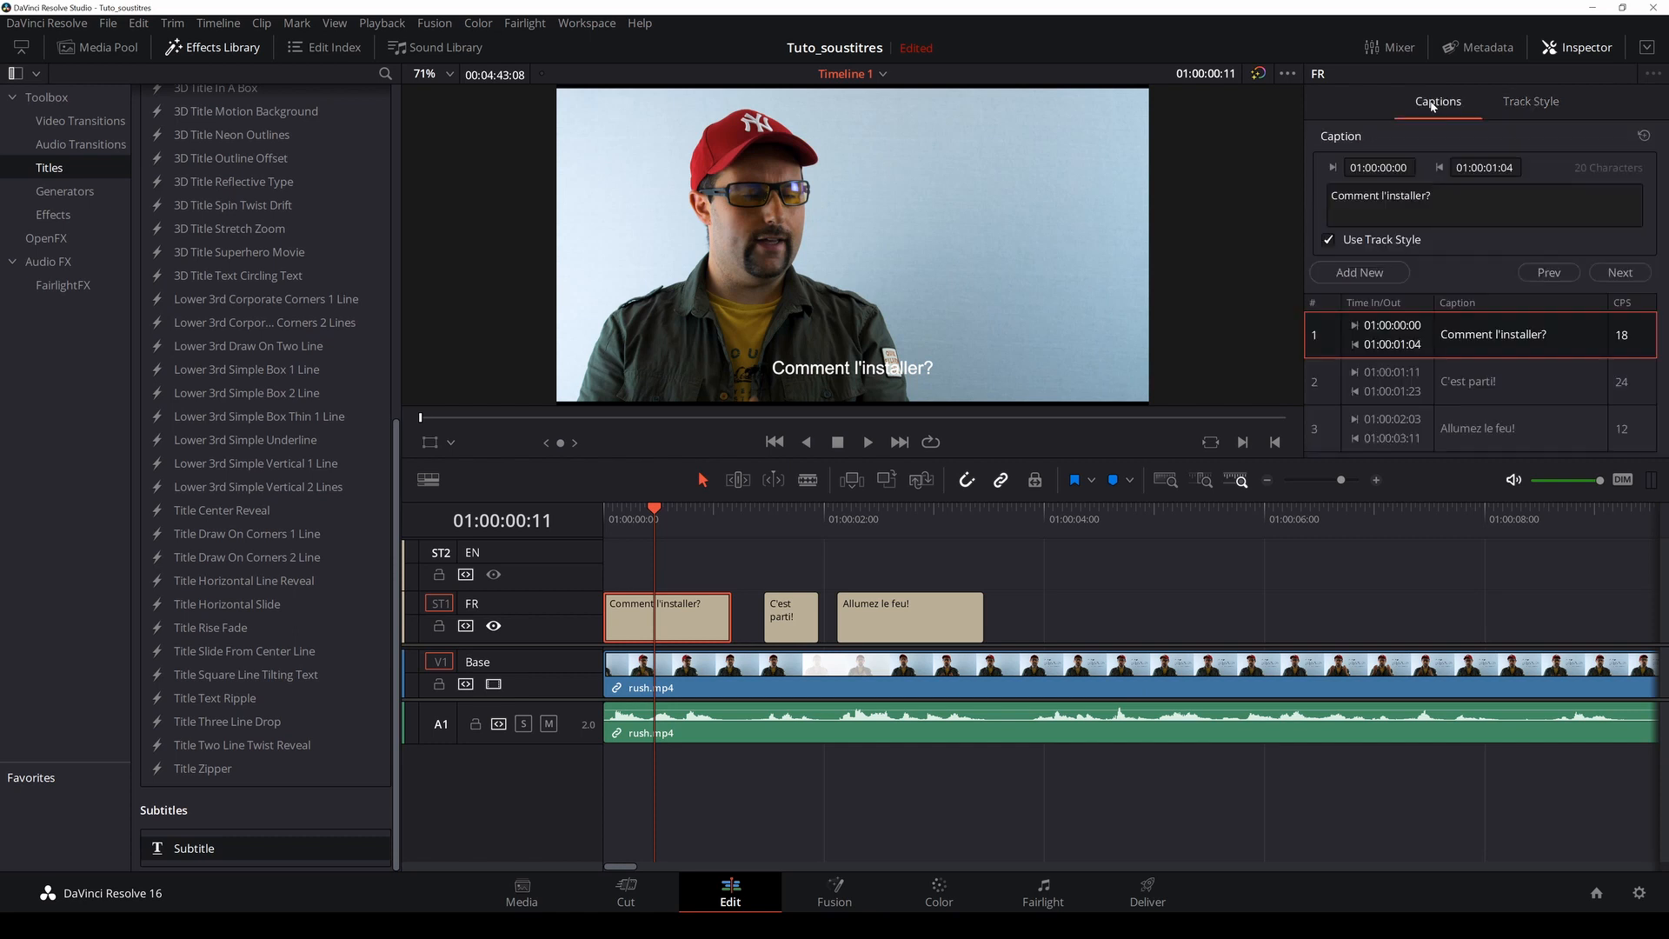
pyautogui.click(1527, 120)
pyautogui.scroll(-1, 1451, 339)
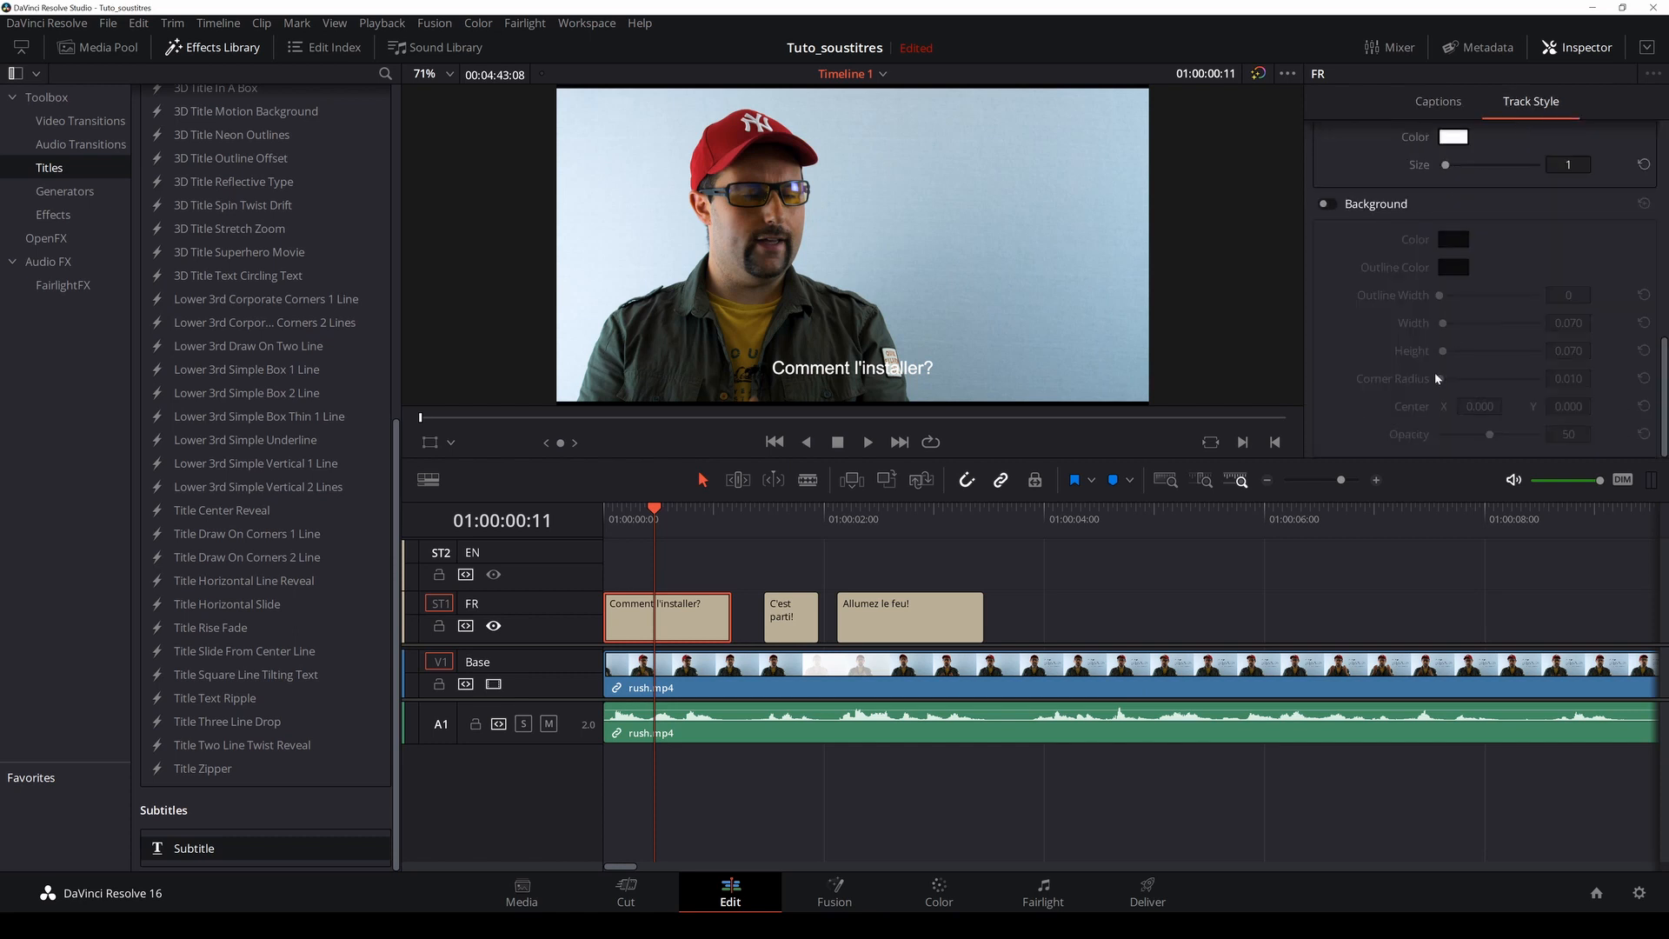
pyautogui.scroll(5, 1434, 372)
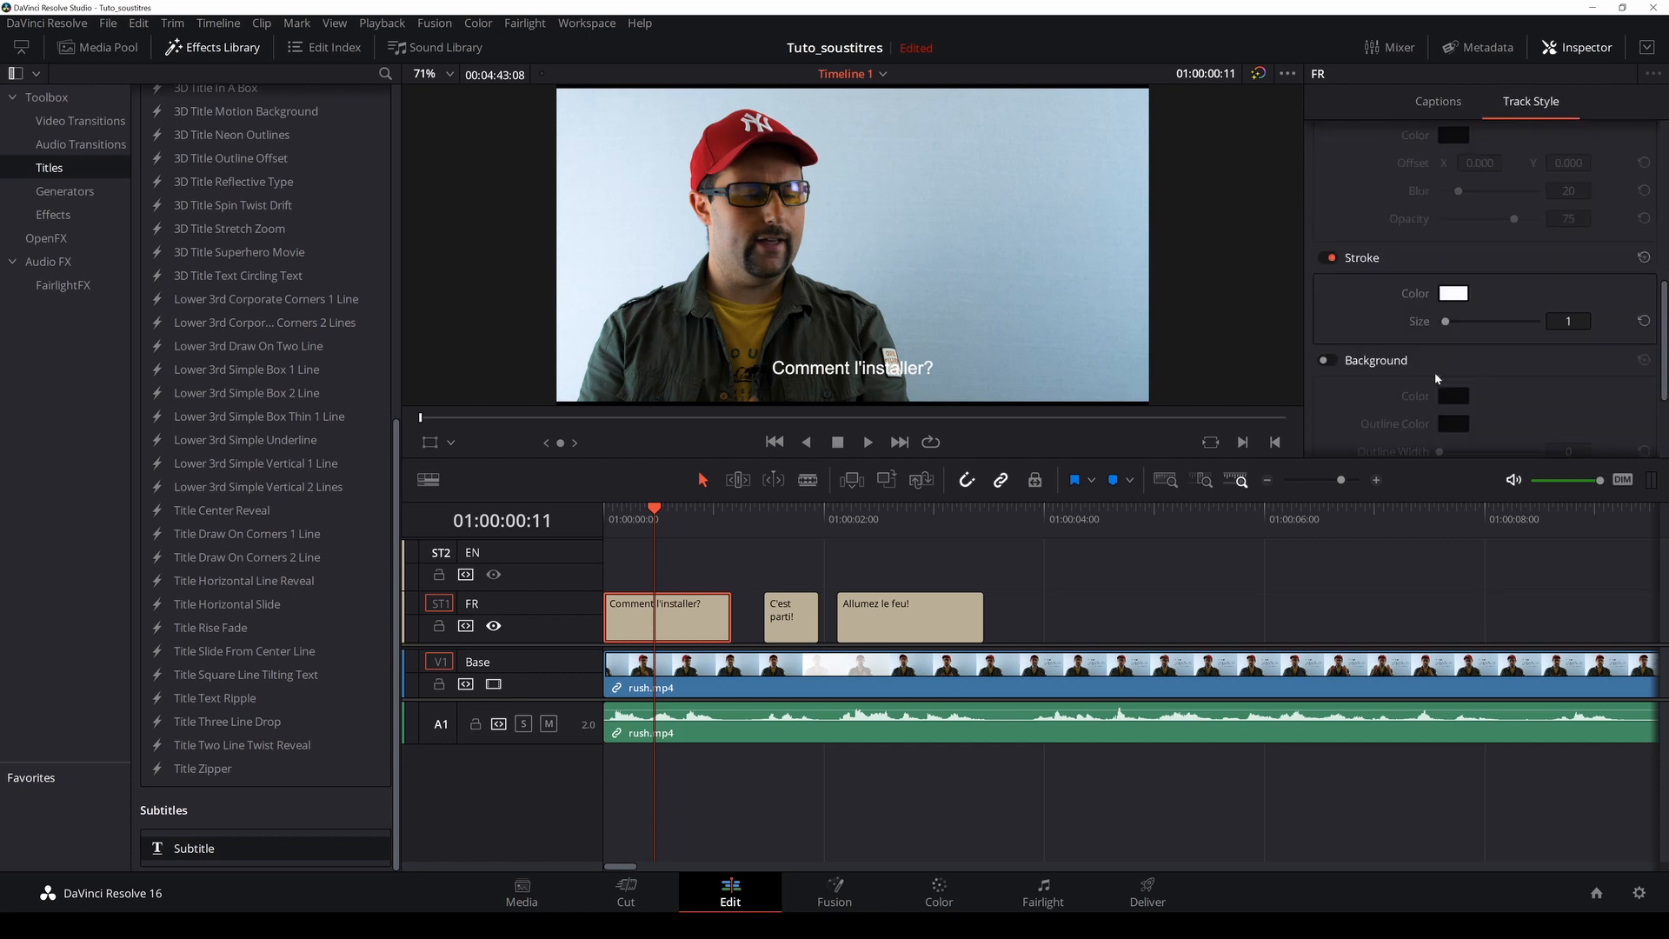
# Step: Select the third FR caption, "Allumez le feu!", and play the captions back with the monitoring audio muted
pyautogui.click(1445, 97)
pyautogui.click(911, 521)
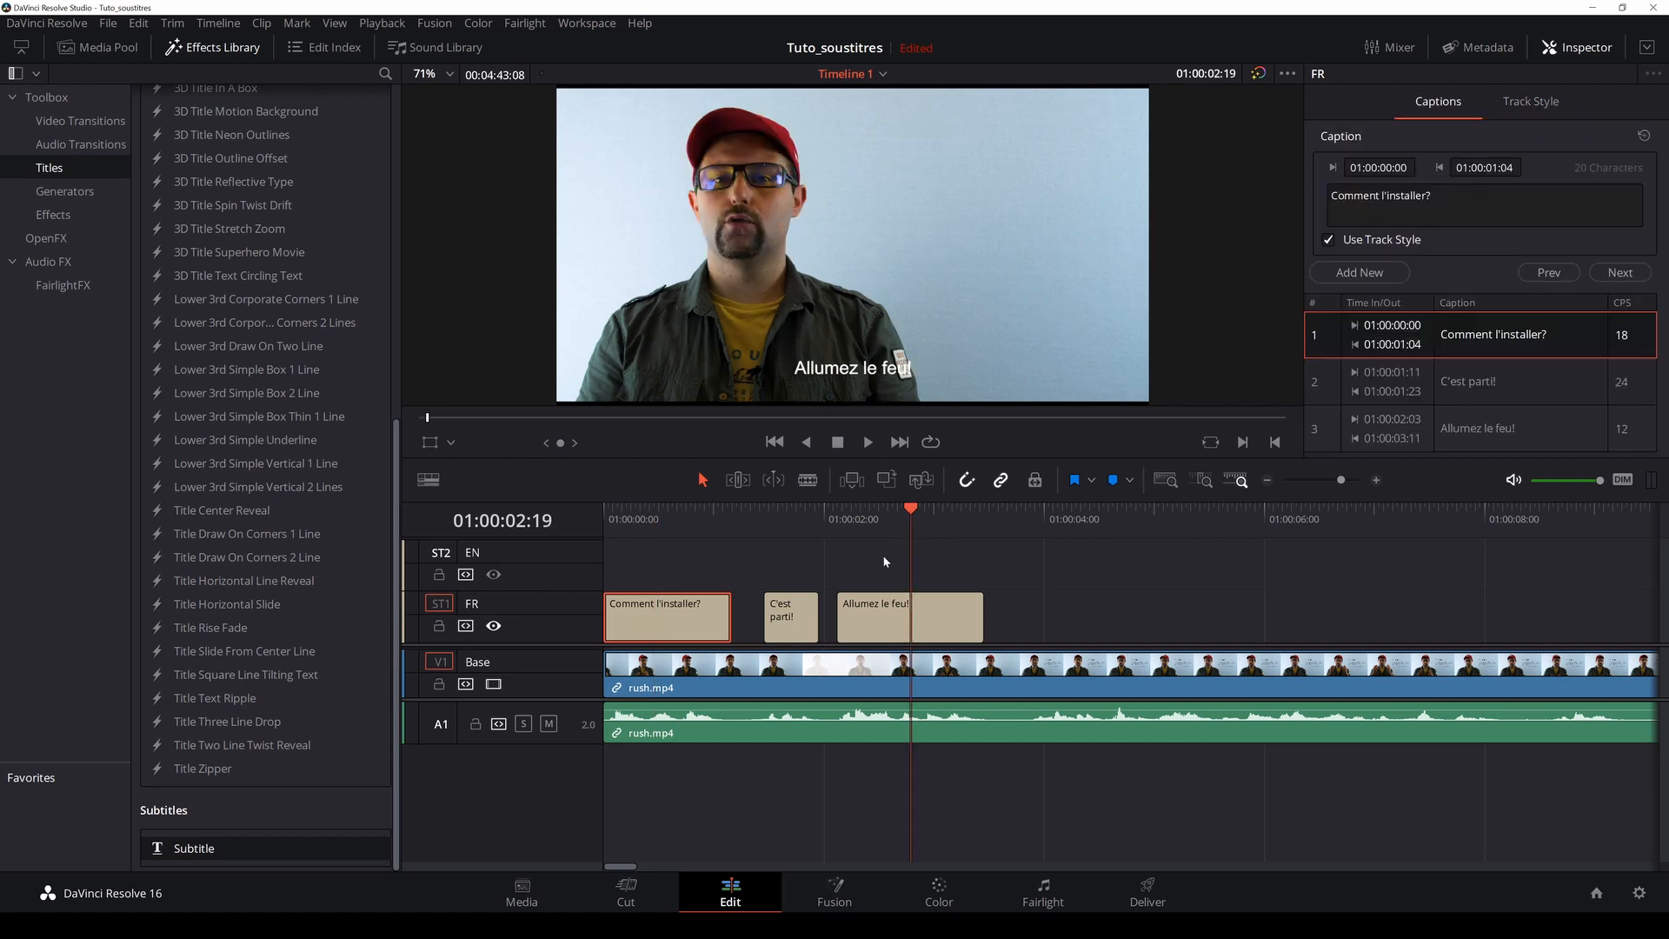
pyautogui.click(870, 620)
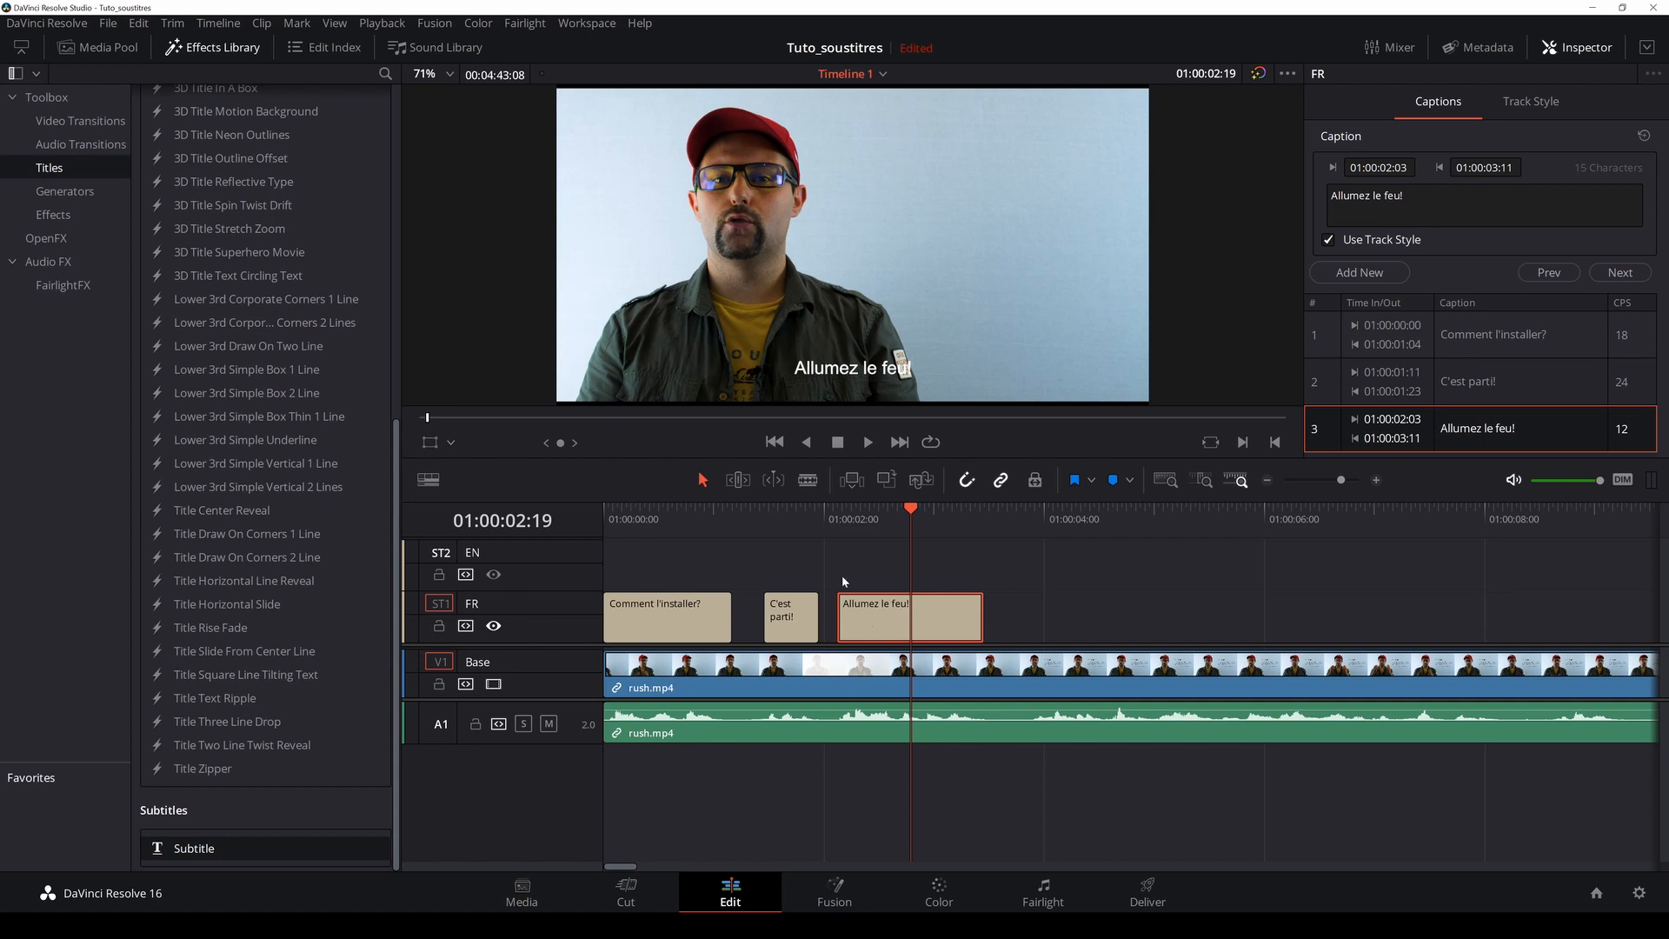
pyautogui.moveTo(782, 526); pyautogui.dragTo(911, 526)
pyautogui.click(1513, 480)
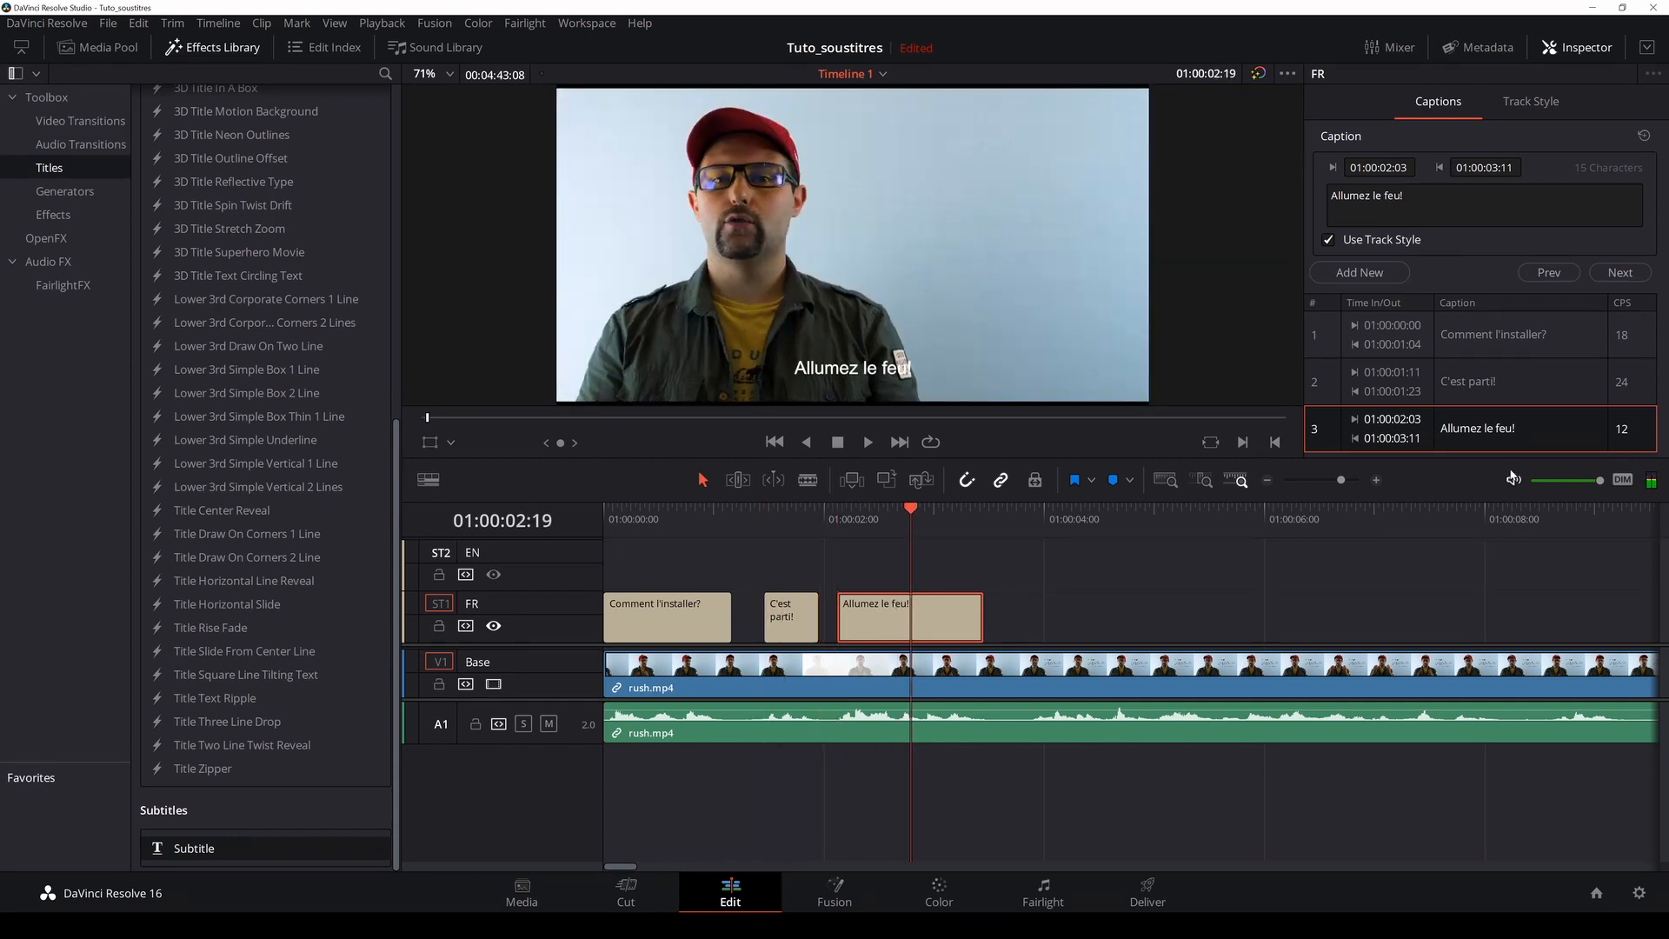
pyautogui.click(754, 524)
pyautogui.press('space')
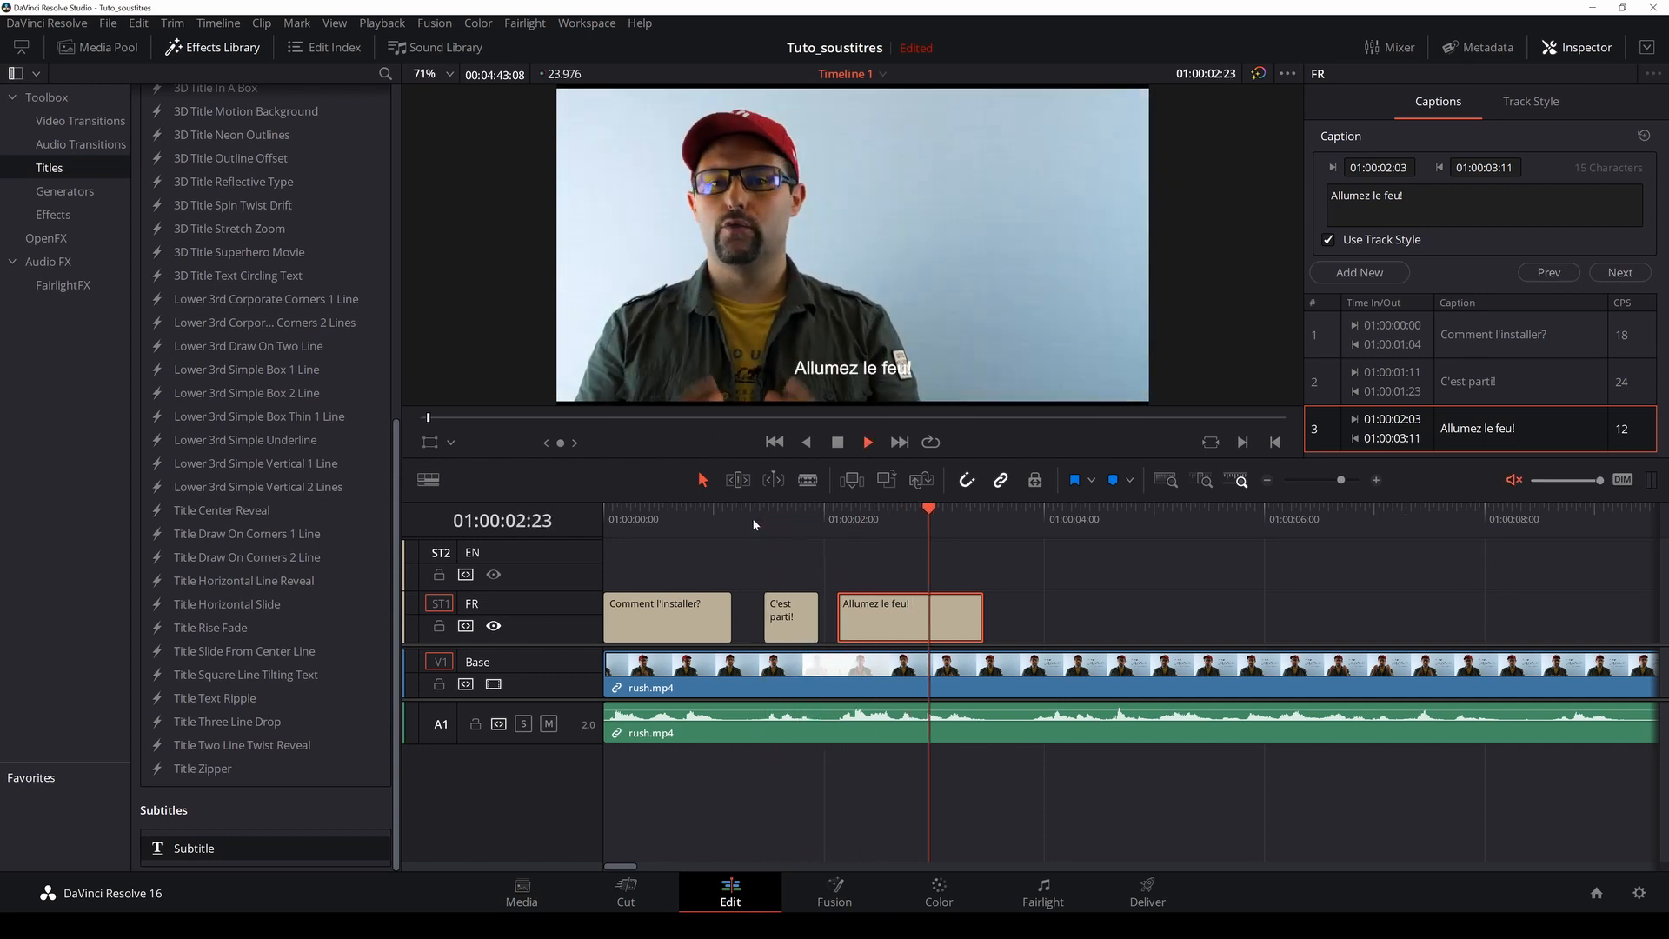
pyautogui.press('space')
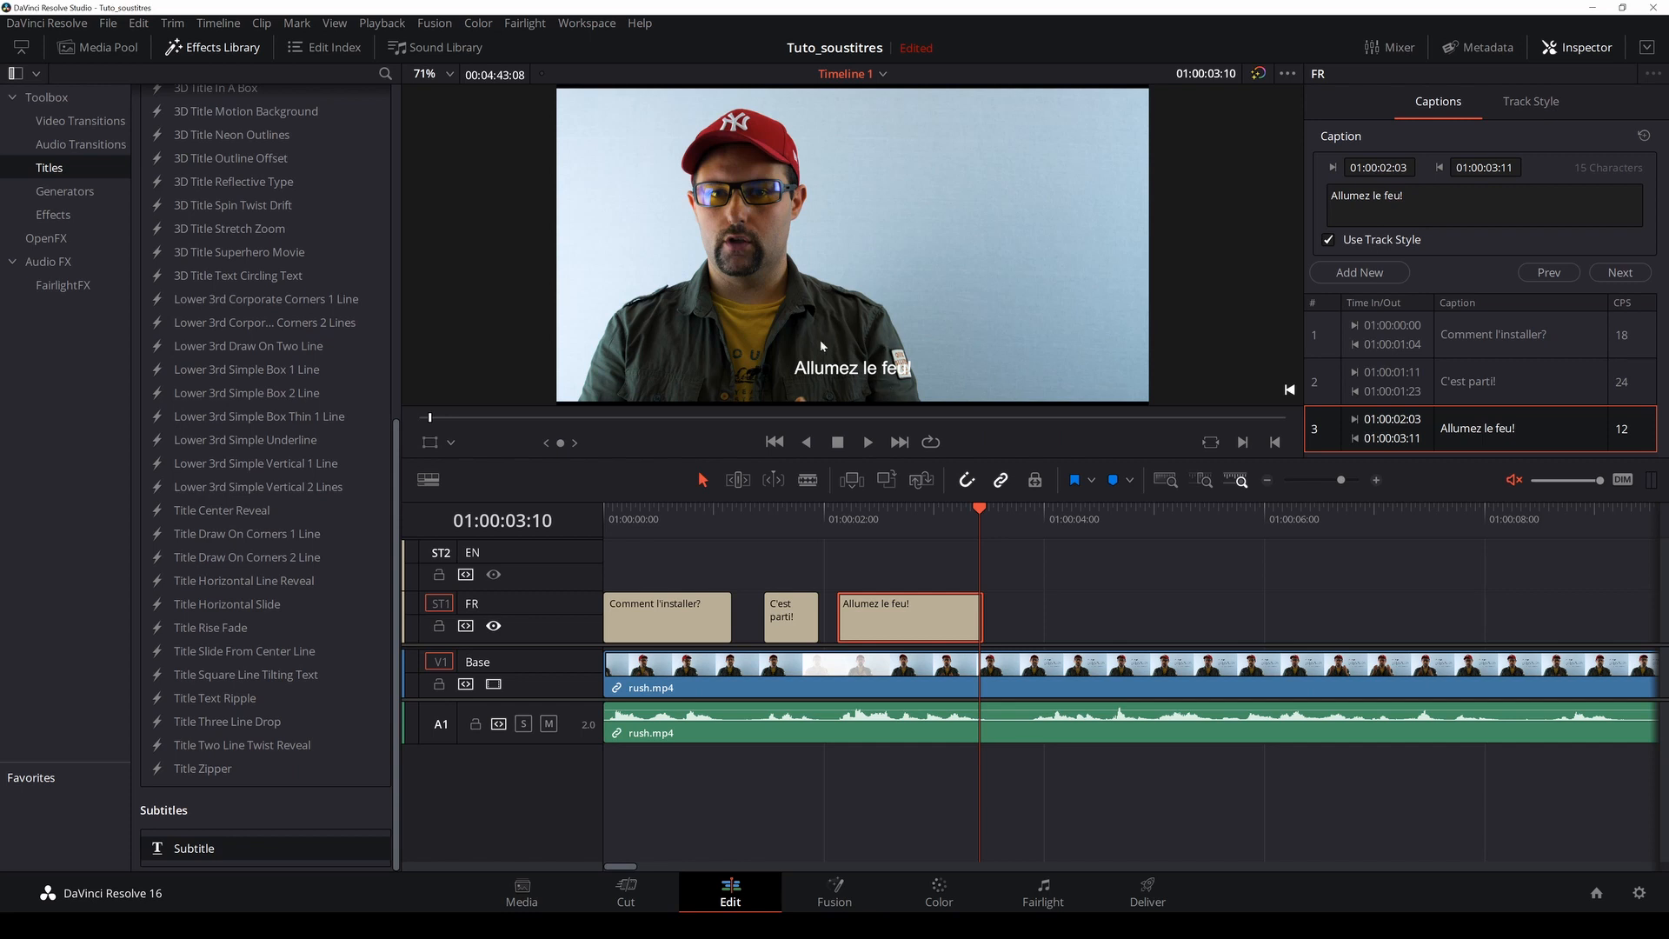
# Step: Try a text size of 168 in the FR track style across the captions, and undo that size change
pyautogui.click(1527, 101)
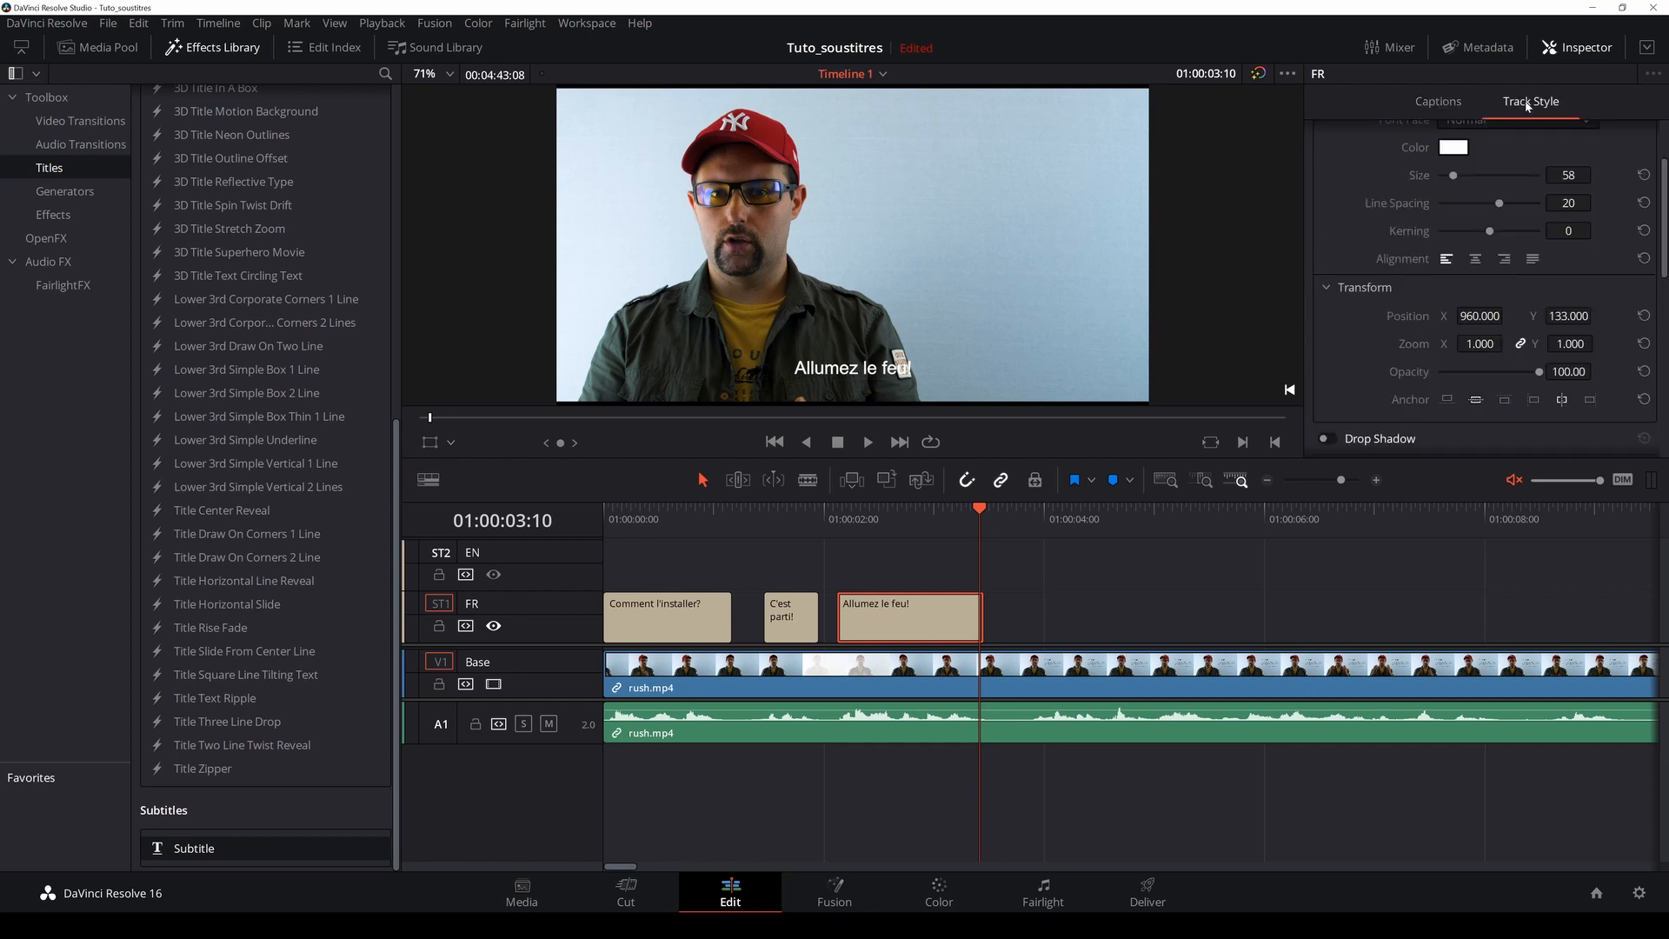
pyautogui.moveTo(1453, 176); pyautogui.dragTo(1480, 177)
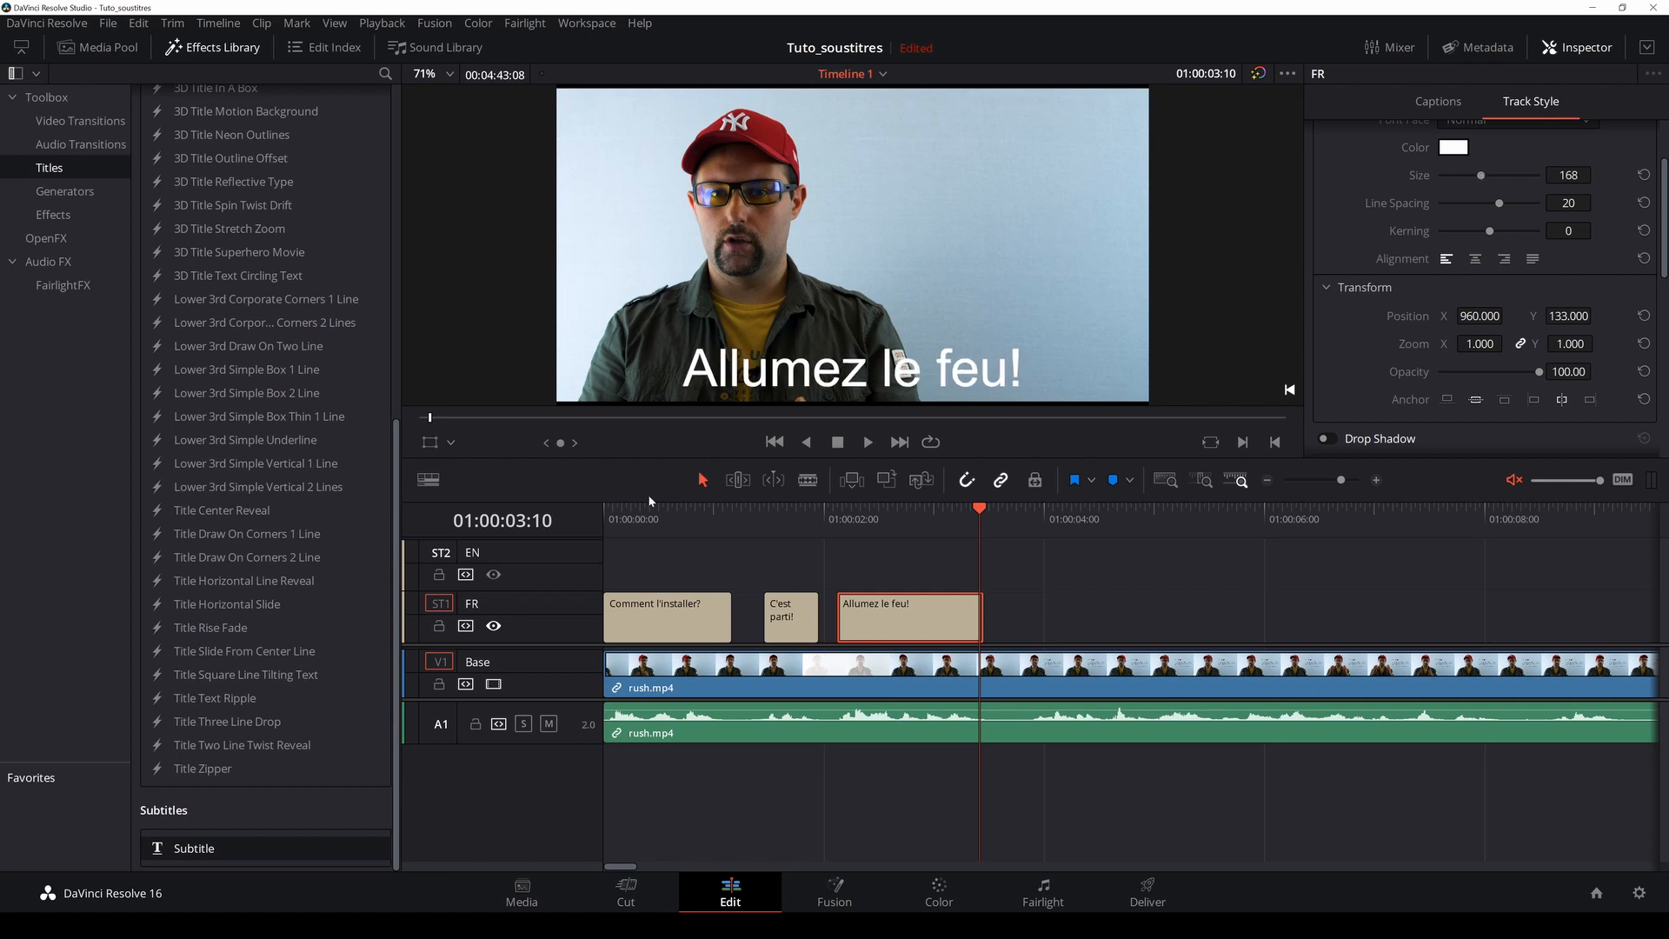
pyautogui.moveTo(665, 518); pyautogui.dragTo(898, 539)
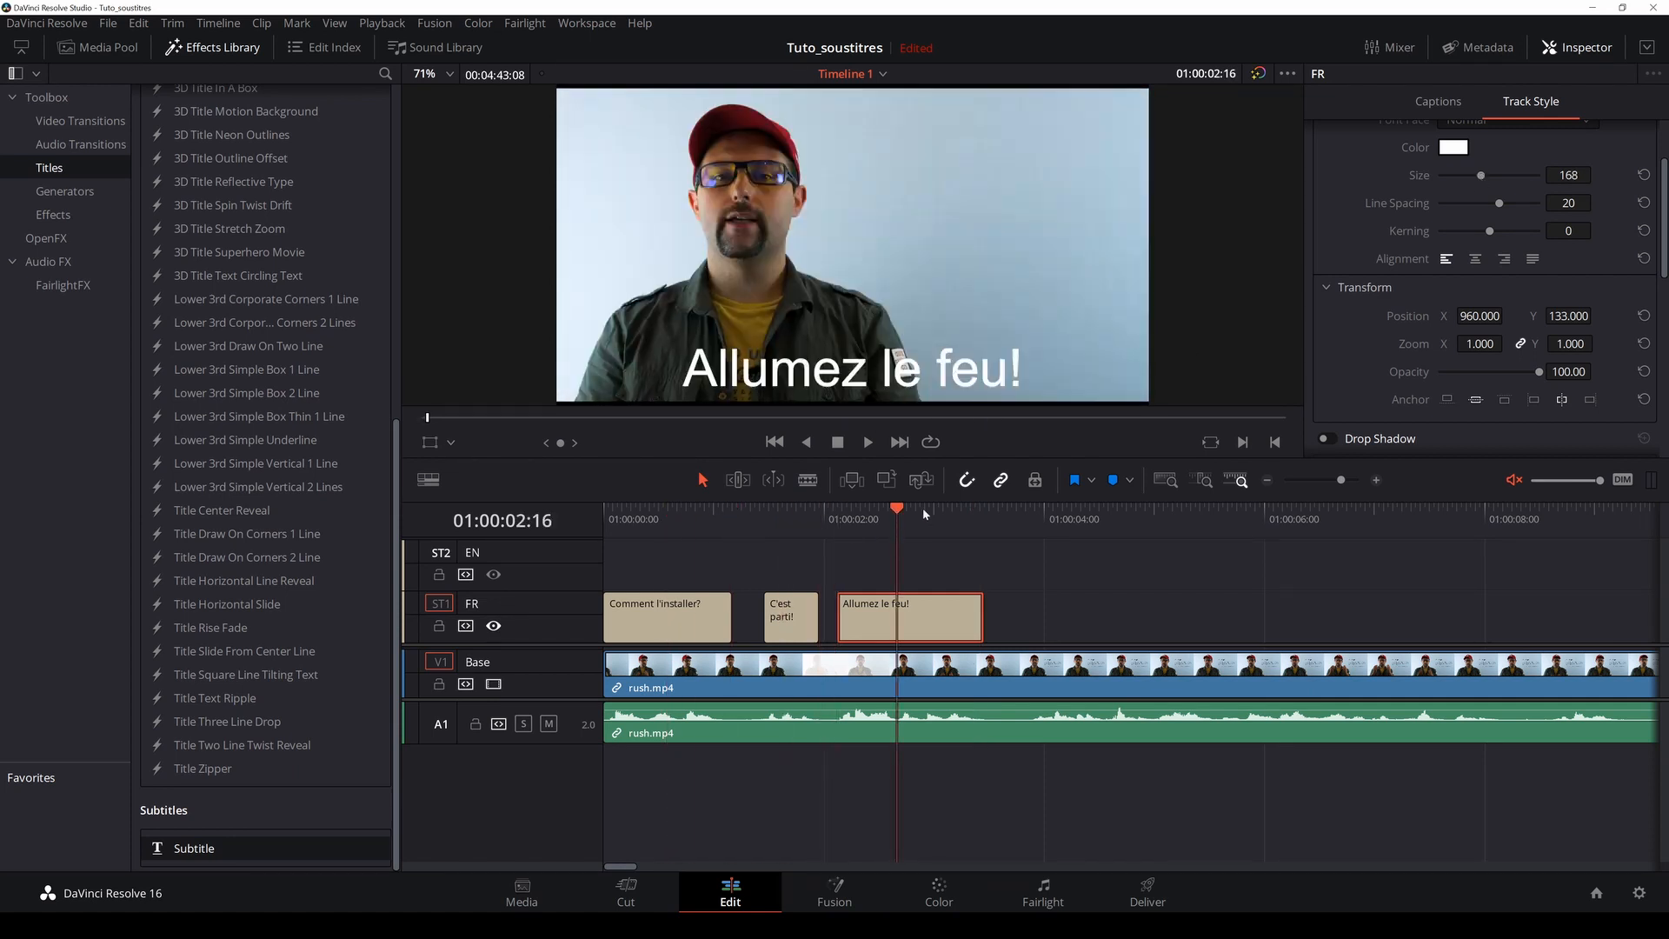
pyautogui.hotkey('ctrl', 'z')
# Step: Turn off the track style for the "Allumez le feu!" caption and set its own font family to Arial
pyautogui.click(1437, 101)
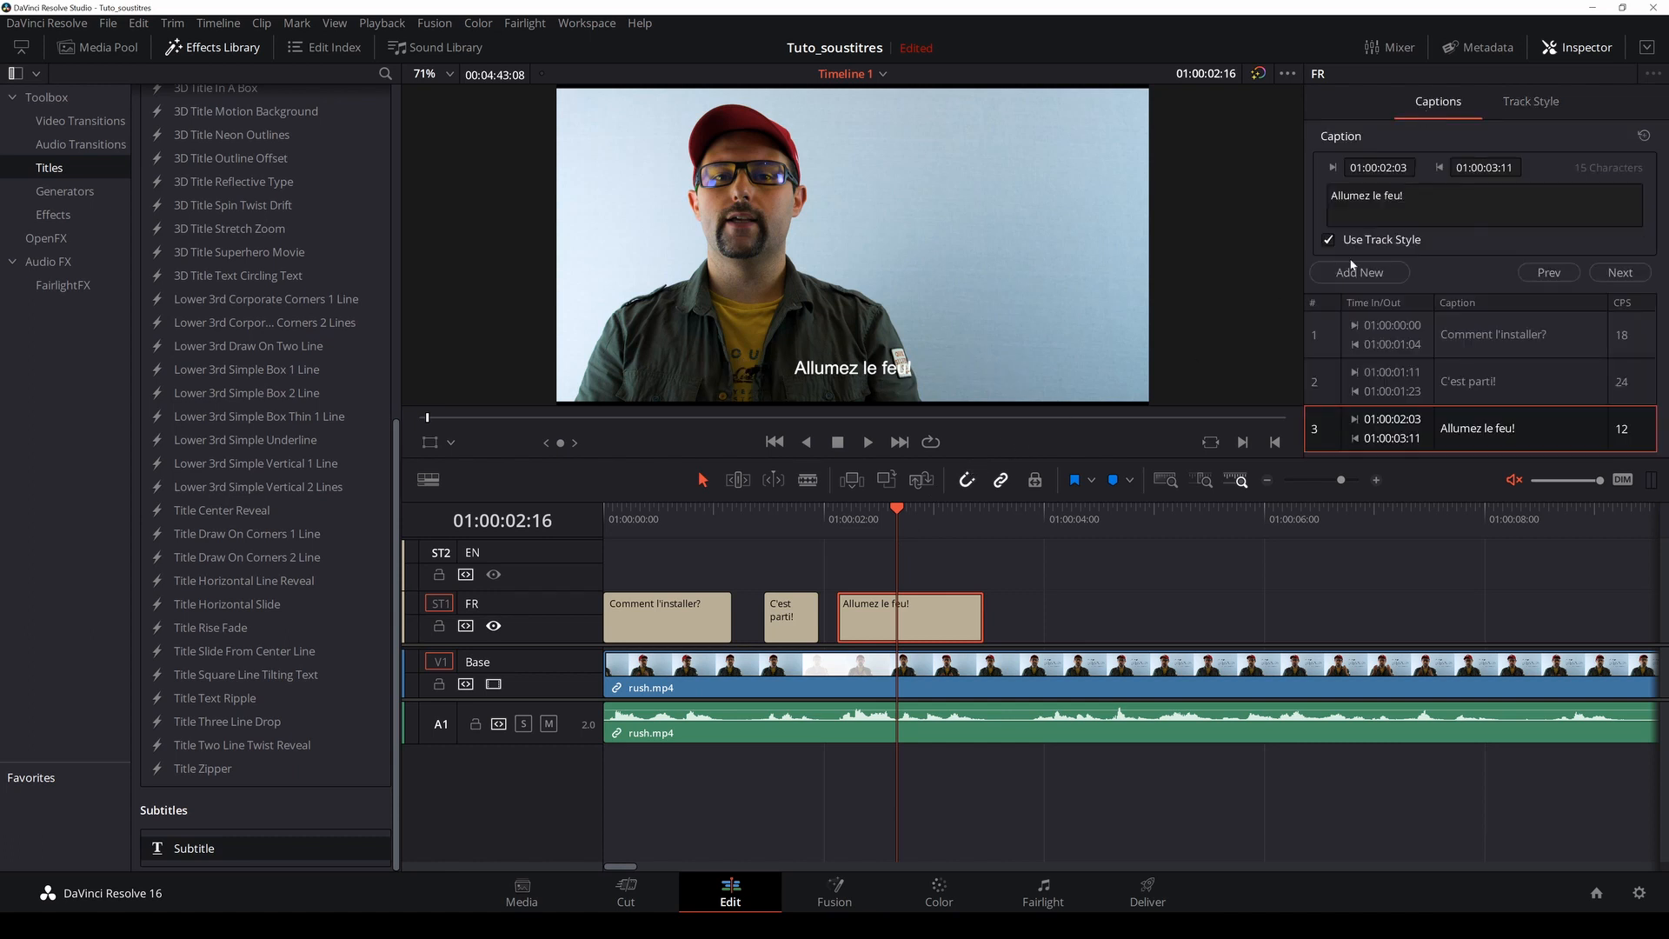
pyautogui.click(1327, 241)
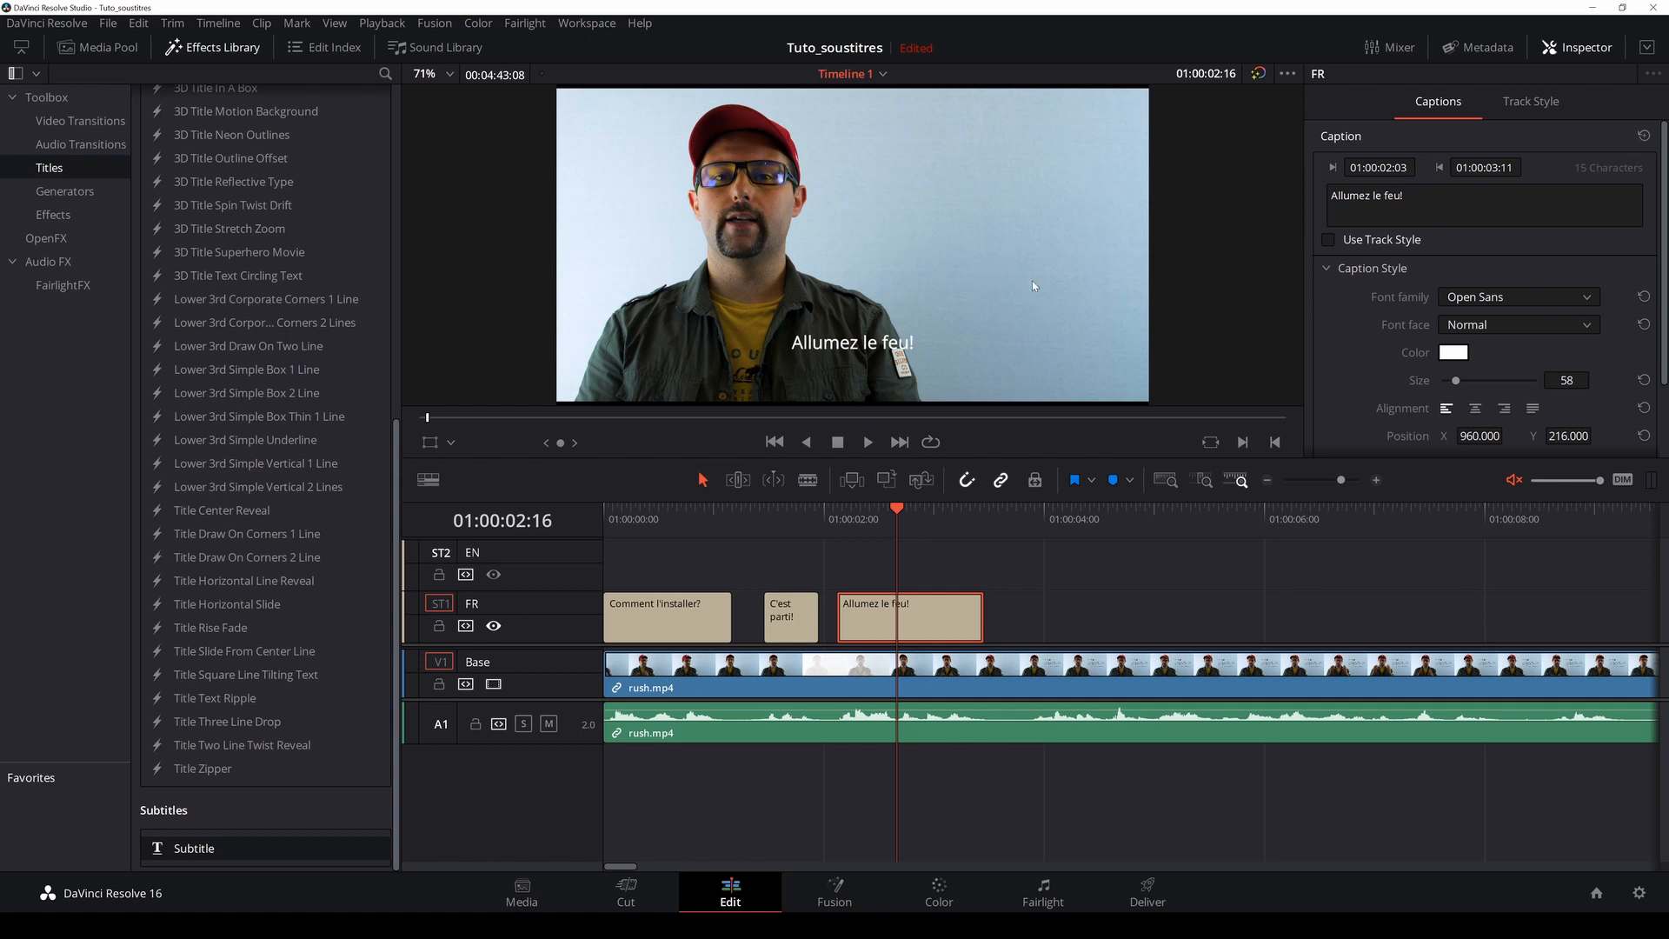
pyautogui.click(1547, 297)
pyautogui.scroll(5, 1583, 411)
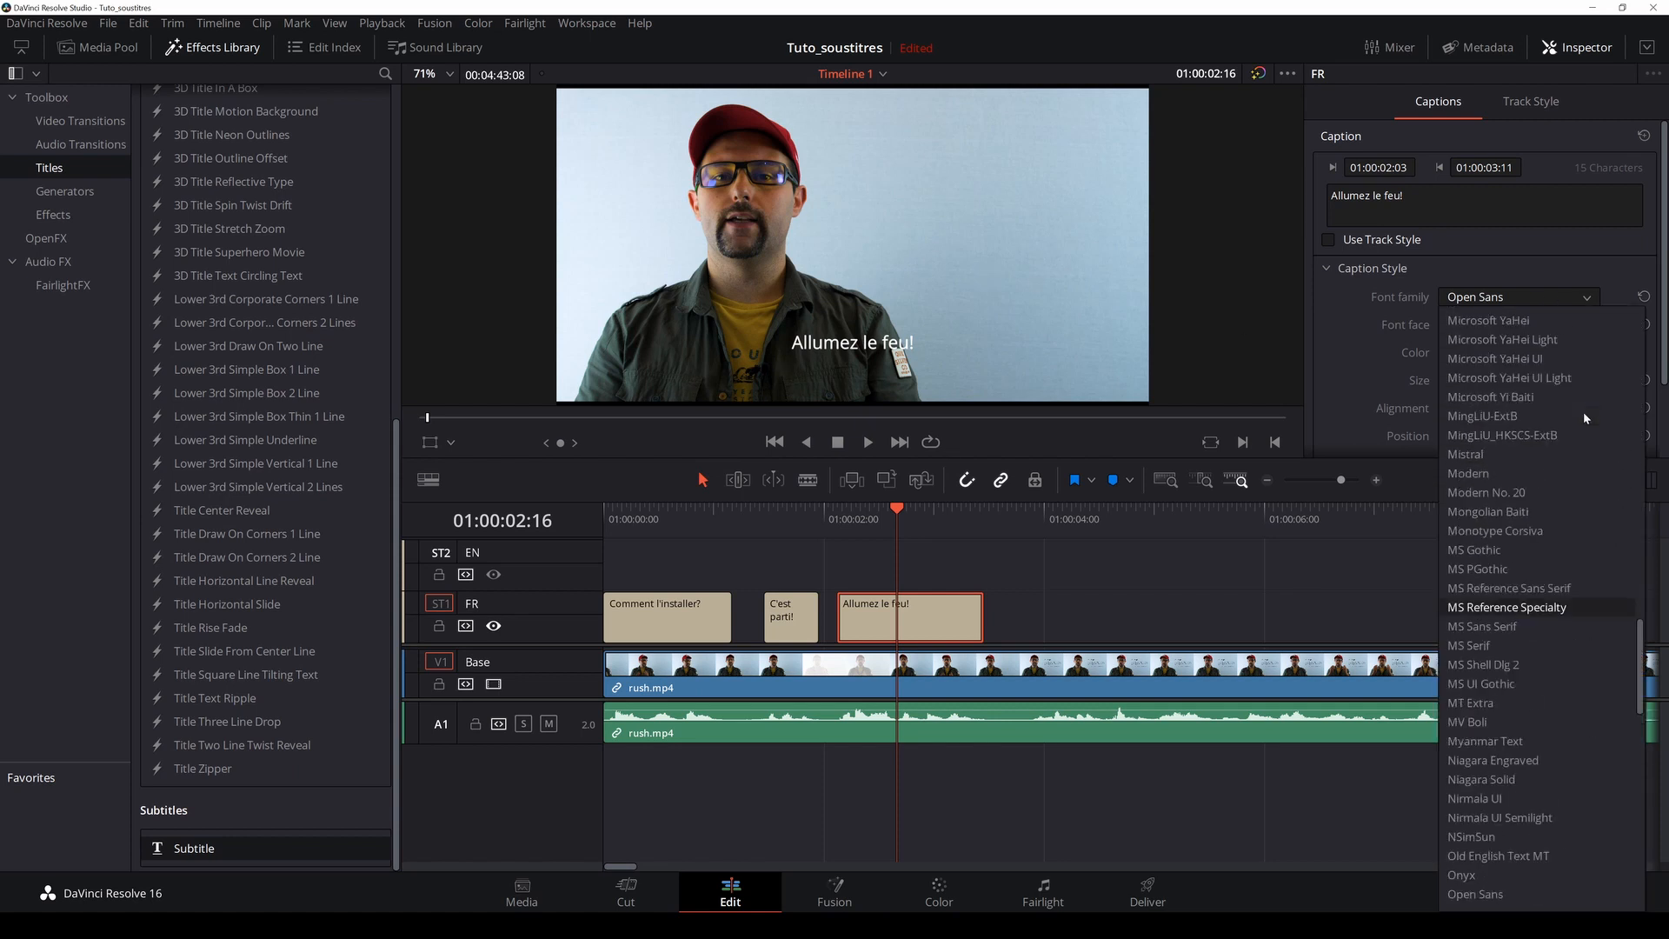
pyautogui.scroll(15, 1485, 341)
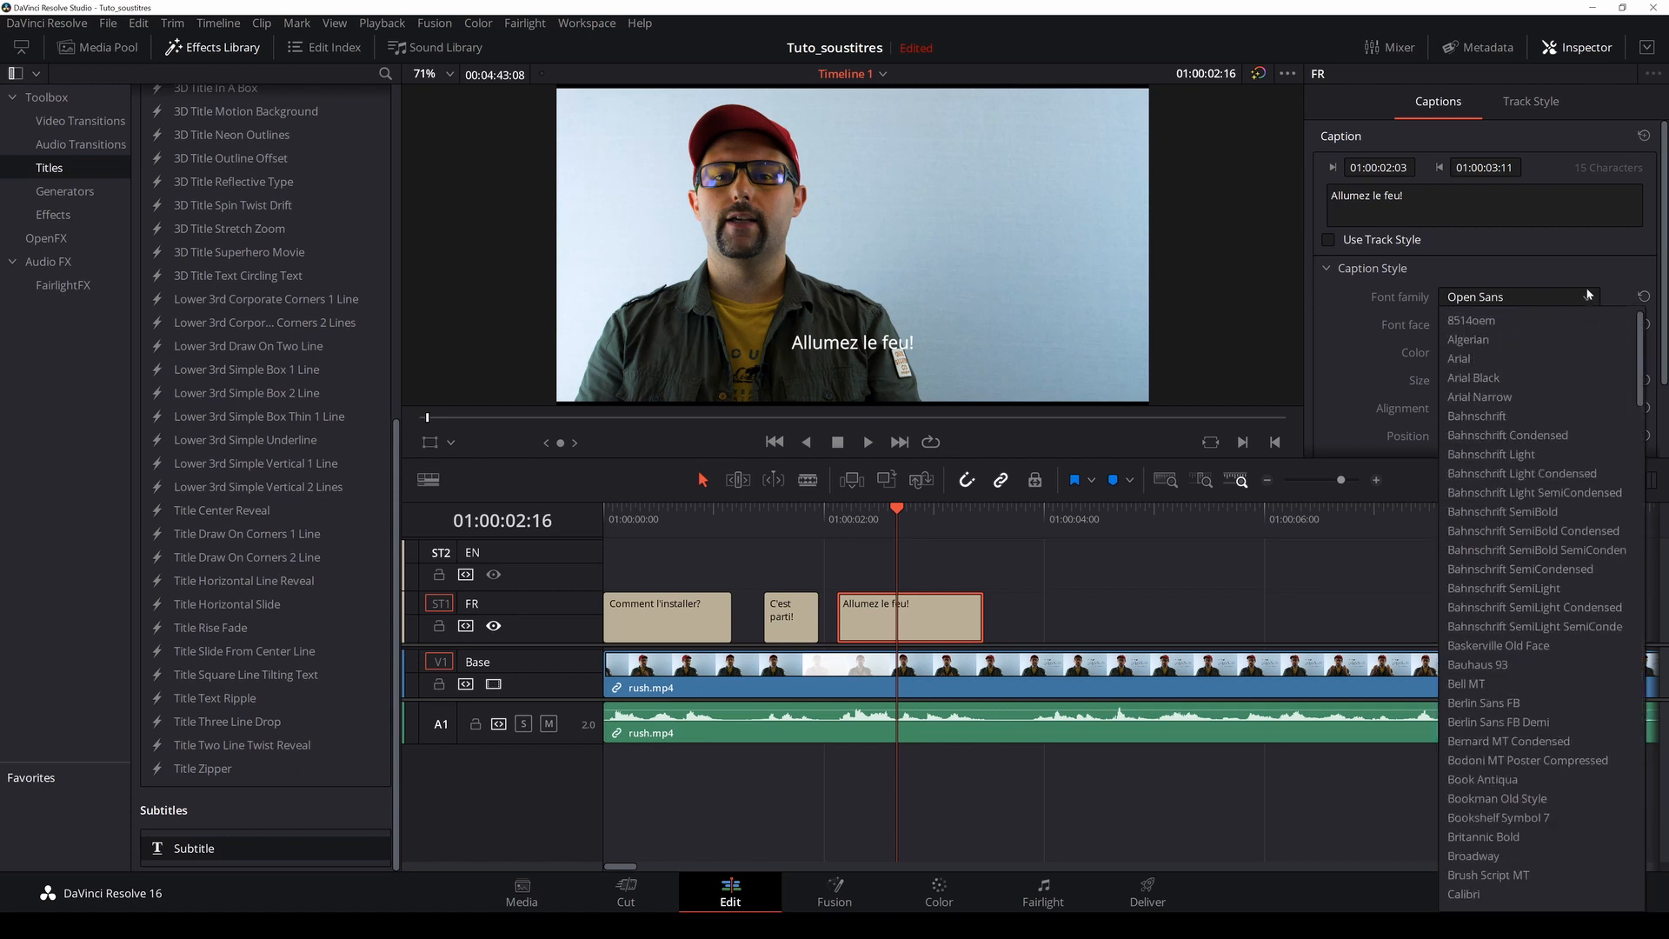
pyautogui.click(1478, 358)
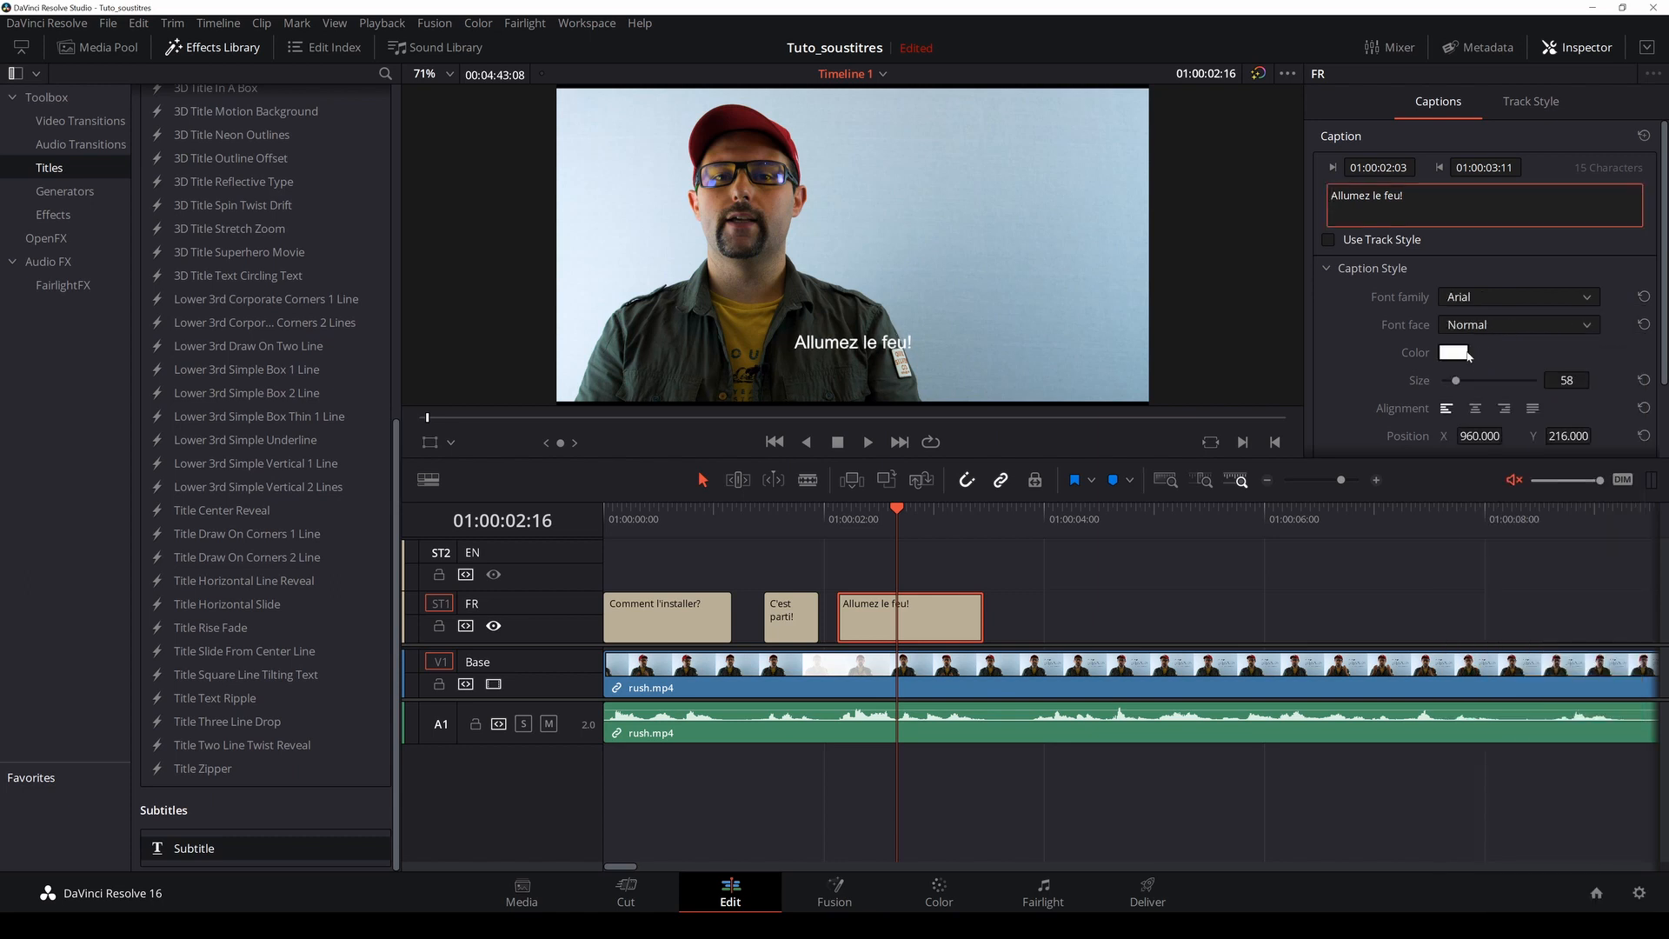
# Step: Set the "Allumez le feu!" caption's font face to Italic and its vertical position to 133
pyautogui.click(1503, 327)
pyautogui.click(1483, 384)
pyautogui.scroll(-2, 1571, 369)
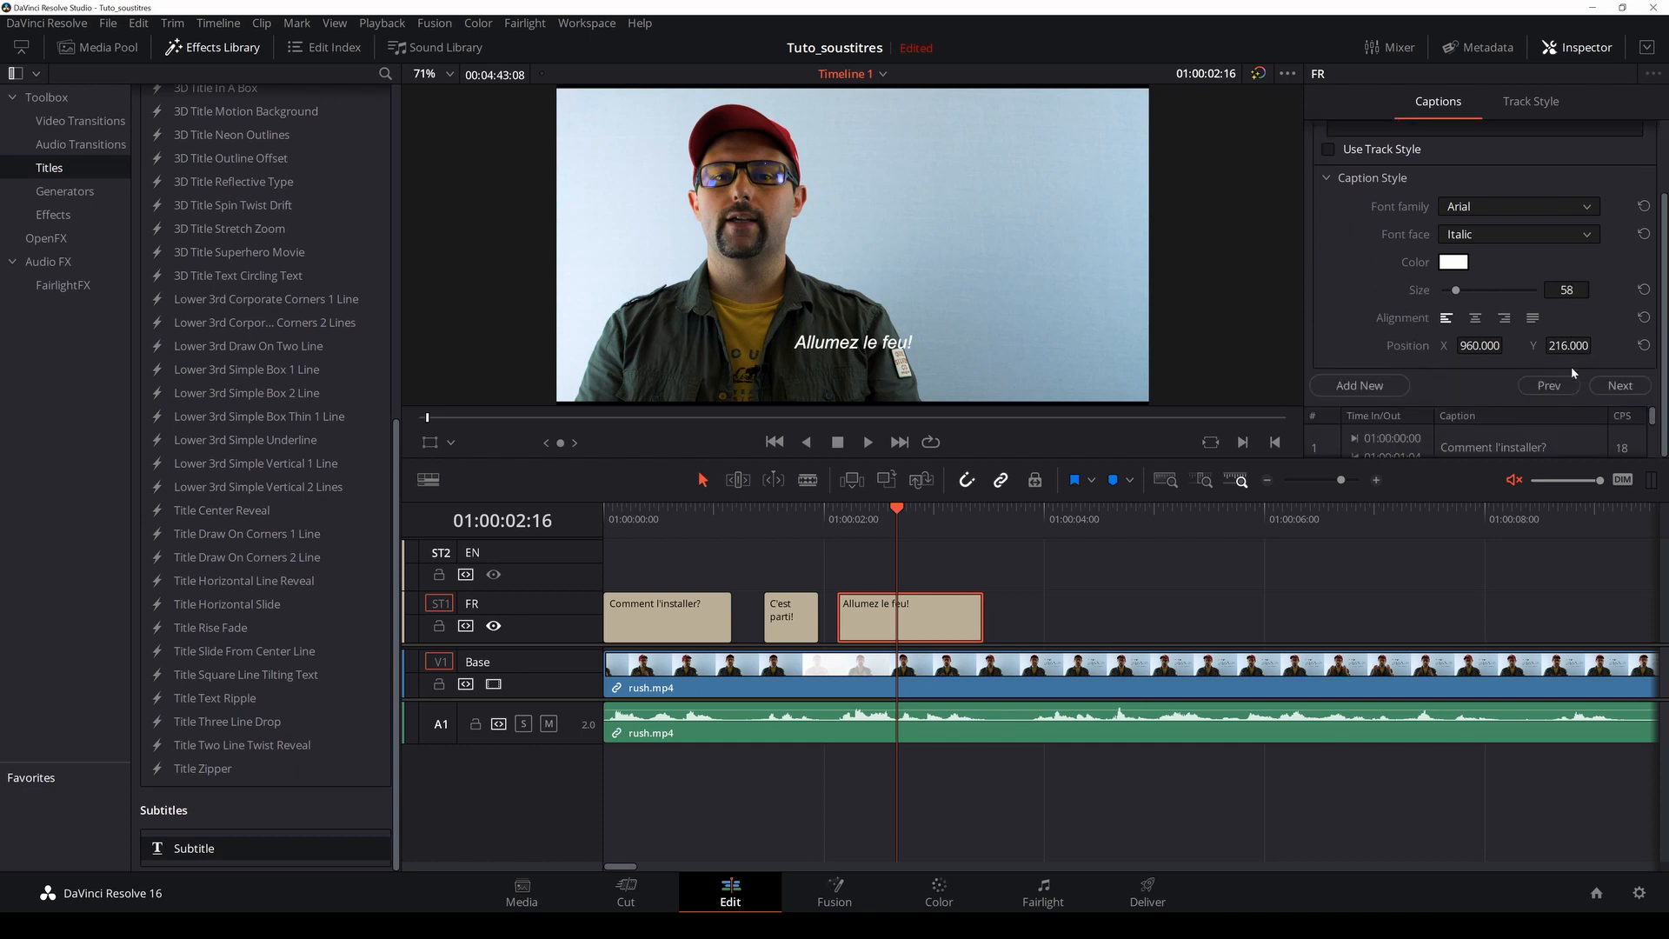
pyautogui.click(1569, 345)
pyautogui.write('133')
pyautogui.press('Return')
# Step: Compare the second and third FR captions' styles and play the timeline from 01:00:01:11 through both captions
pyautogui.click(785, 620)
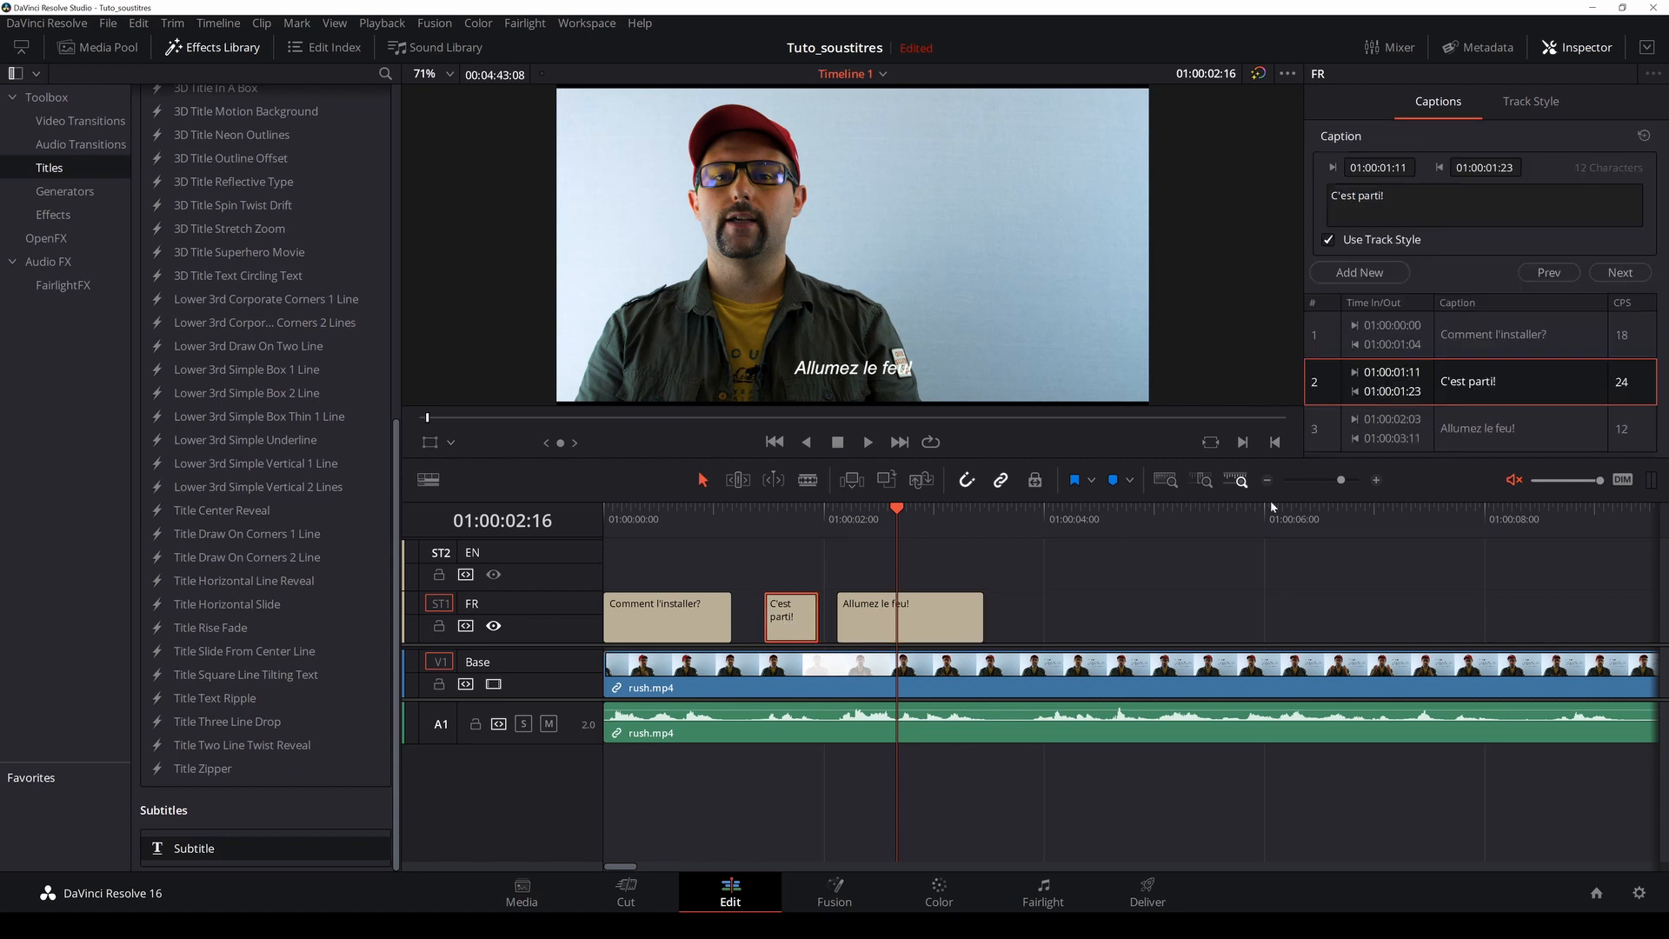
pyautogui.click(1531, 101)
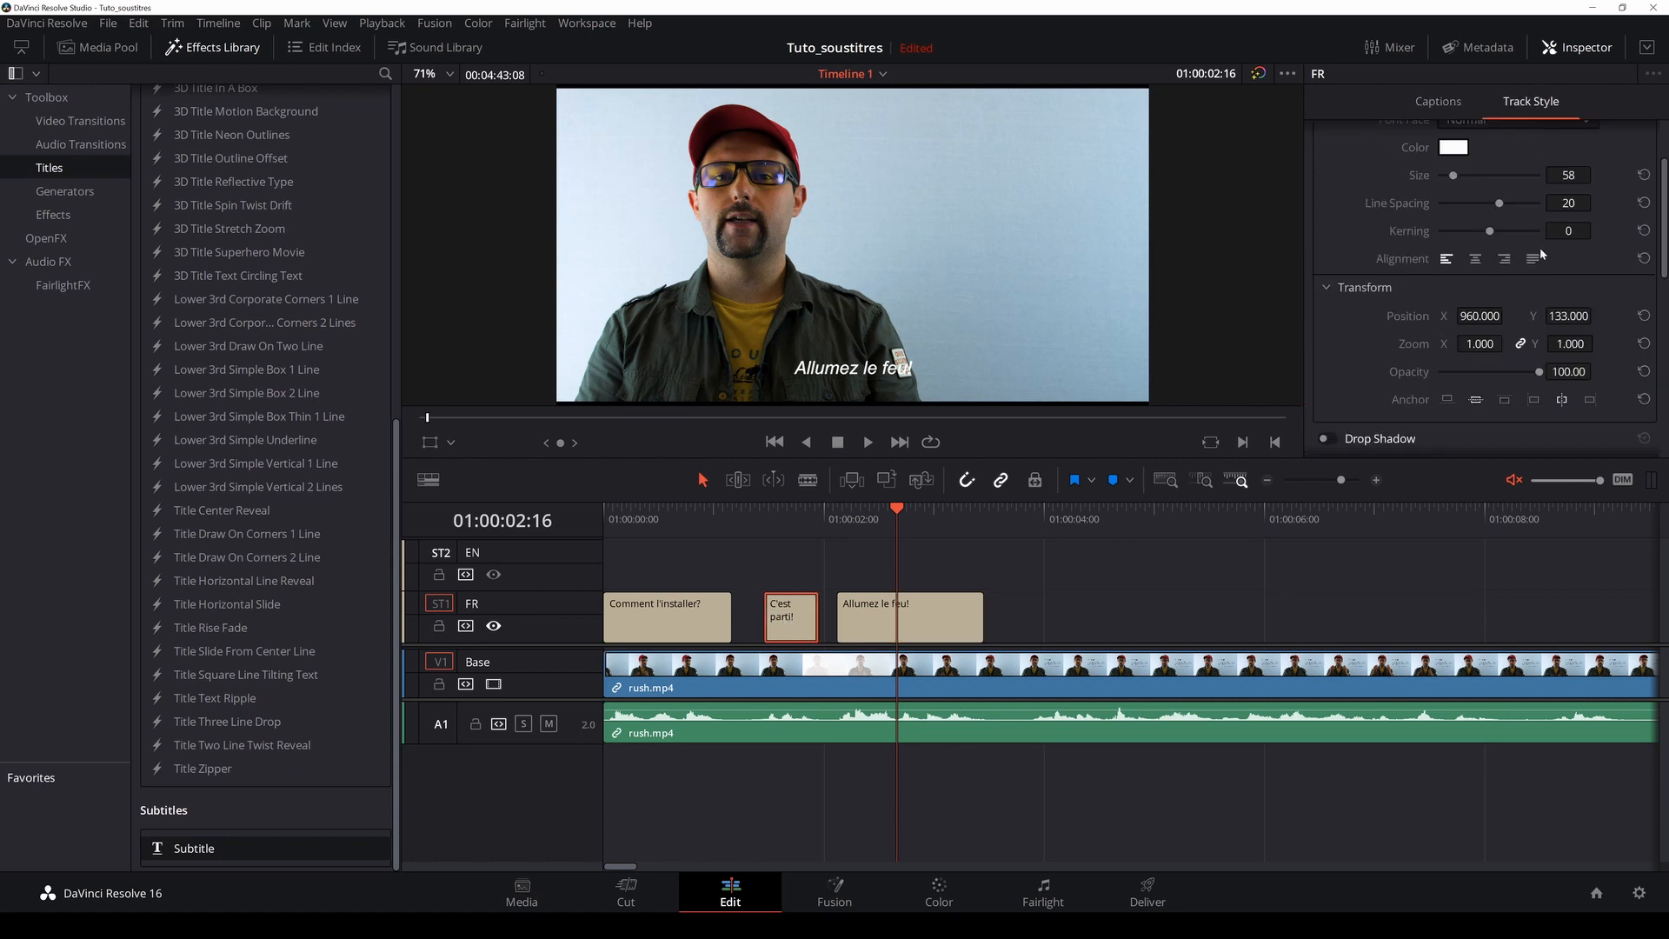
pyautogui.click(1441, 110)
pyautogui.click(916, 611)
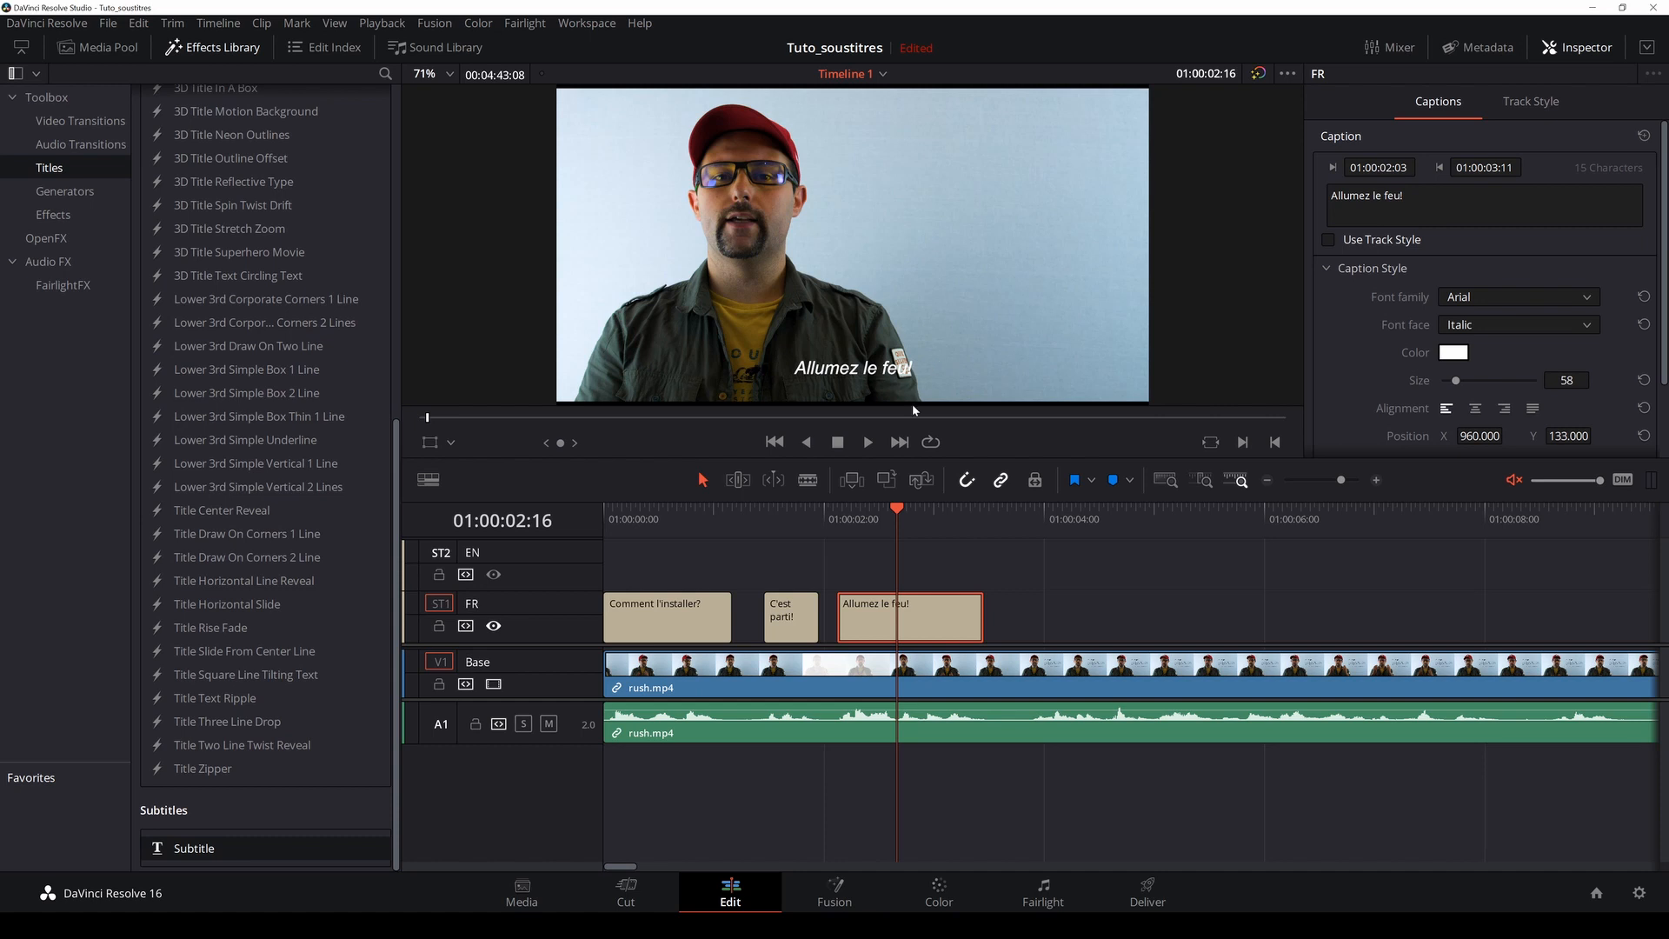
pyautogui.click(764, 512)
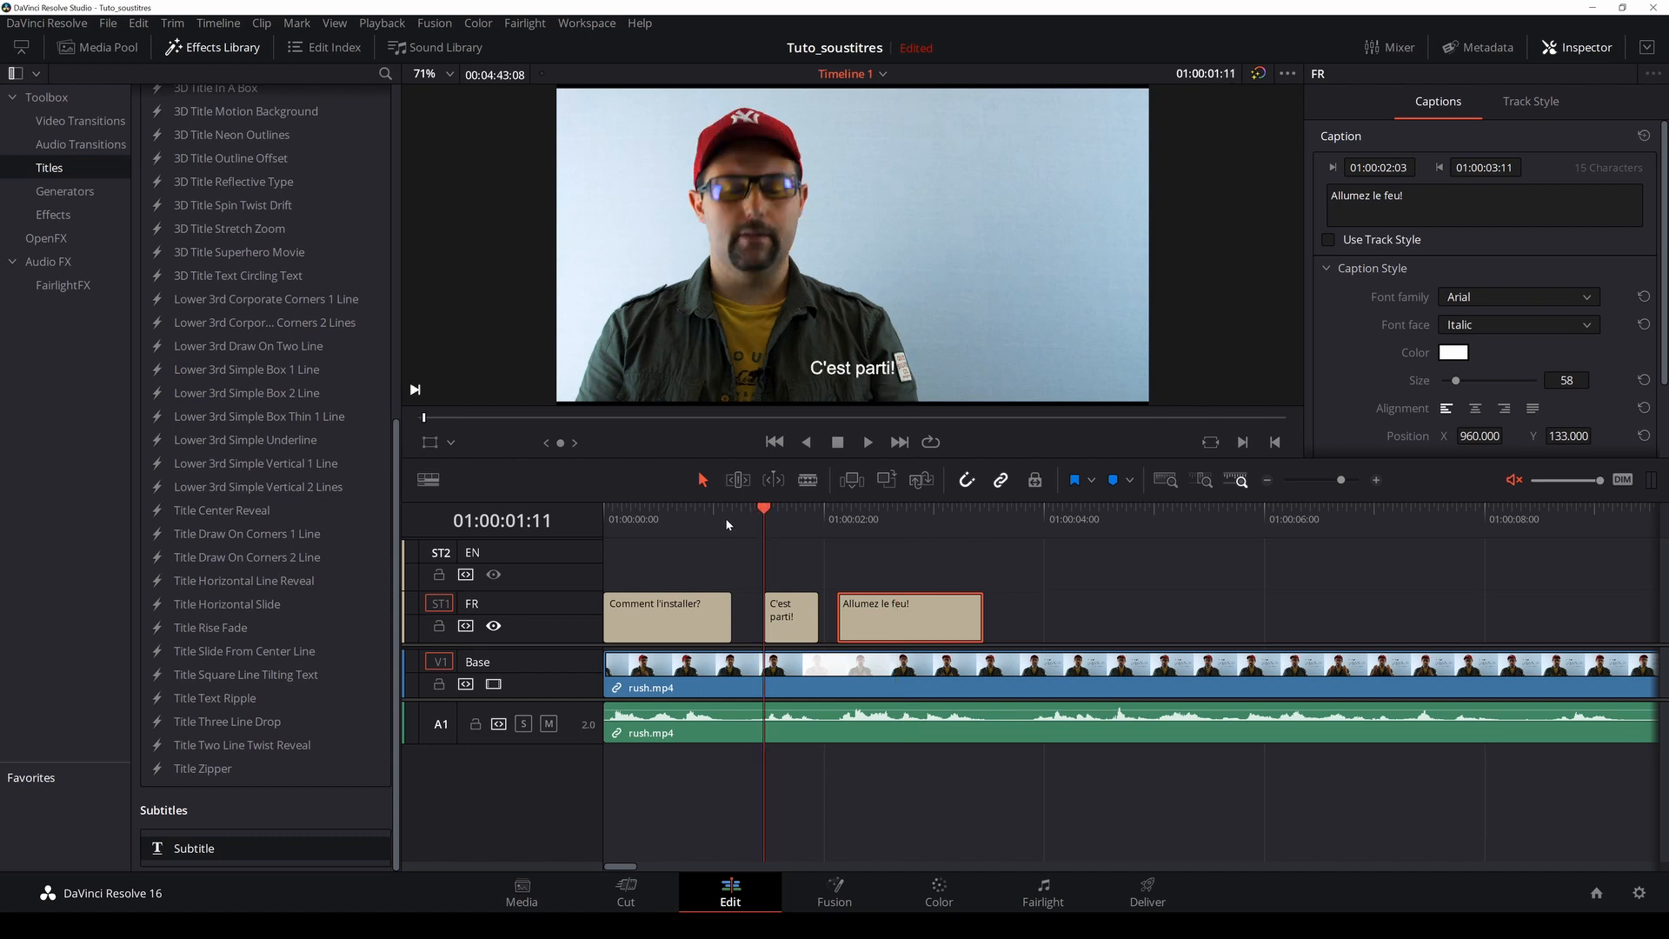
pyautogui.press('space')
pyautogui.press('space')
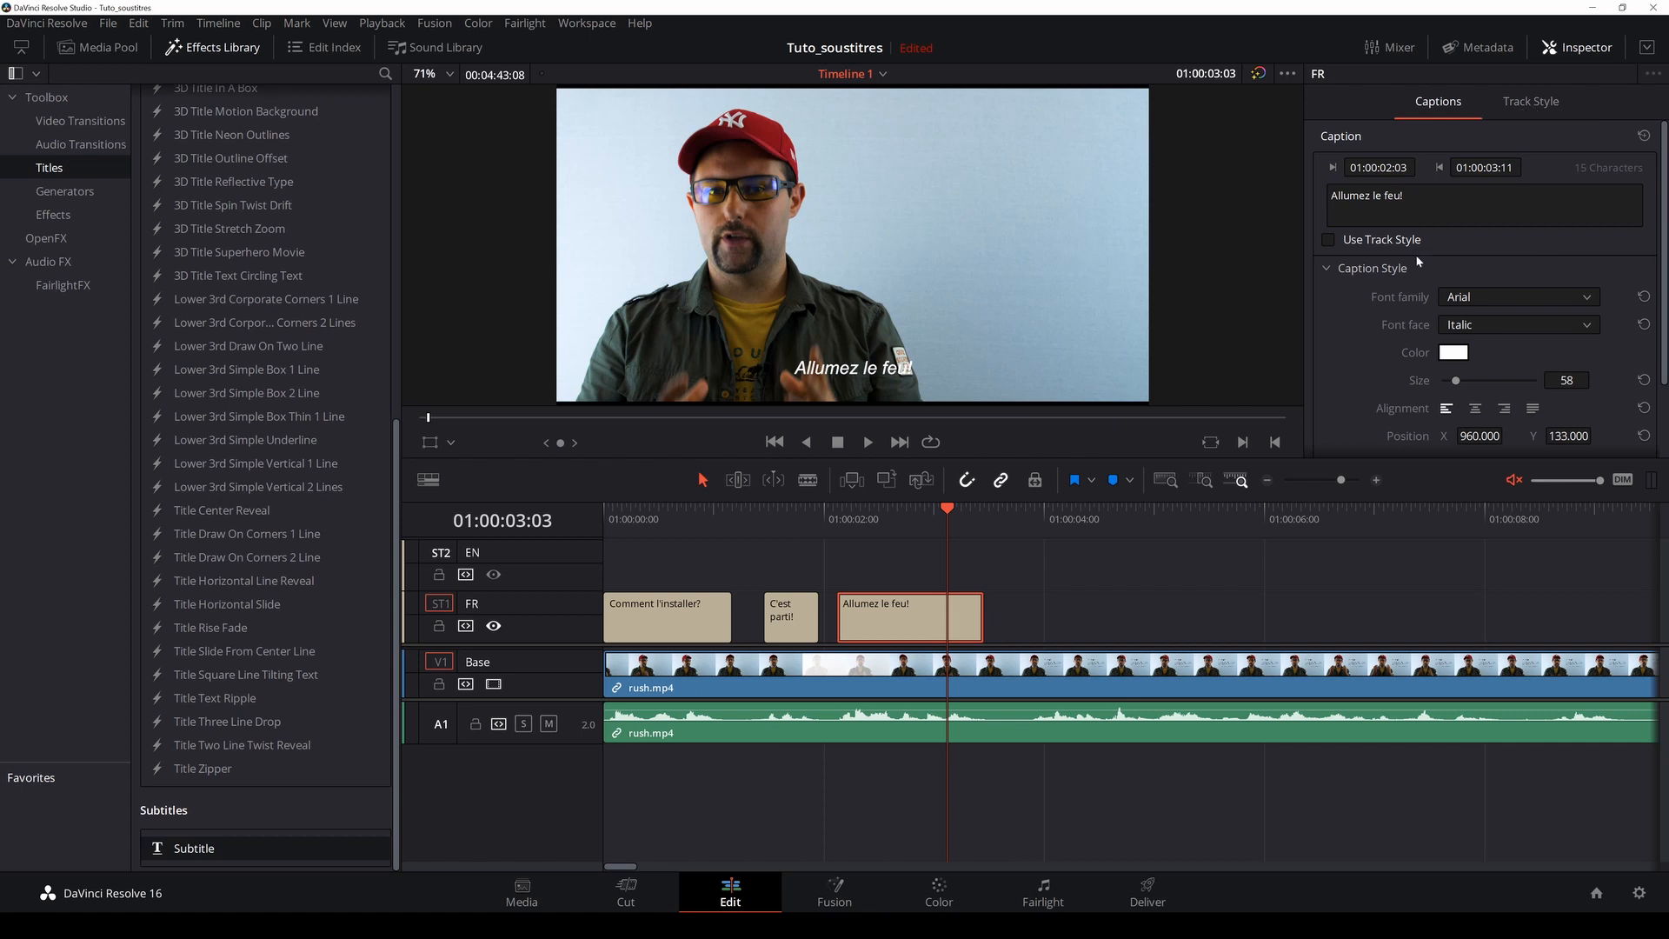
# Step: Re-enable the track style on the "Allumez le feu!" caption and bring up the FR track's subtitle export command
pyautogui.click(1328, 240)
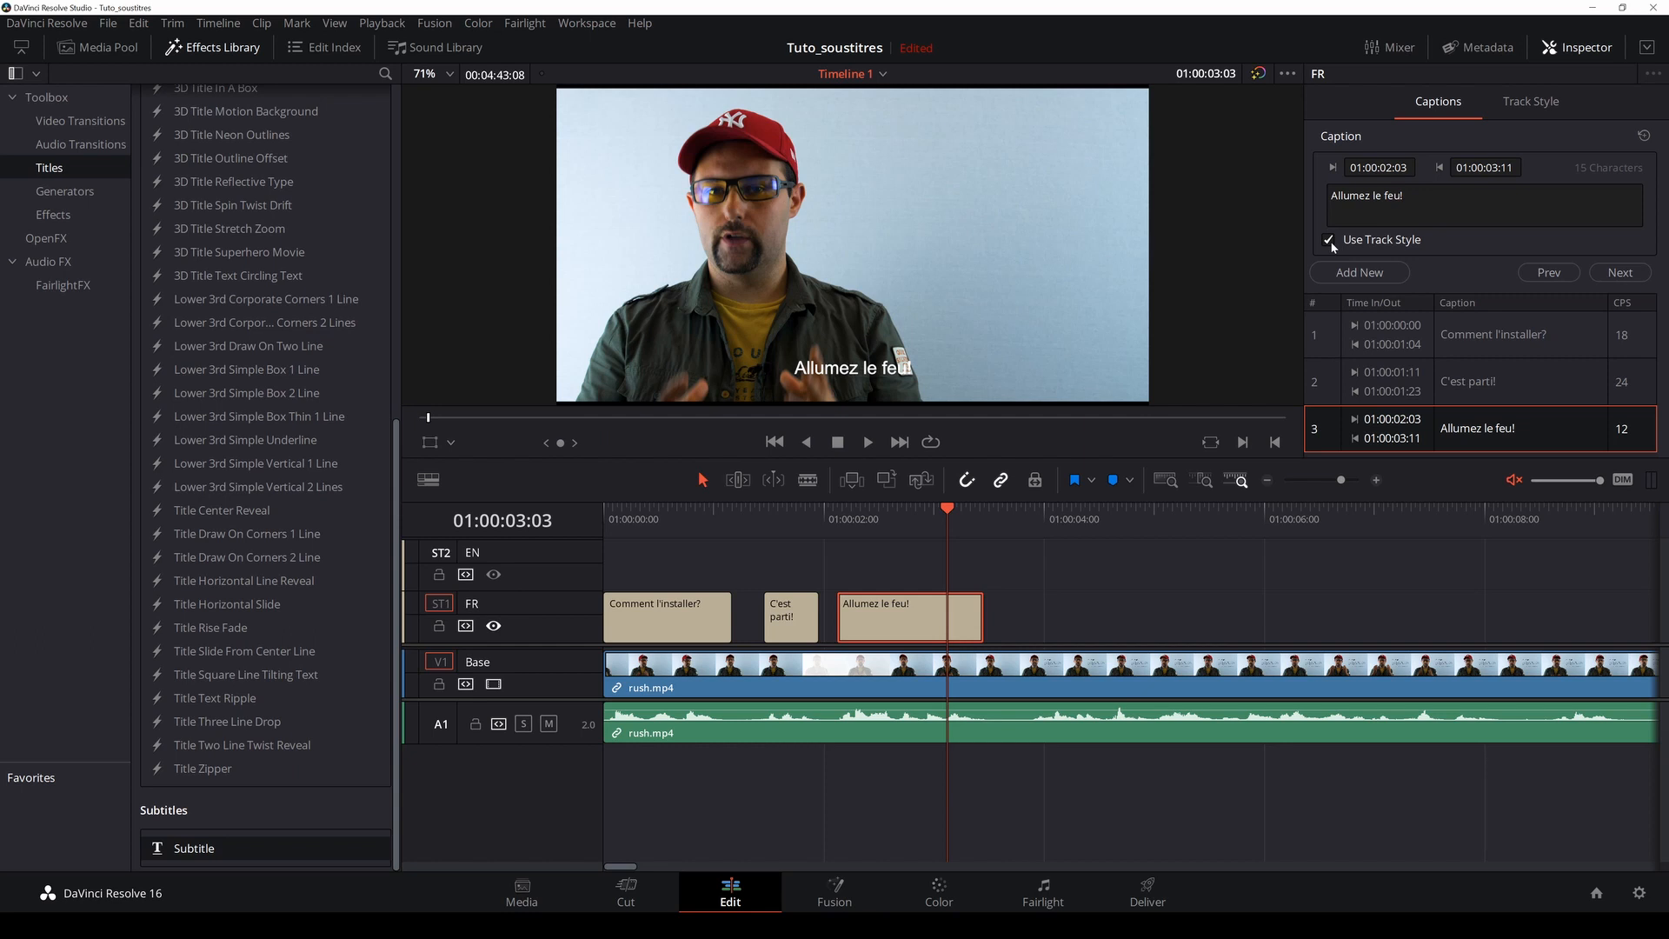
pyautogui.click(1537, 102)
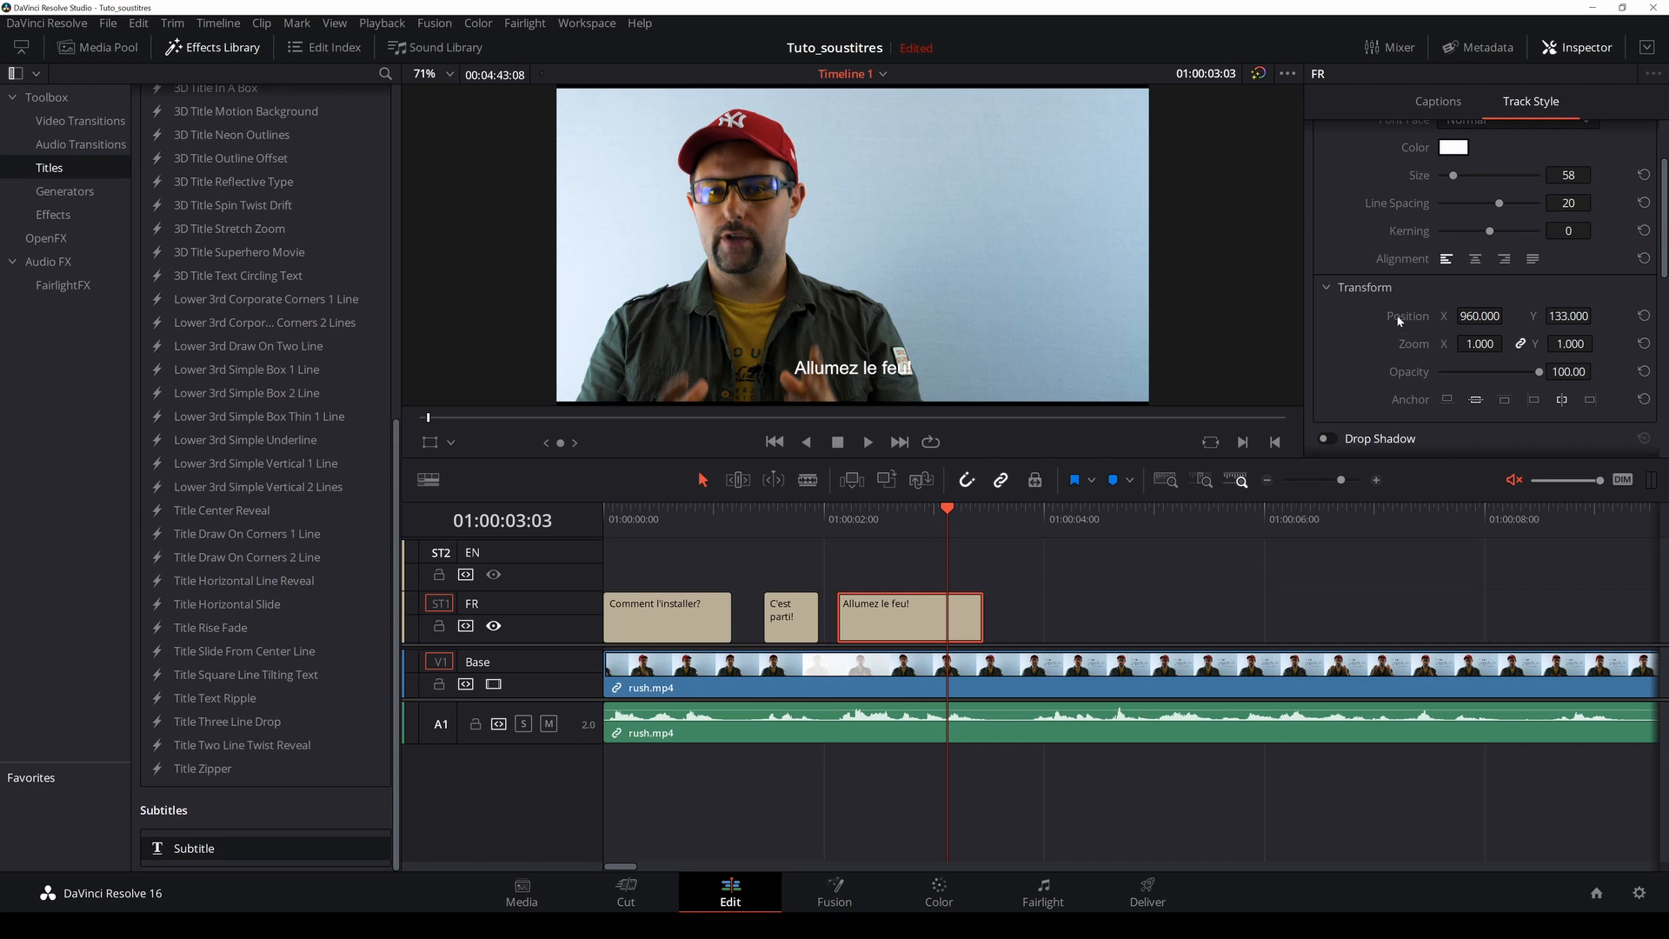
pyautogui.rightClick(574, 626)
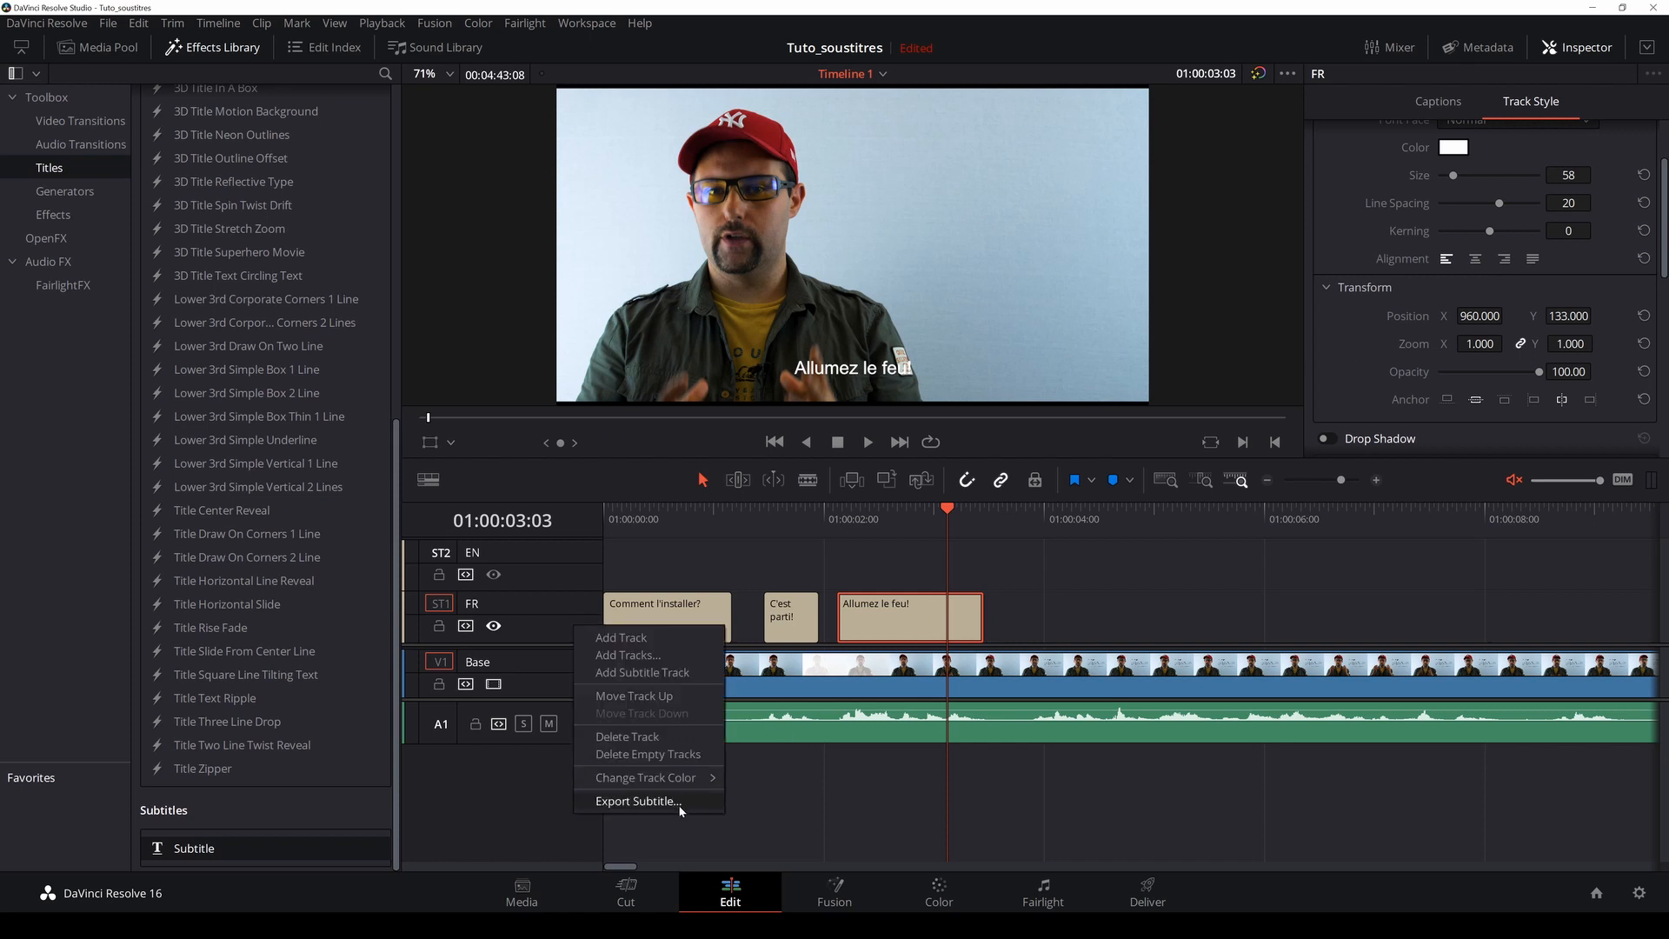
# Step: Switch to the Deliver page and name the render file "Final"
pyautogui.click(1165, 885)
pyautogui.click(1165, 885)
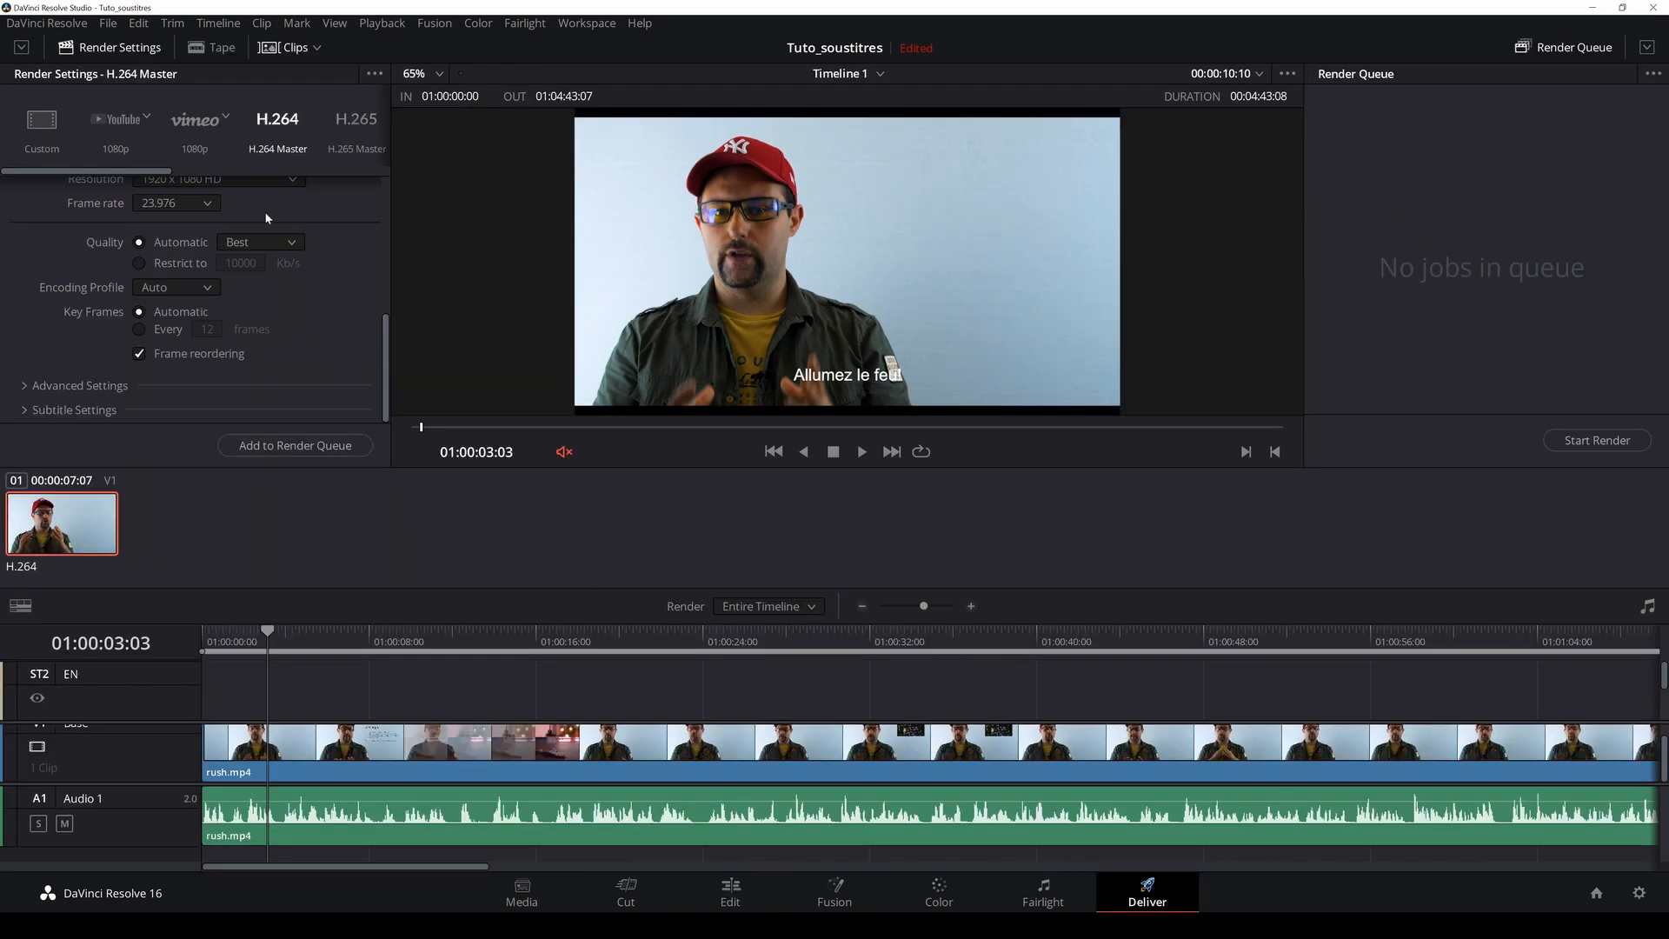
pyautogui.scroll(6, 265, 211)
pyautogui.click(96, 194)
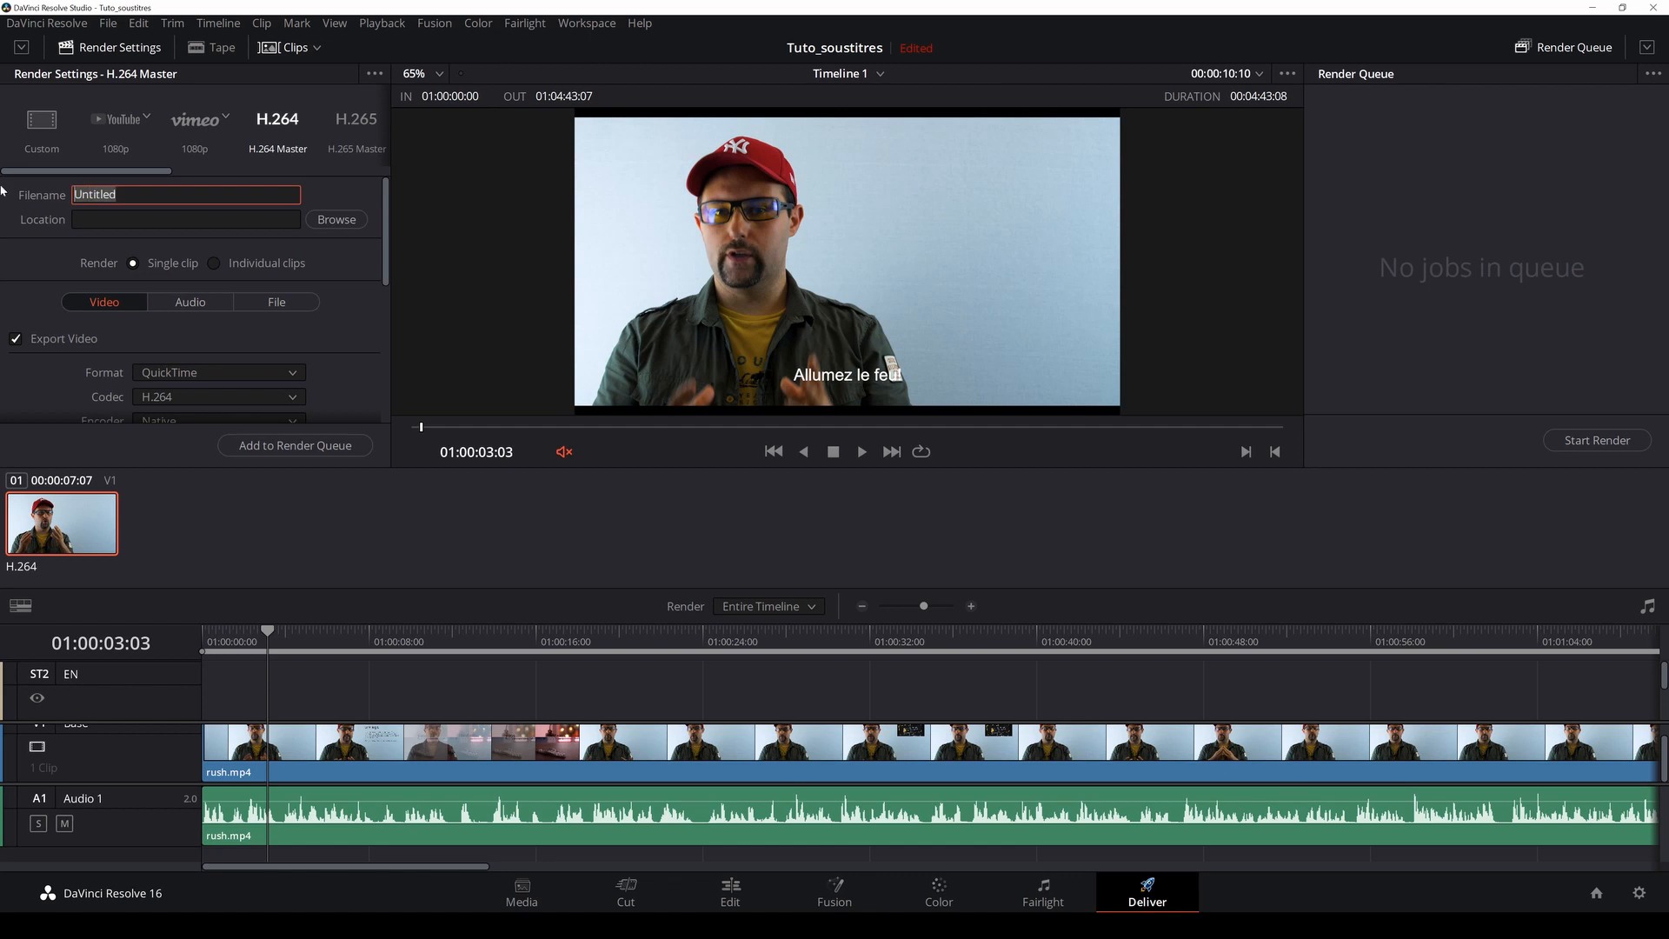
pyautogui.write('Final')
# Step: Enable subtitle export in the render settings as a separate SRT file, including the FR track
pyautogui.scroll(-10, 246, 273)
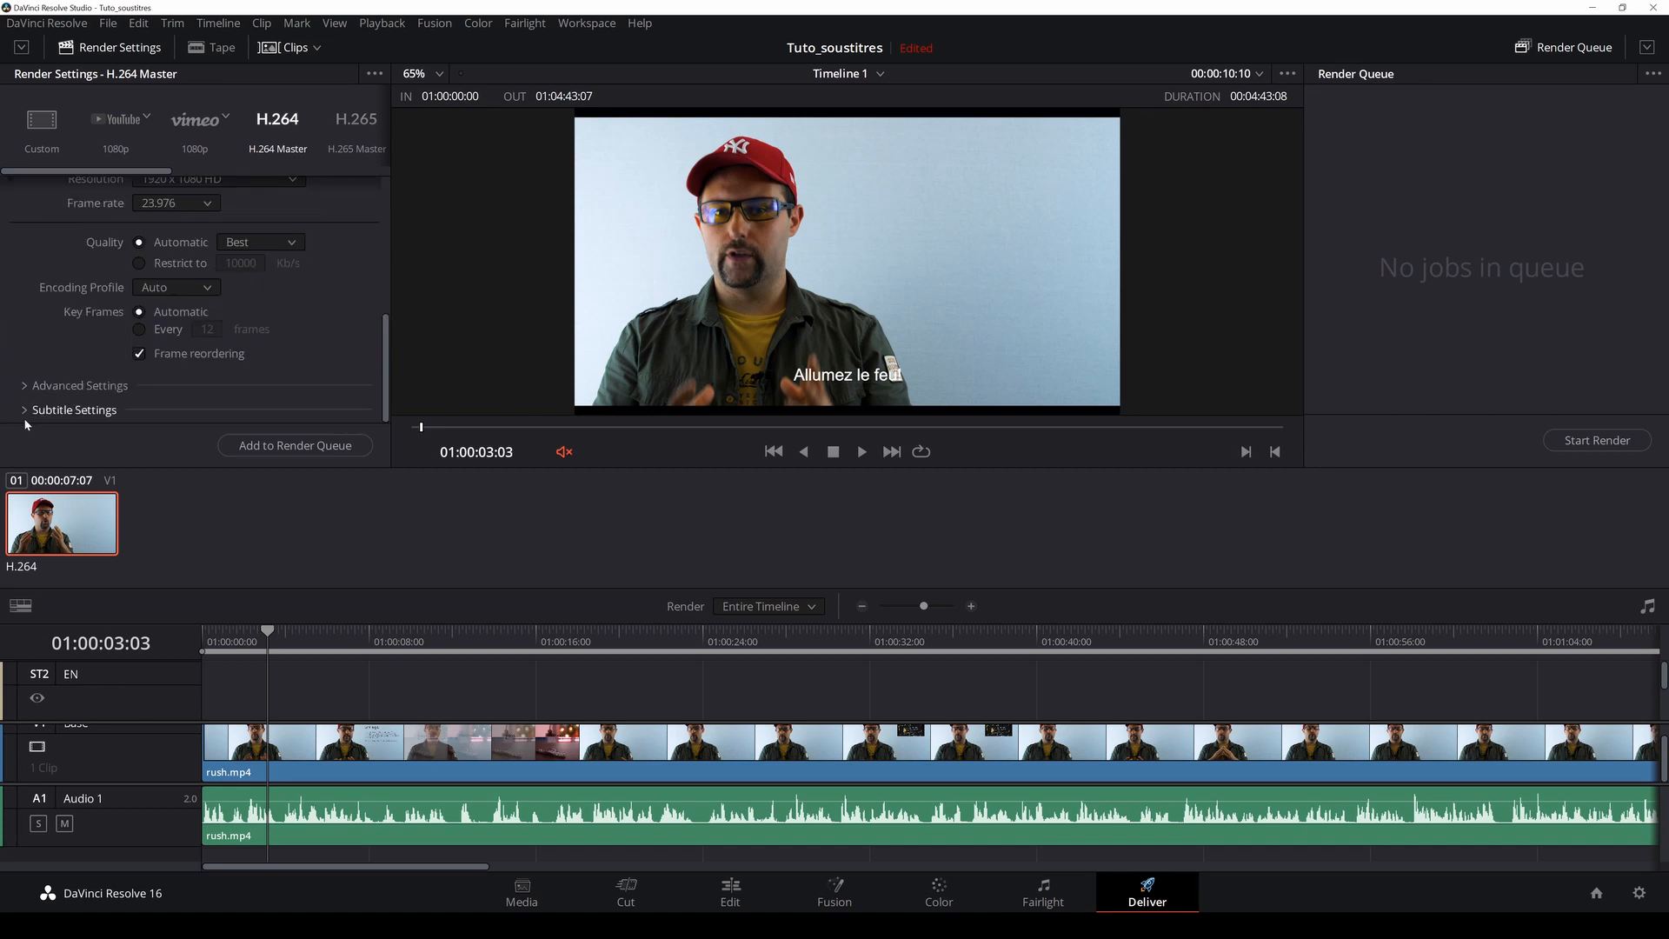
pyautogui.click(29, 410)
pyautogui.scroll(-3, 148, 347)
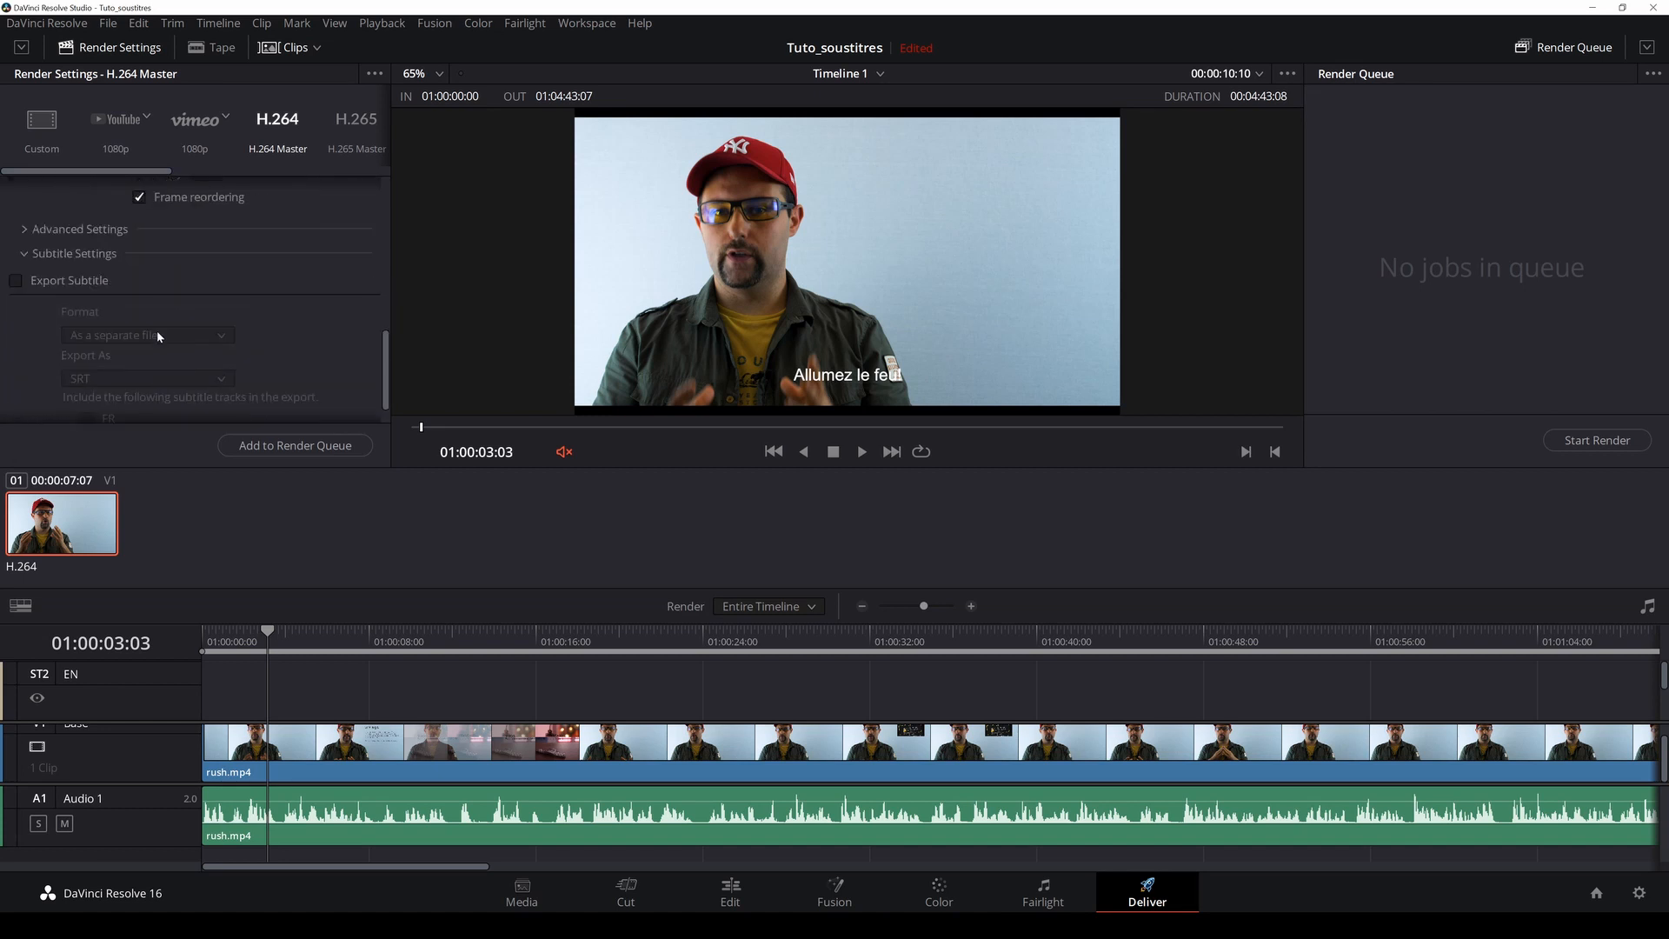
pyautogui.click(16, 281)
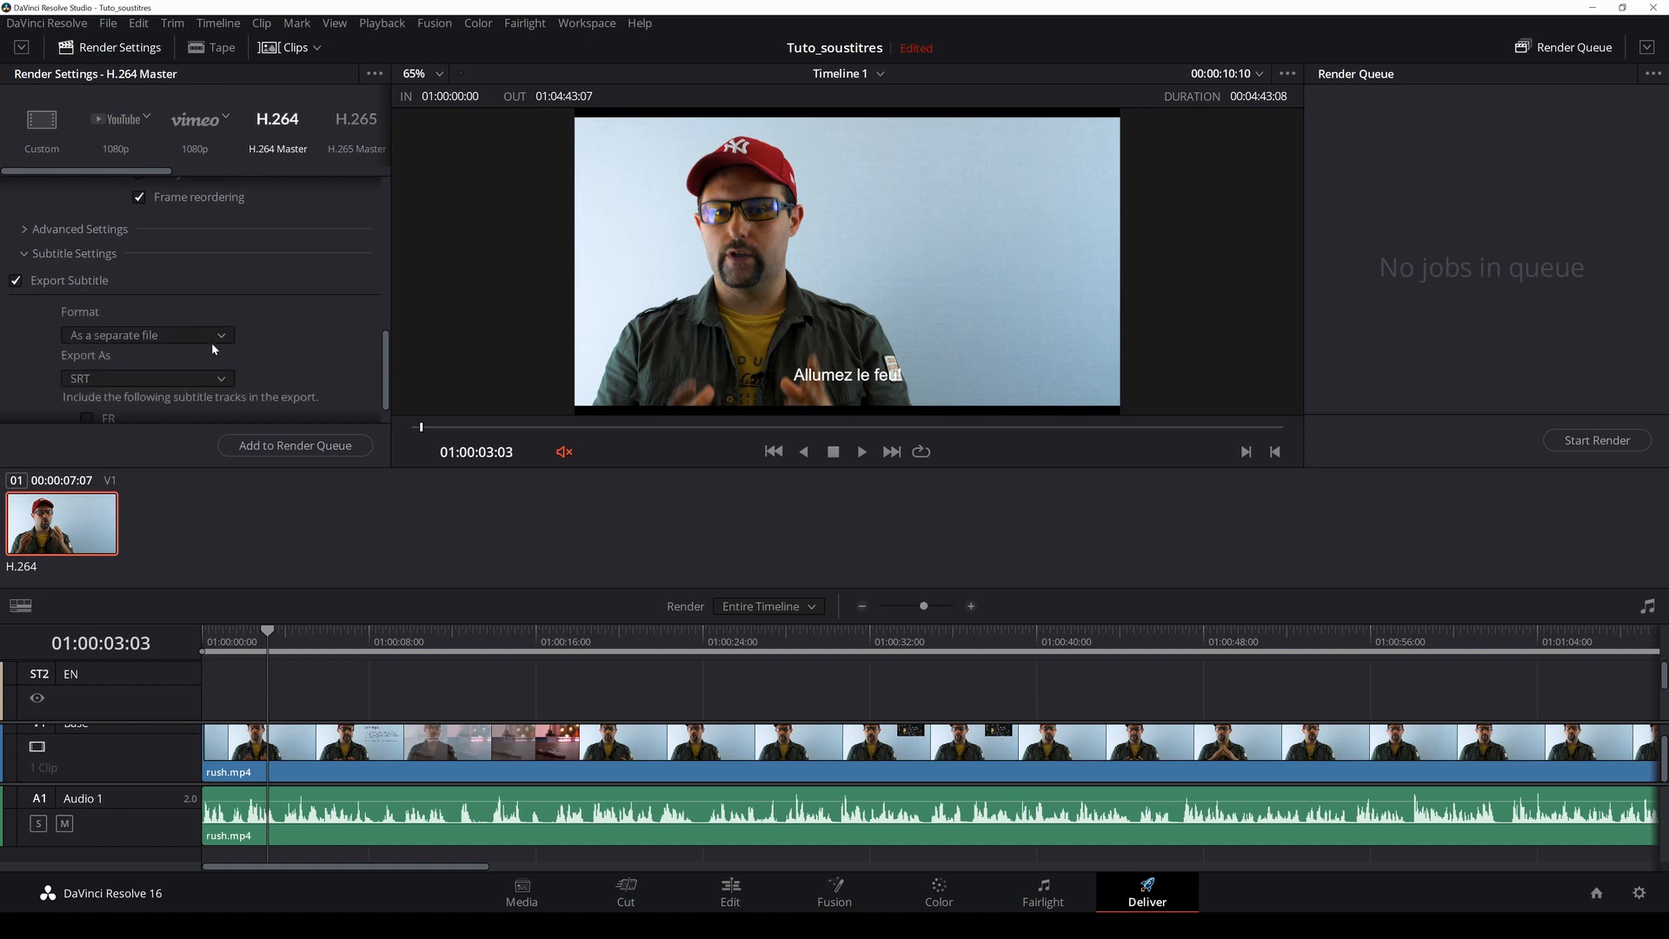
pyautogui.scroll(-1, 212, 342)
pyautogui.click(132, 298)
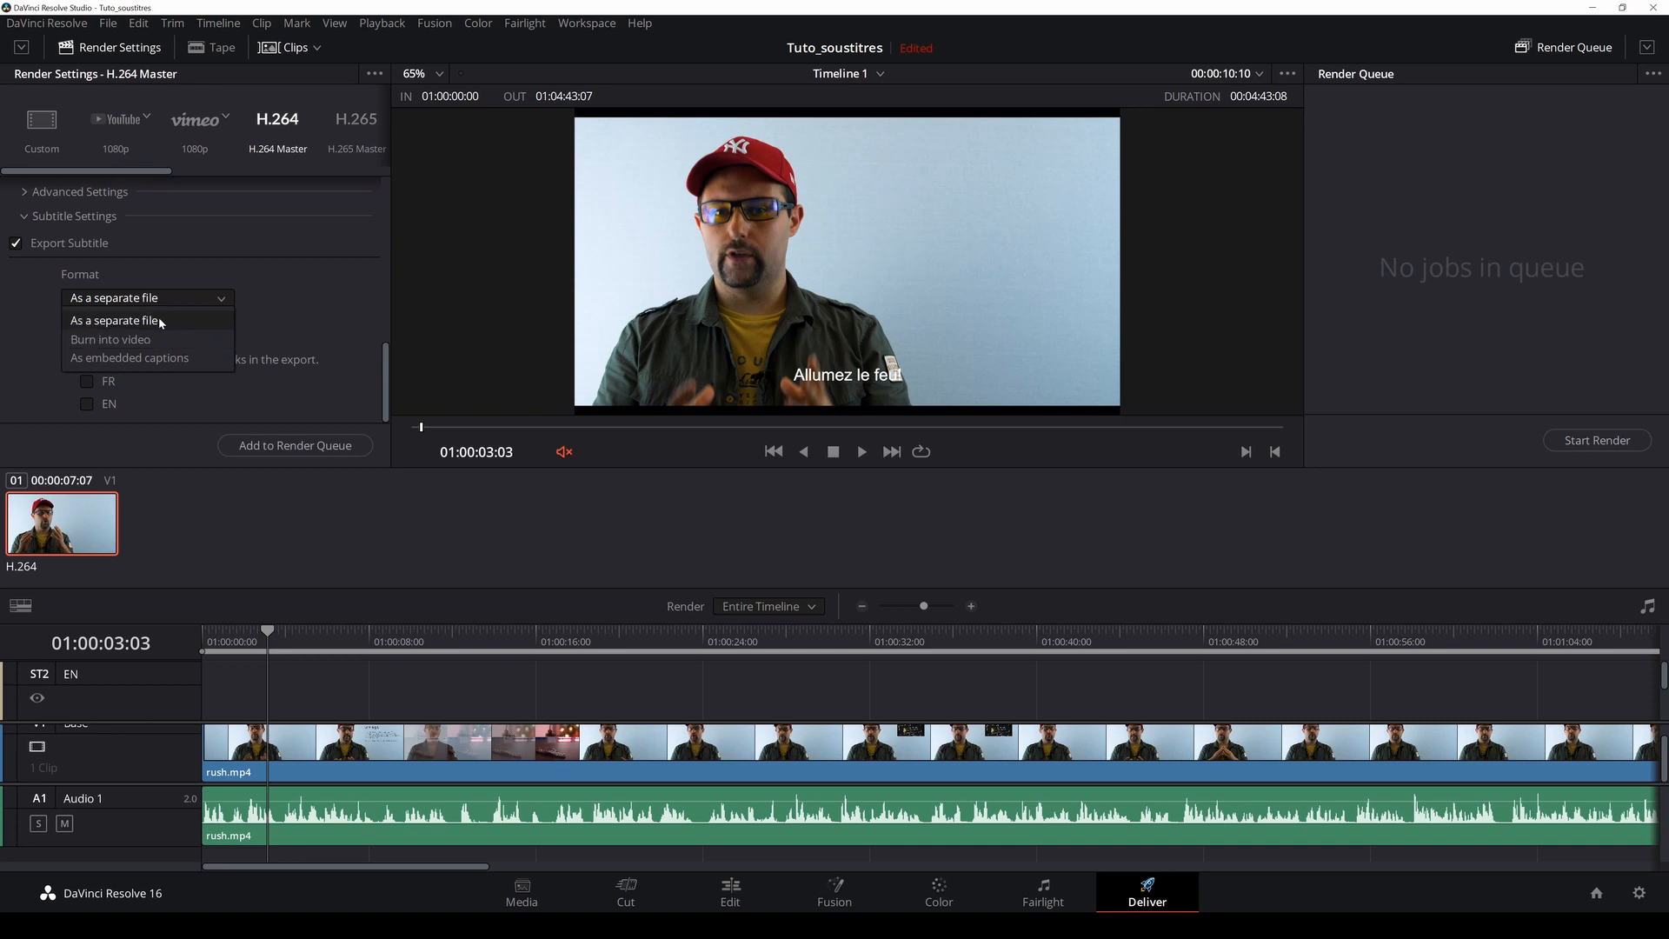
pyautogui.click(160, 322)
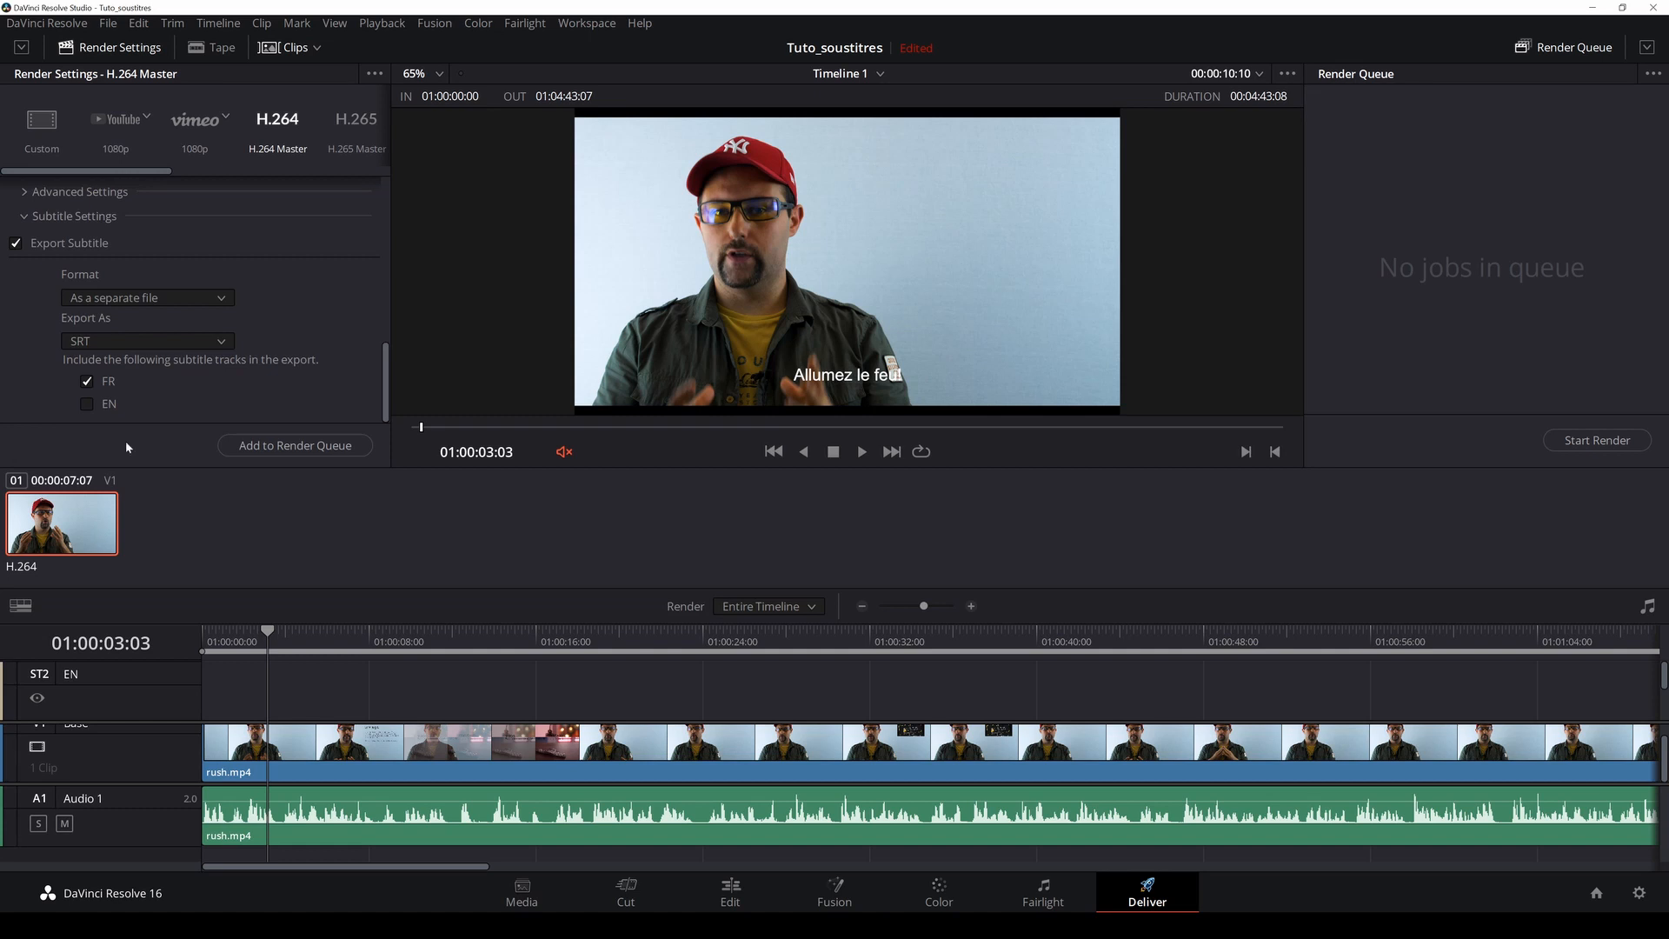
# Step: Try adding the EN track to the subtitle export, exclude it again, and set the subtitle format to Burn into video
pyautogui.click(86, 406)
pyautogui.click(89, 405)
pyautogui.click(171, 295)
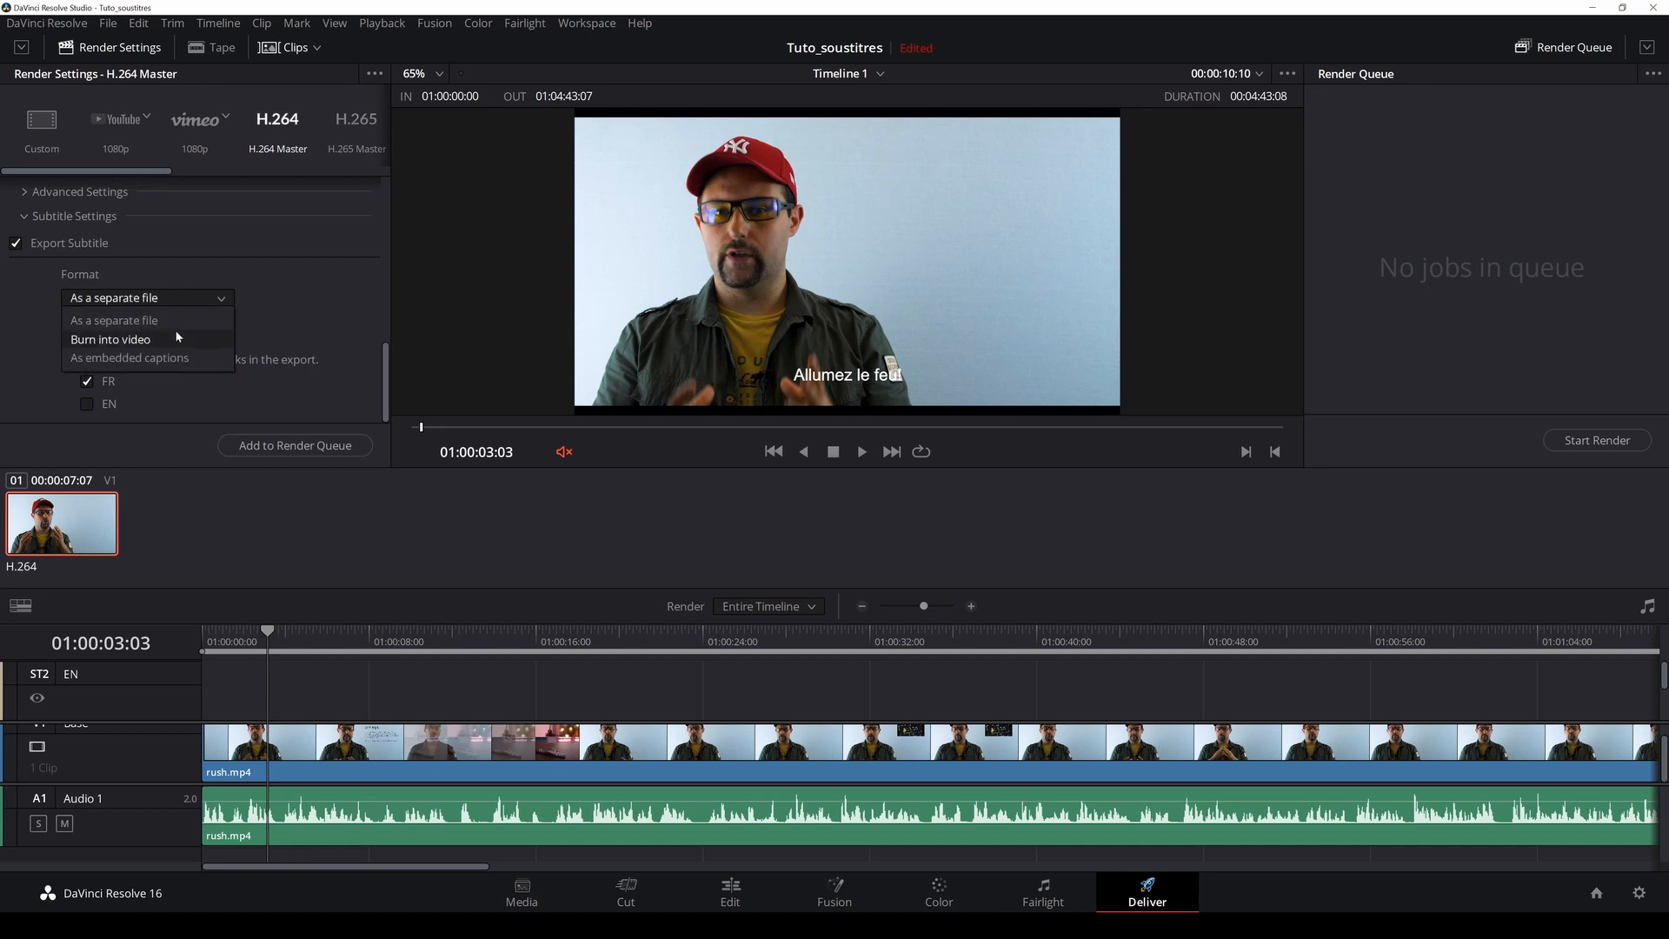
pyautogui.click(175, 335)
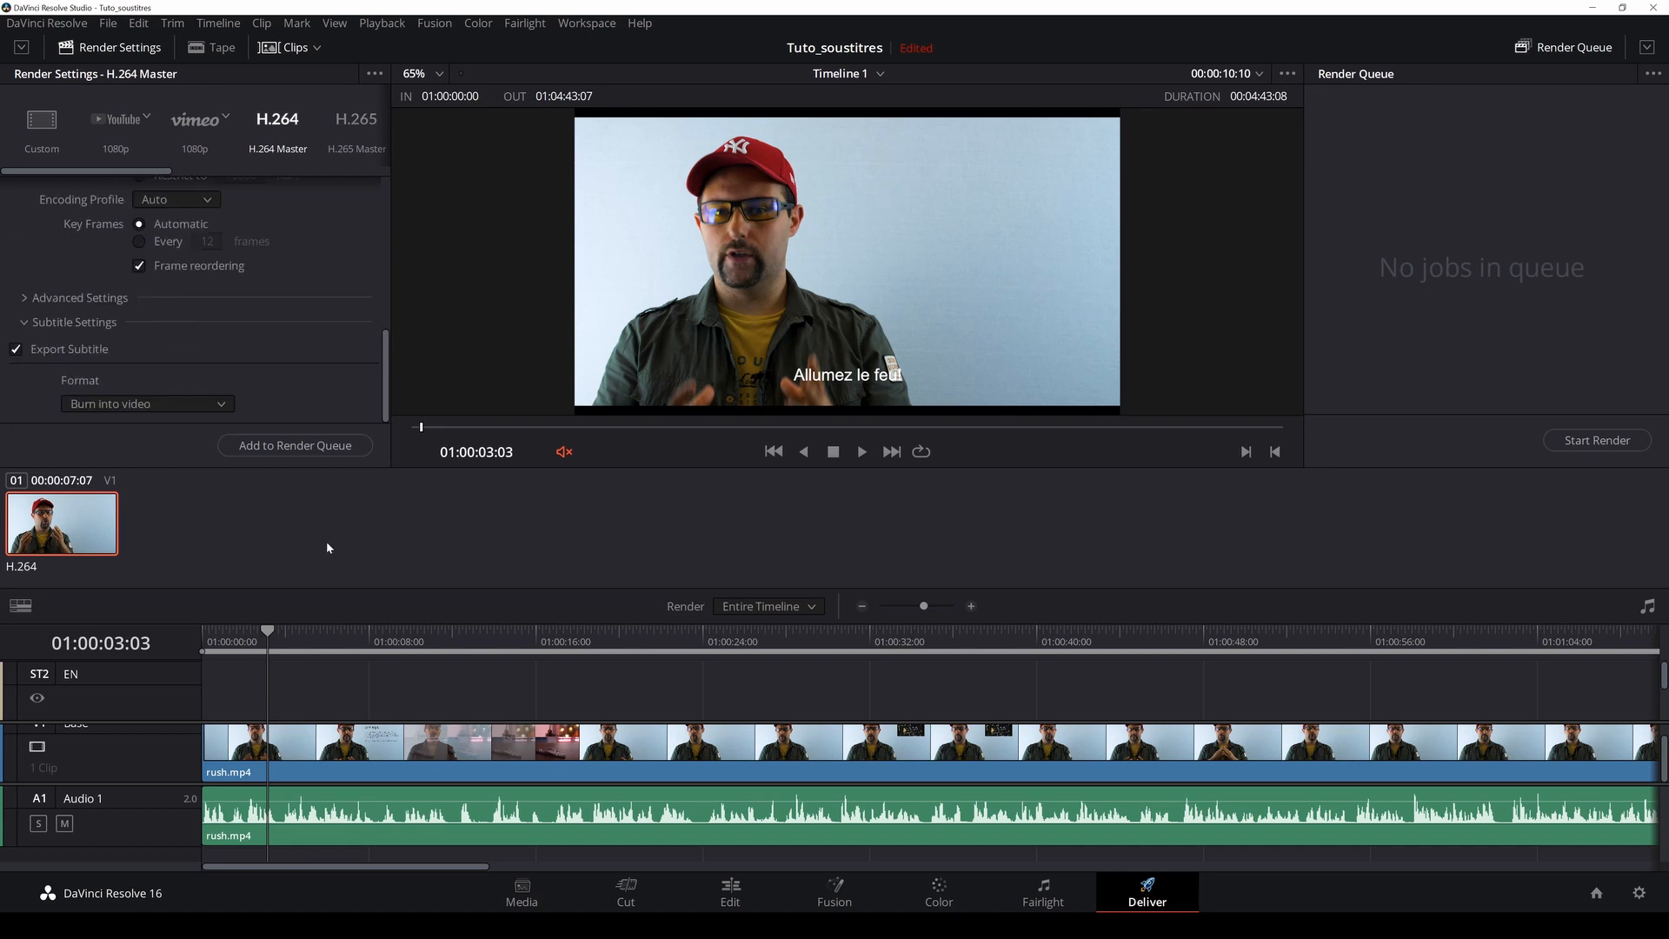